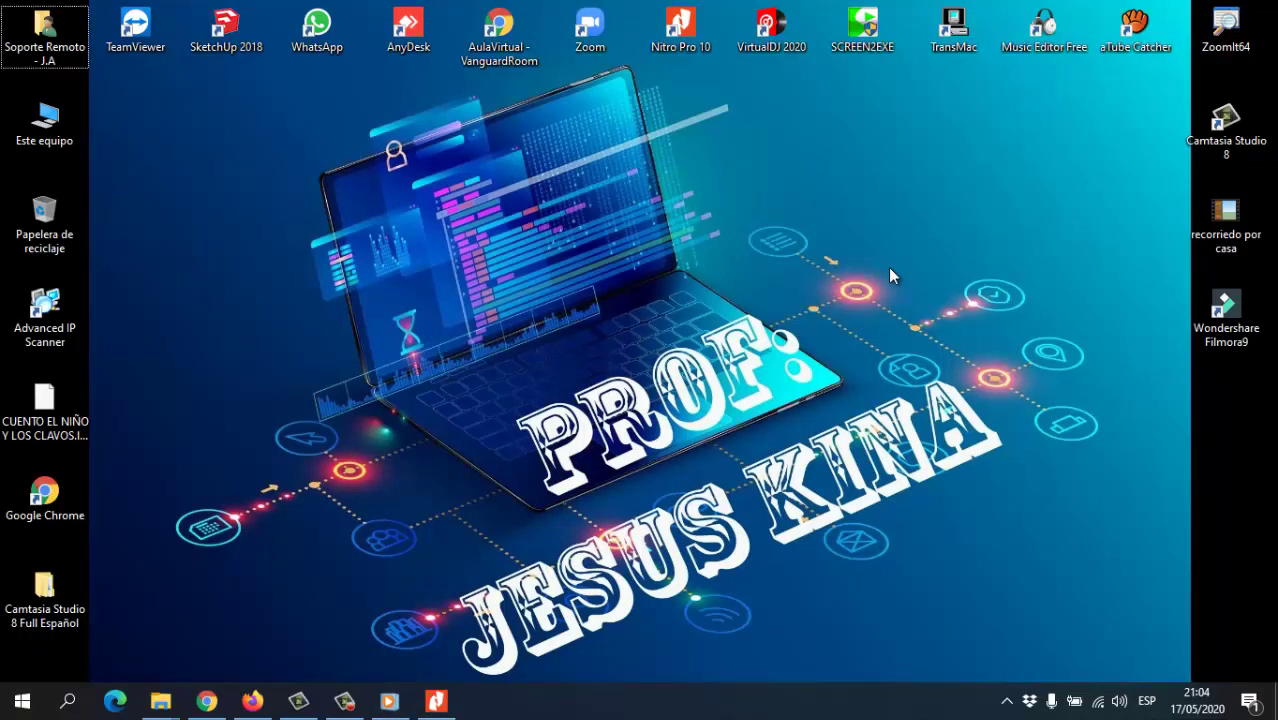
# Launch Excel from the desktop and create a new blank workbook
pyautogui.press('super+r')
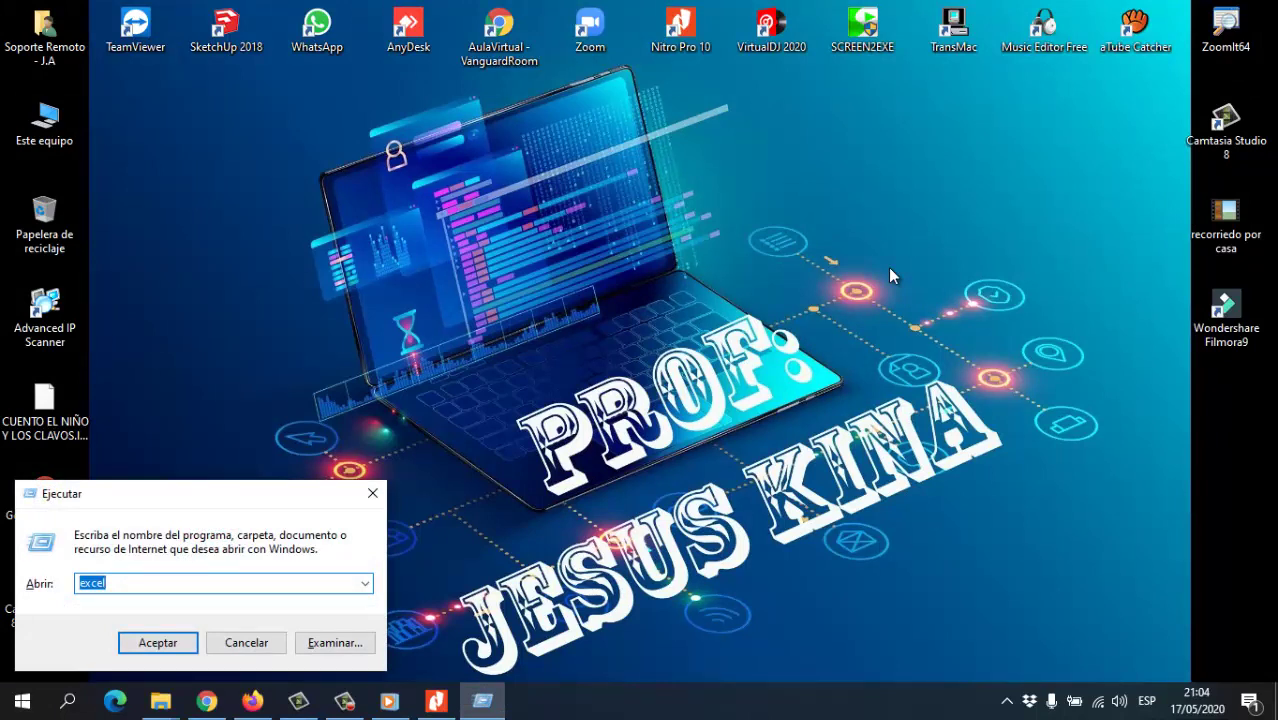
pyautogui.press('Return')
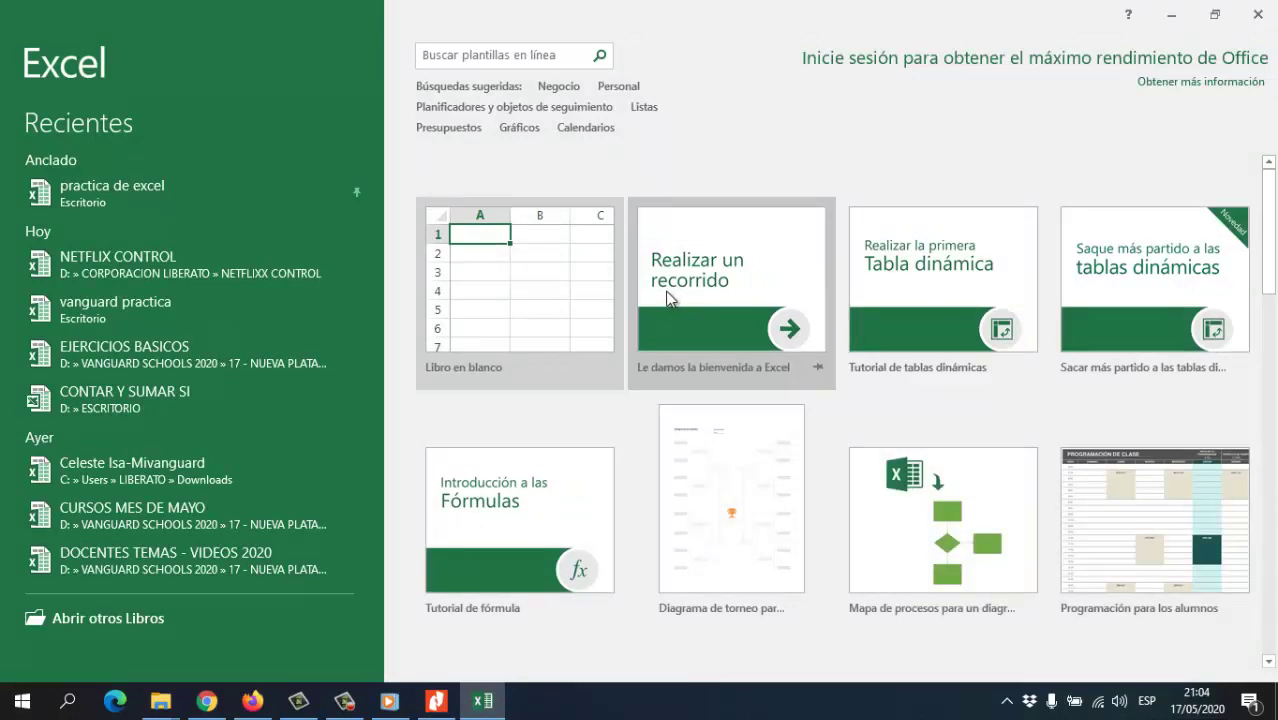
pyautogui.click(526, 317)
pyautogui.click(208, 402)
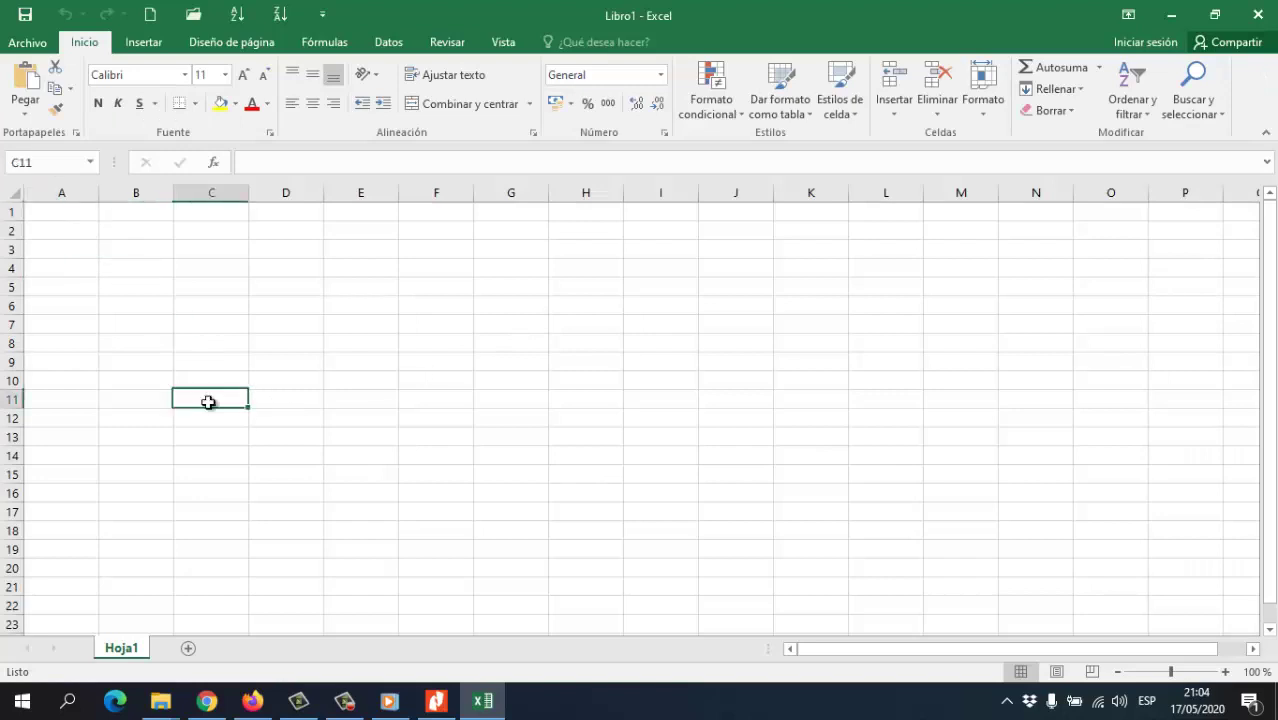
pyautogui.click(131, 402)
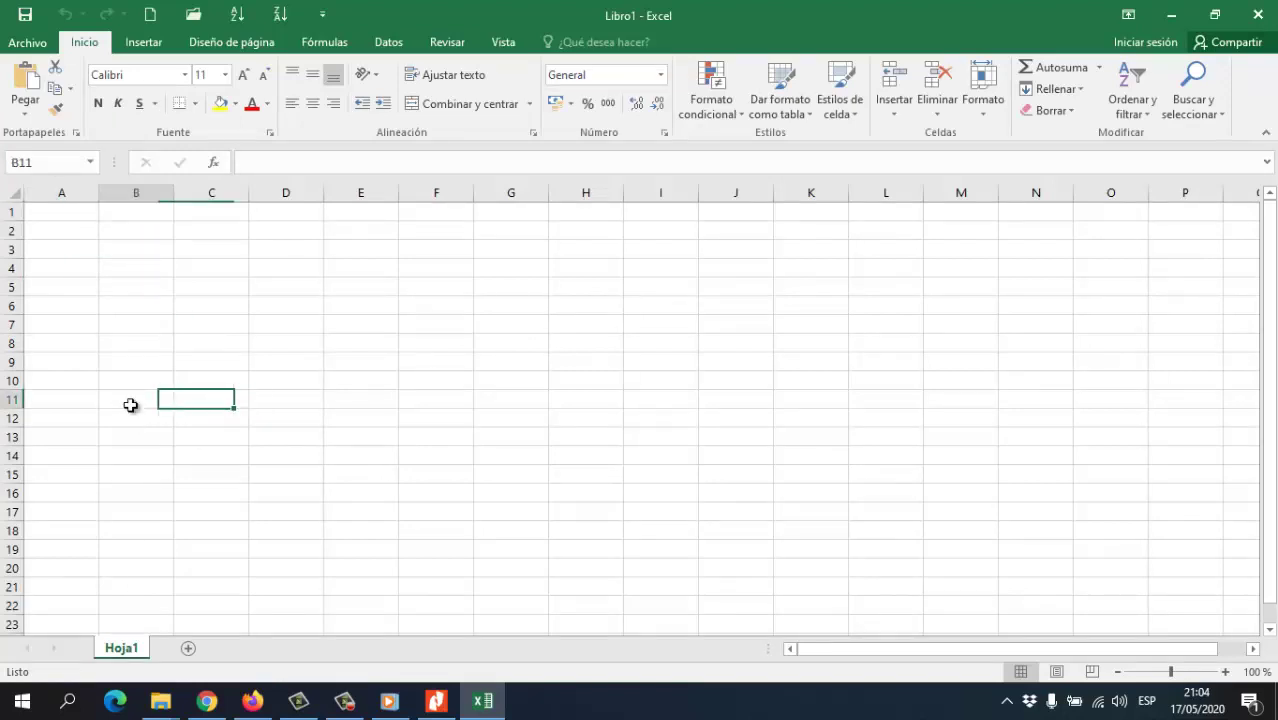
pyautogui.click(247, 193)
pyautogui.click(336, 267)
pyautogui.click(285, 322)
pyautogui.click(131, 262)
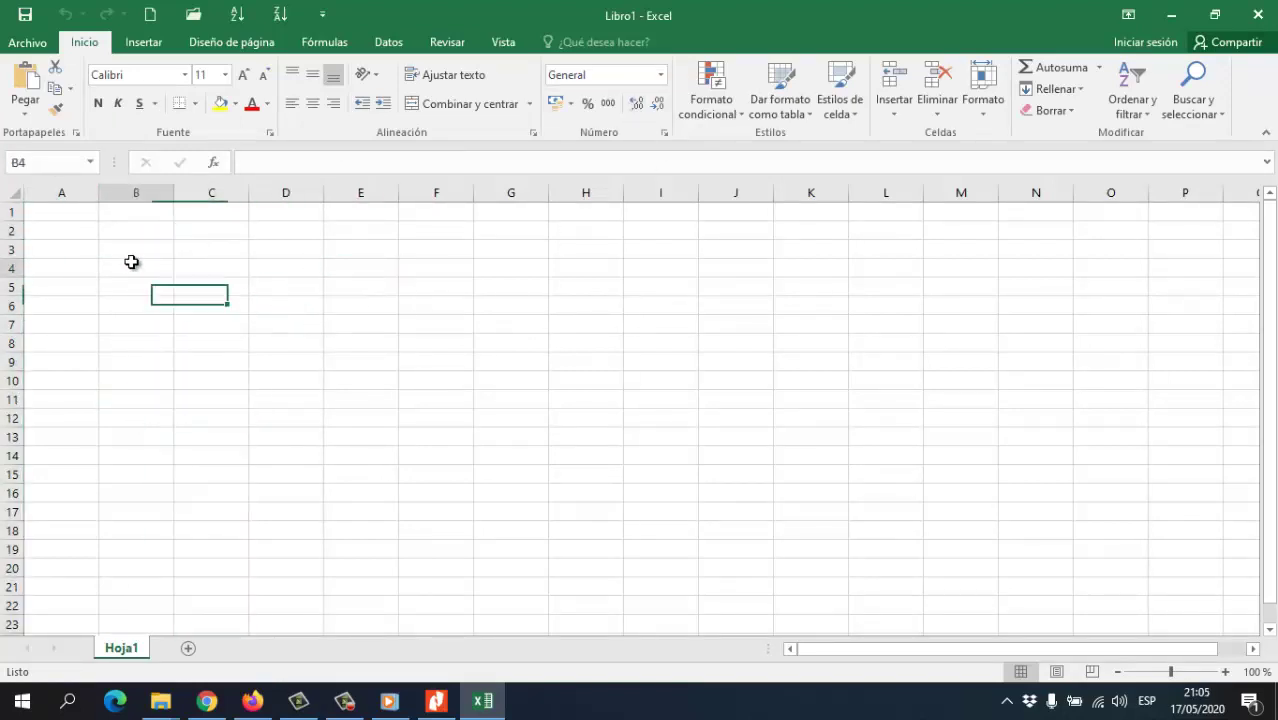
pyautogui.click(264, 244)
pyautogui.click(182, 264)
# Enter "texto", "vanguard" and "colegio" in cells B3, B4 and B5
pyautogui.click(162, 252)
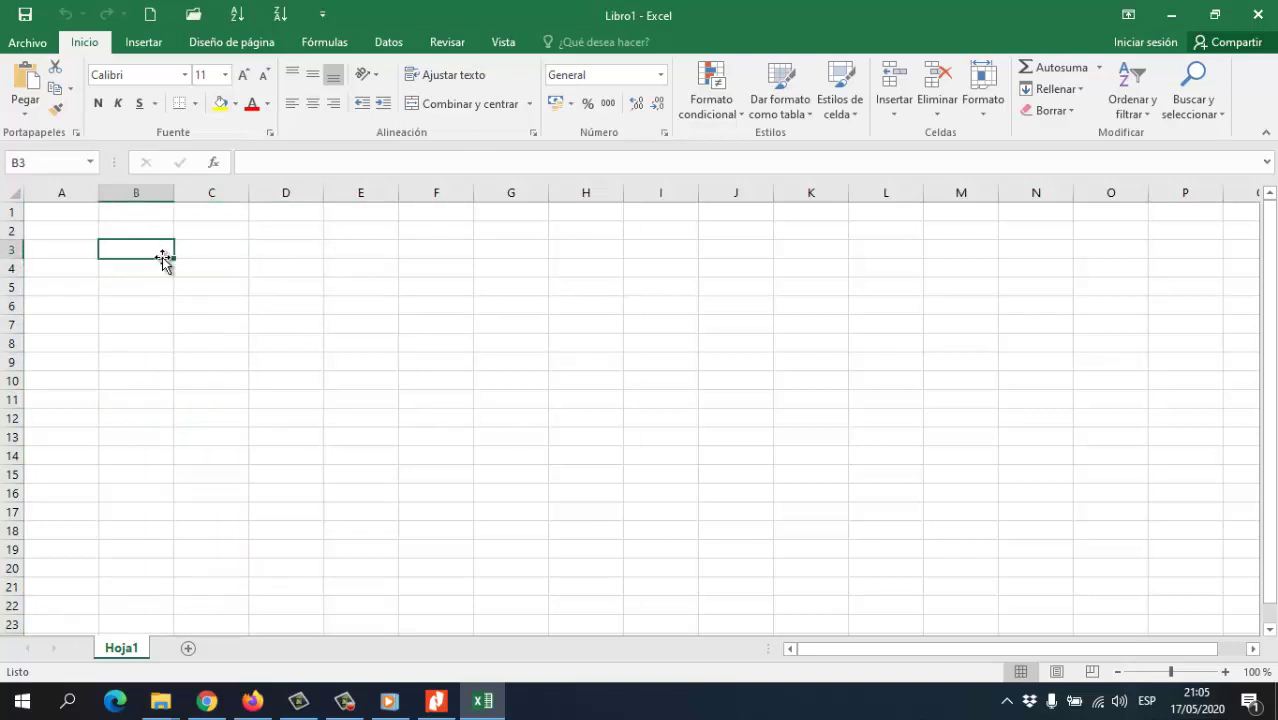
pyautogui.write('texto')
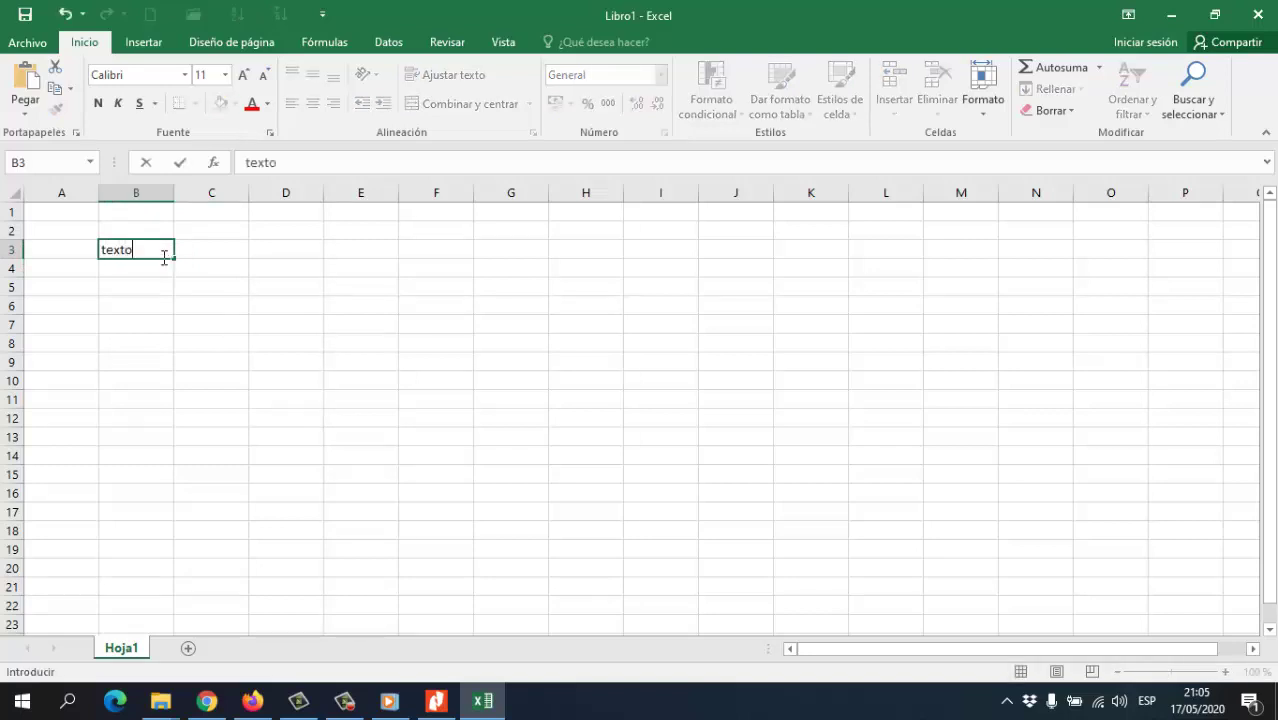
pyautogui.press('Return')
pyautogui.write('vanguard')
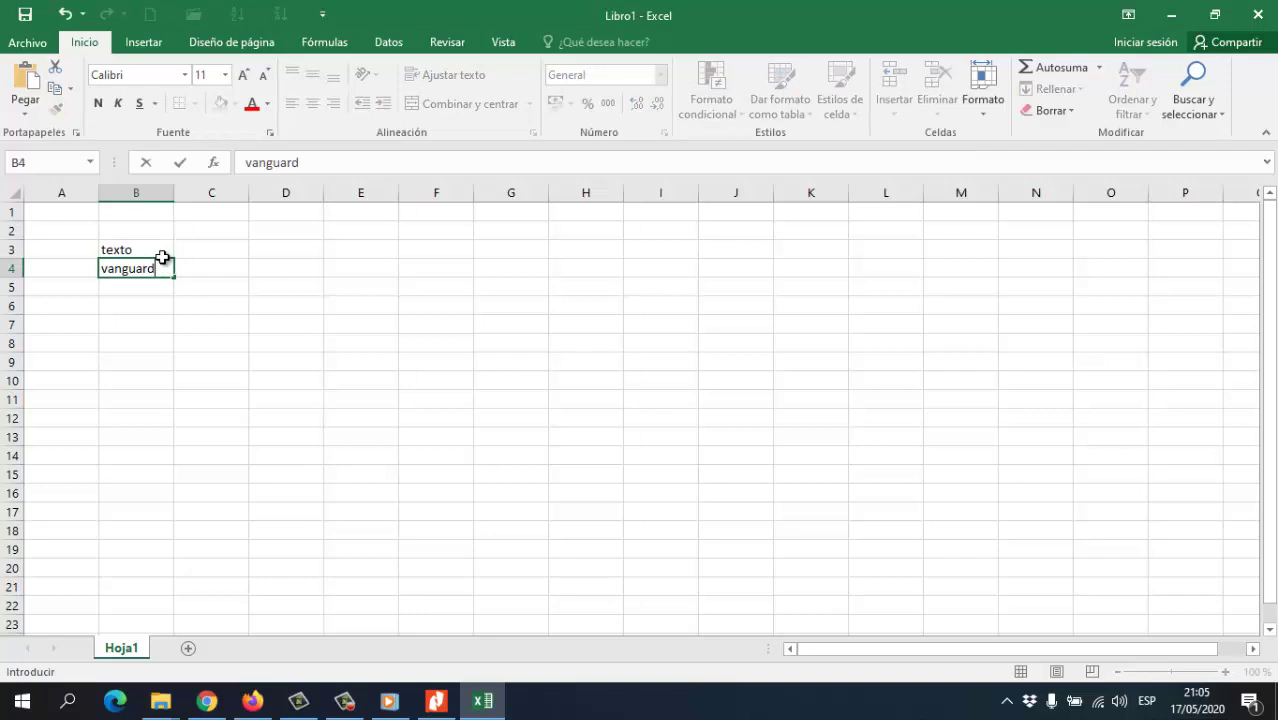
pyautogui.press('Return')
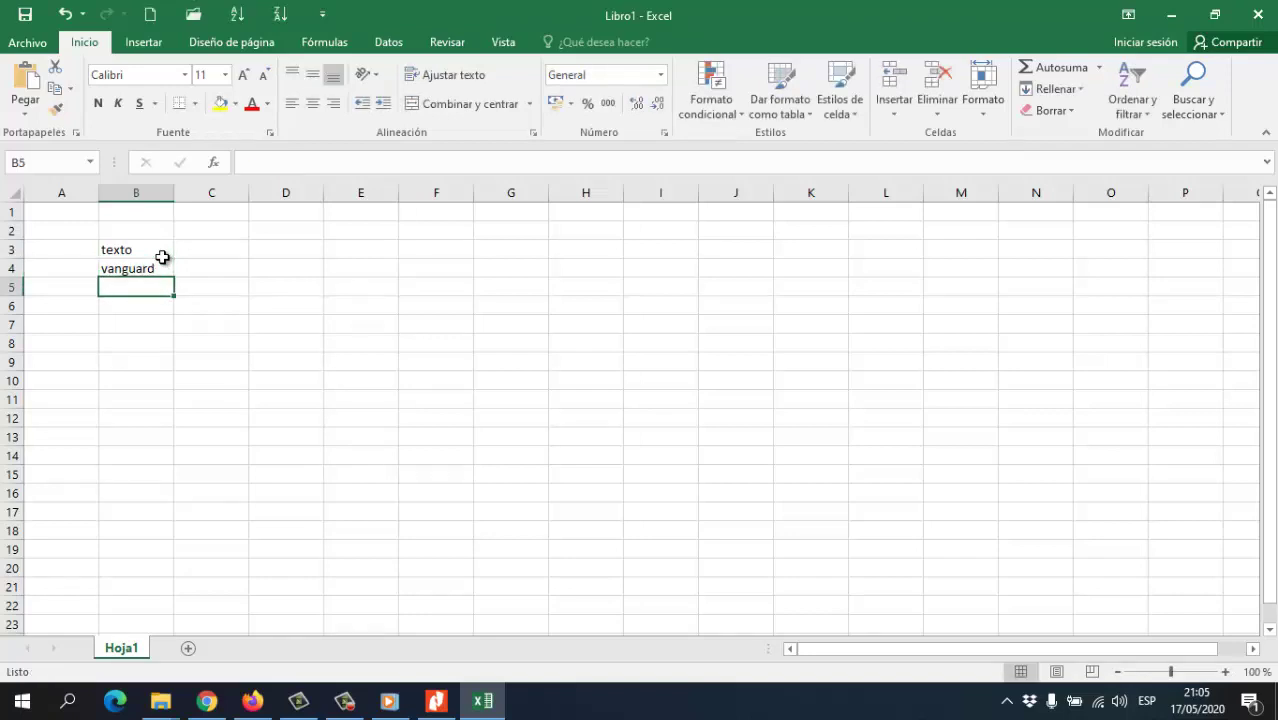
pyautogui.write('colegio')
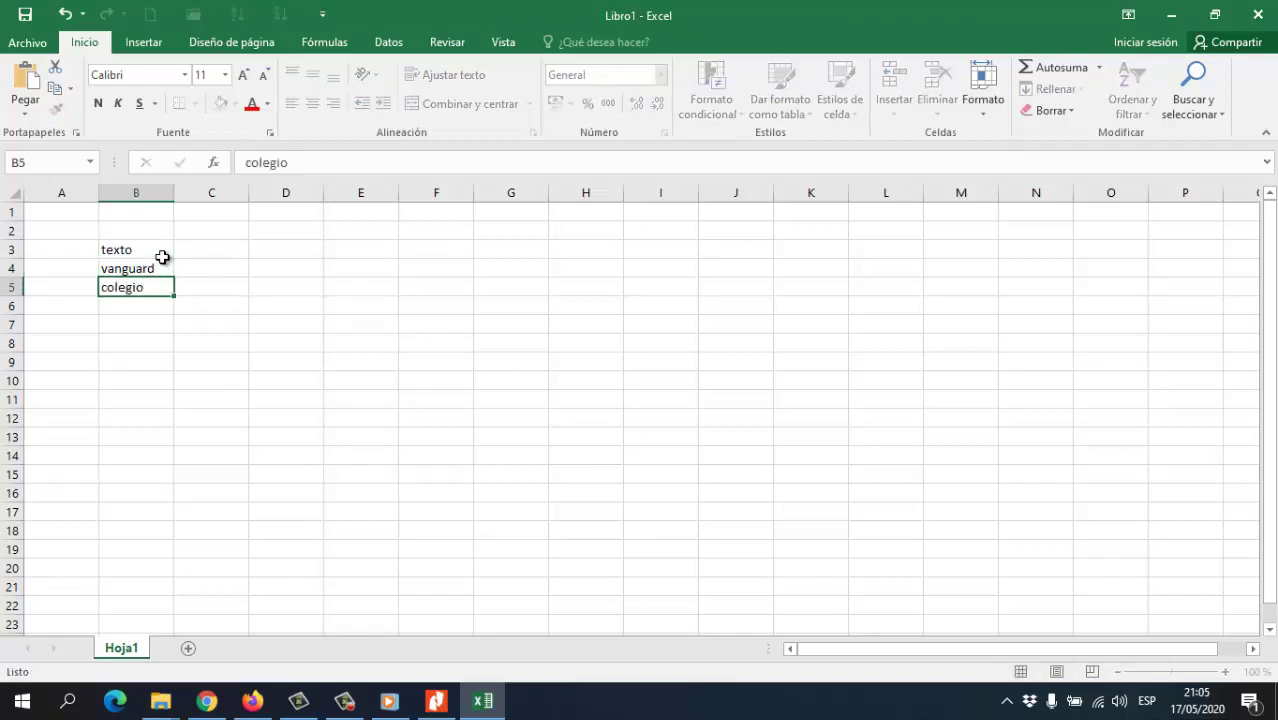
pyautogui.press('Return')
# Enter "schools" in cell B6, below "colegio"
pyautogui.write('chso')
pyautogui.write('c')
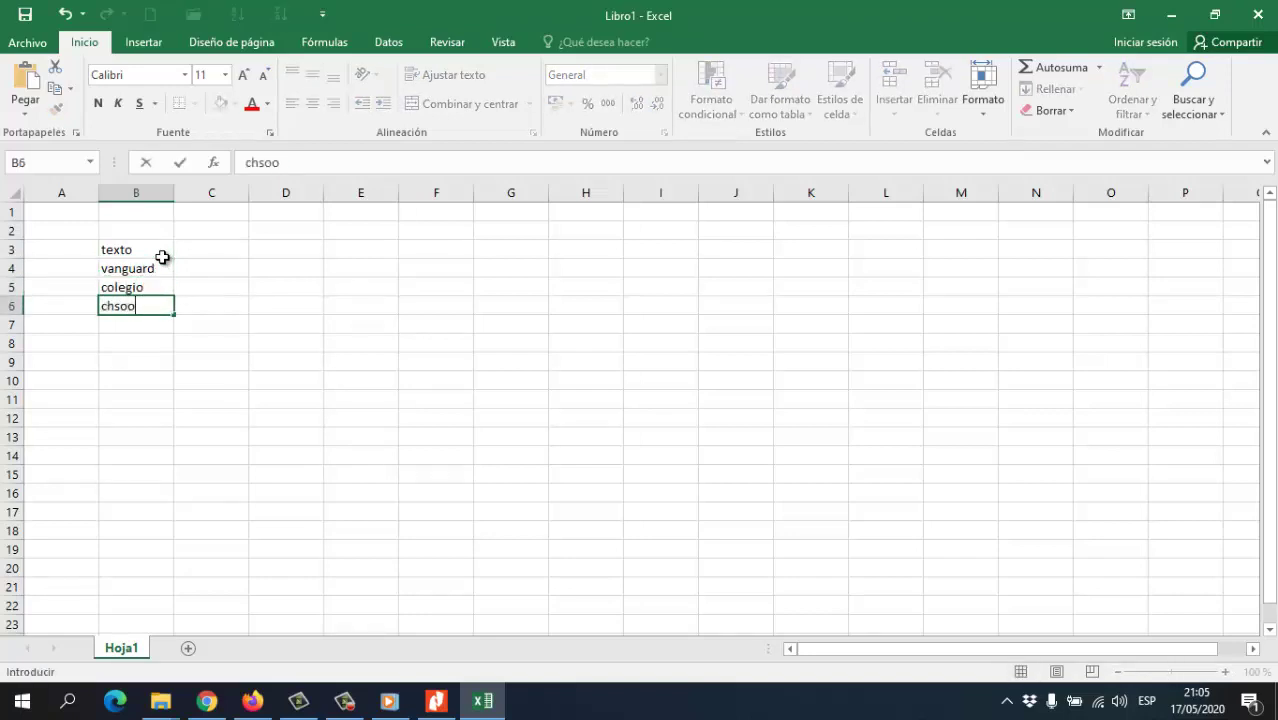
pyautogui.press('BackSpace')
pyautogui.press('BackSpace')
pyautogui.press('BackSpace')
pyautogui.press('BackSpace')
pyautogui.press('BackSpace')
pyautogui.write('schools')
pyautogui.press('Return')
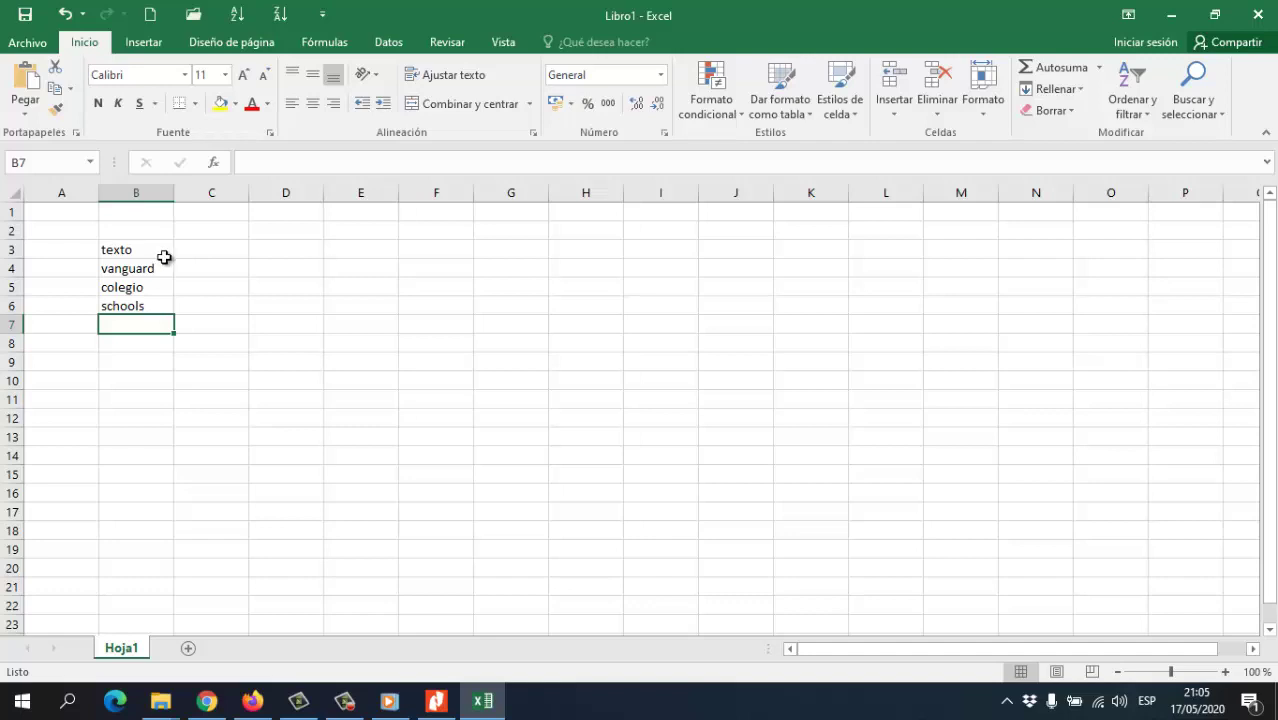
pyautogui.click(334, 357)
pyautogui.click(262, 398)
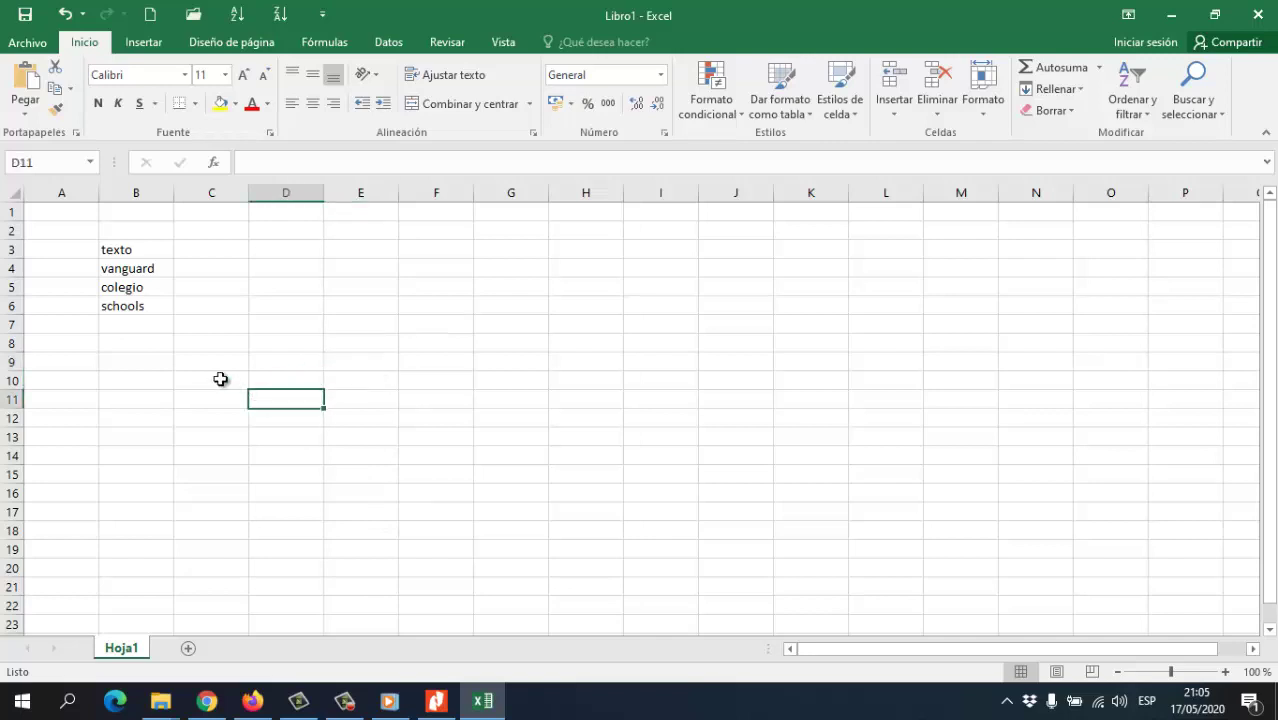
pyautogui.click(192, 358)
# Switch to Nitro Pro and read the section on data errors on page 1 of CLASE - ERRORES DE DATOS.pdf
pyautogui.click(436, 701)
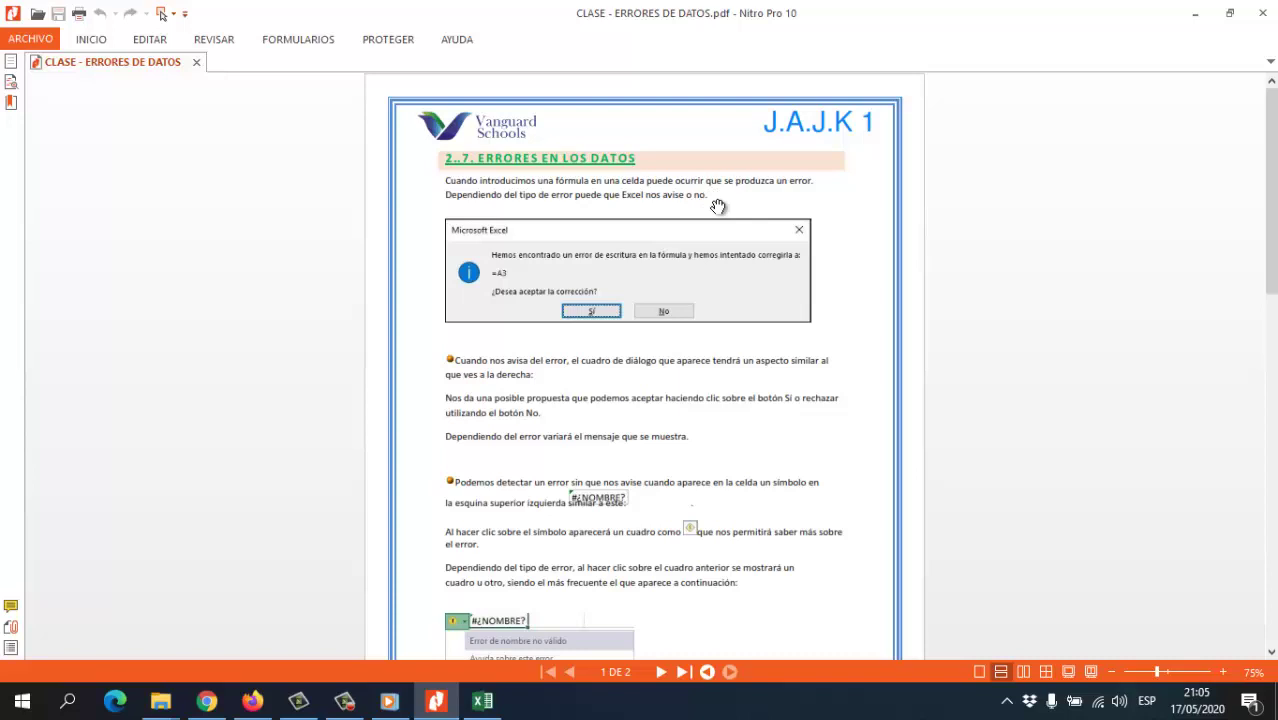
pyautogui.scroll(-5, 718, 206)
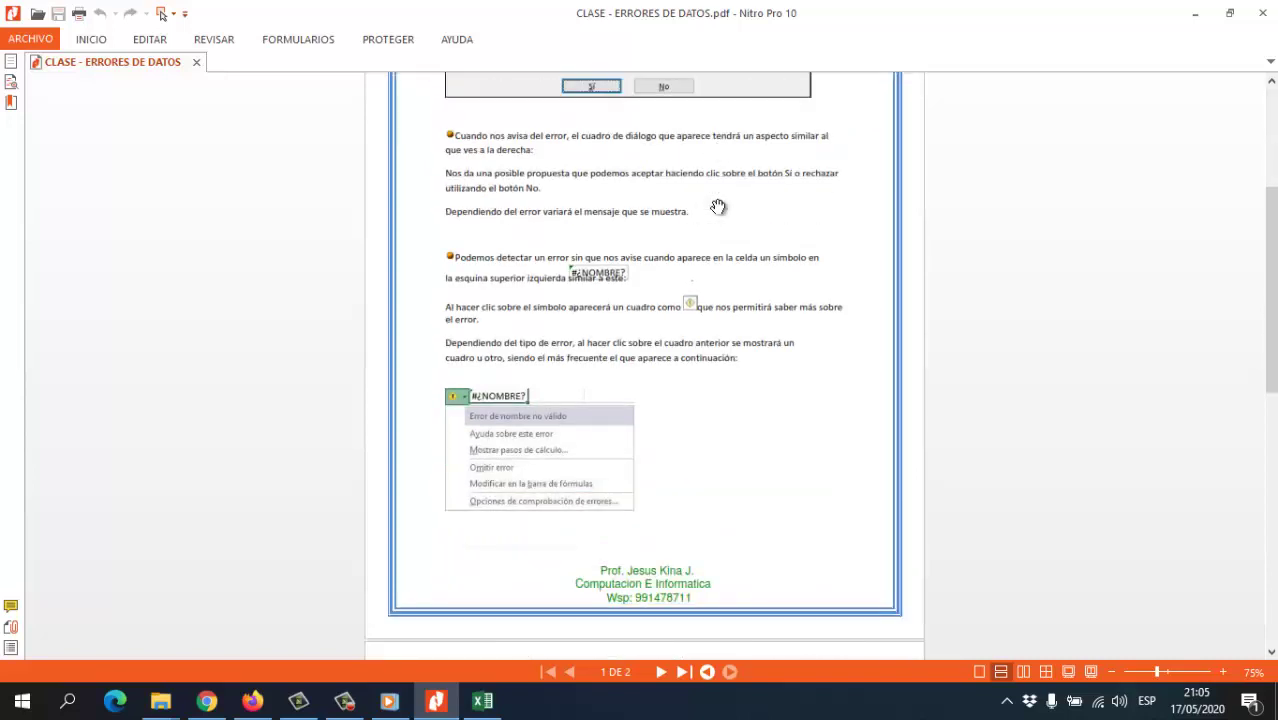
pyautogui.scroll(2, 706, 237)
pyautogui.scroll(-1, 683, 336)
pyautogui.scroll(2, 670, 330)
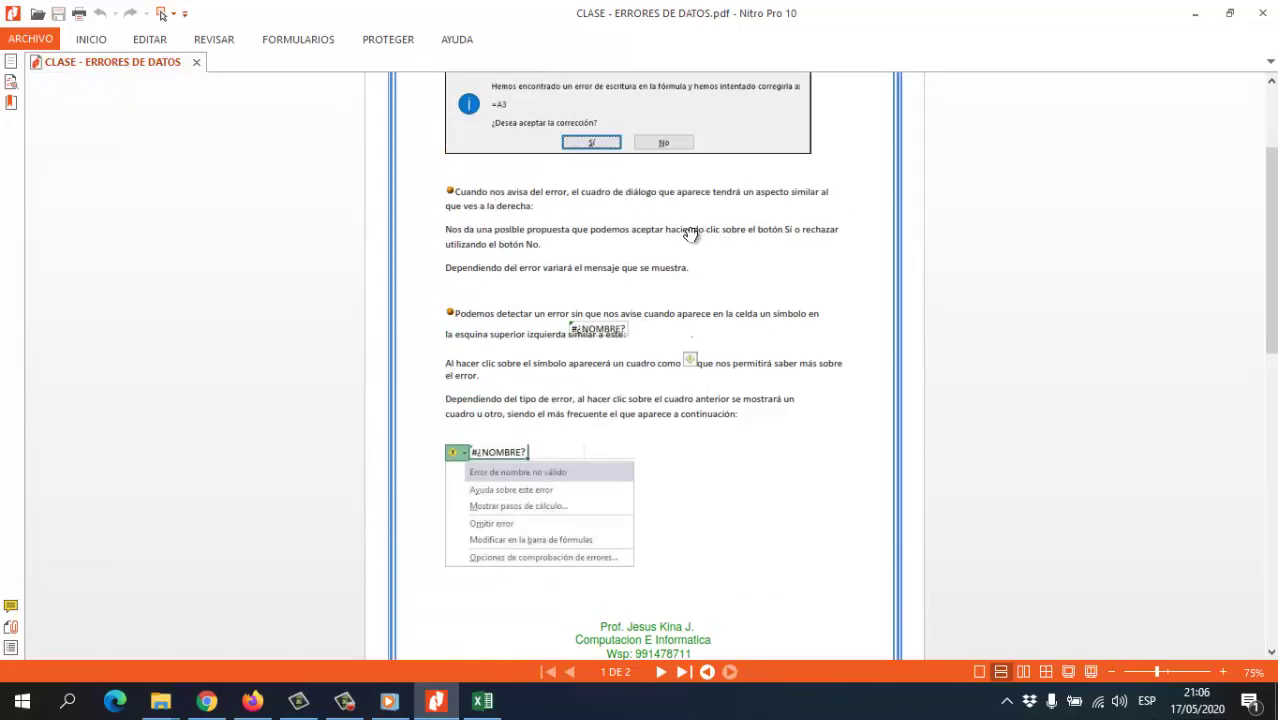
pyautogui.scroll(3, 699, 231)
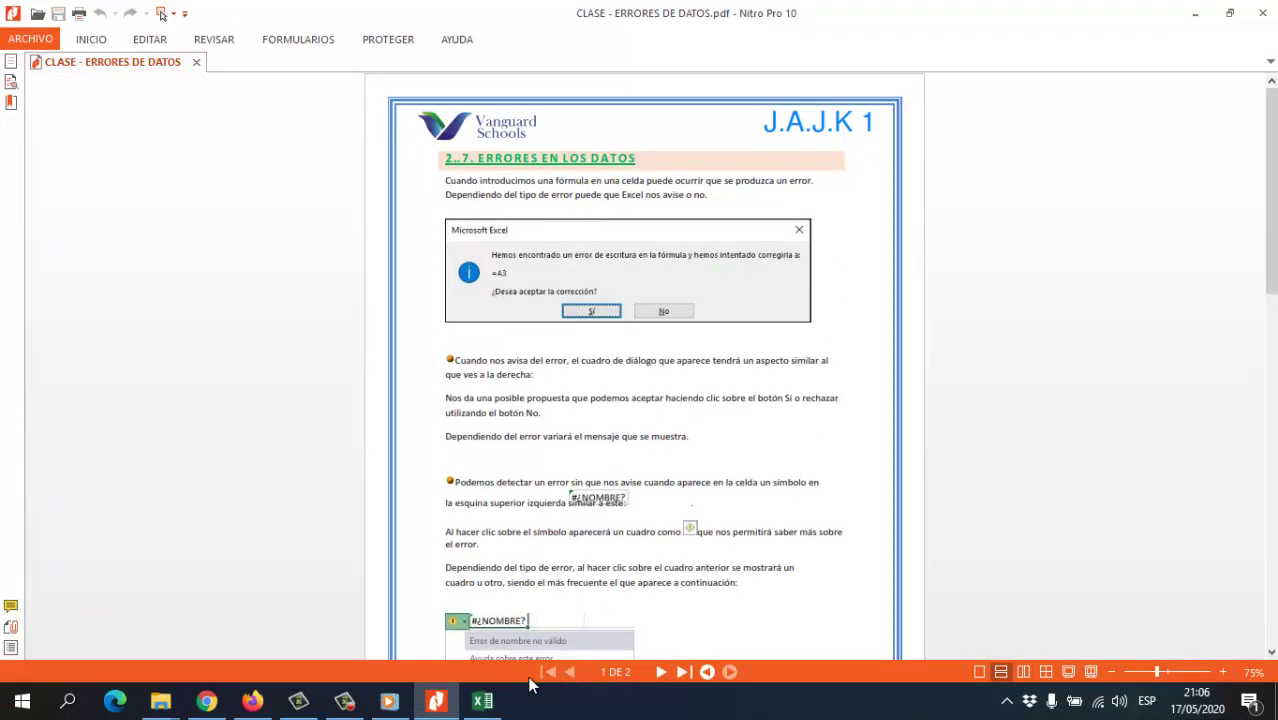
# Switch back to Excel, enter the invalid formula "=a" in cell C6, and select that cell
pyautogui.click(482, 701)
pyautogui.click(200, 360)
pyautogui.click(215, 343)
pyautogui.click(219, 322)
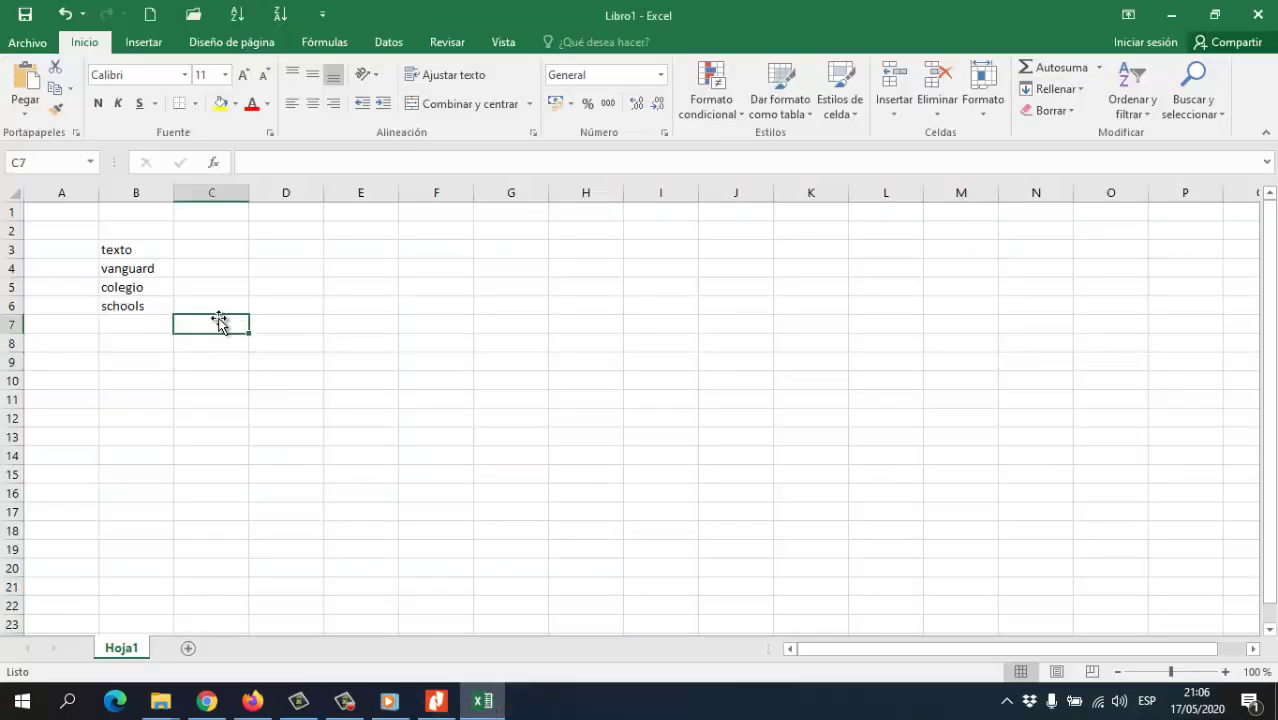
pyautogui.click(219, 310)
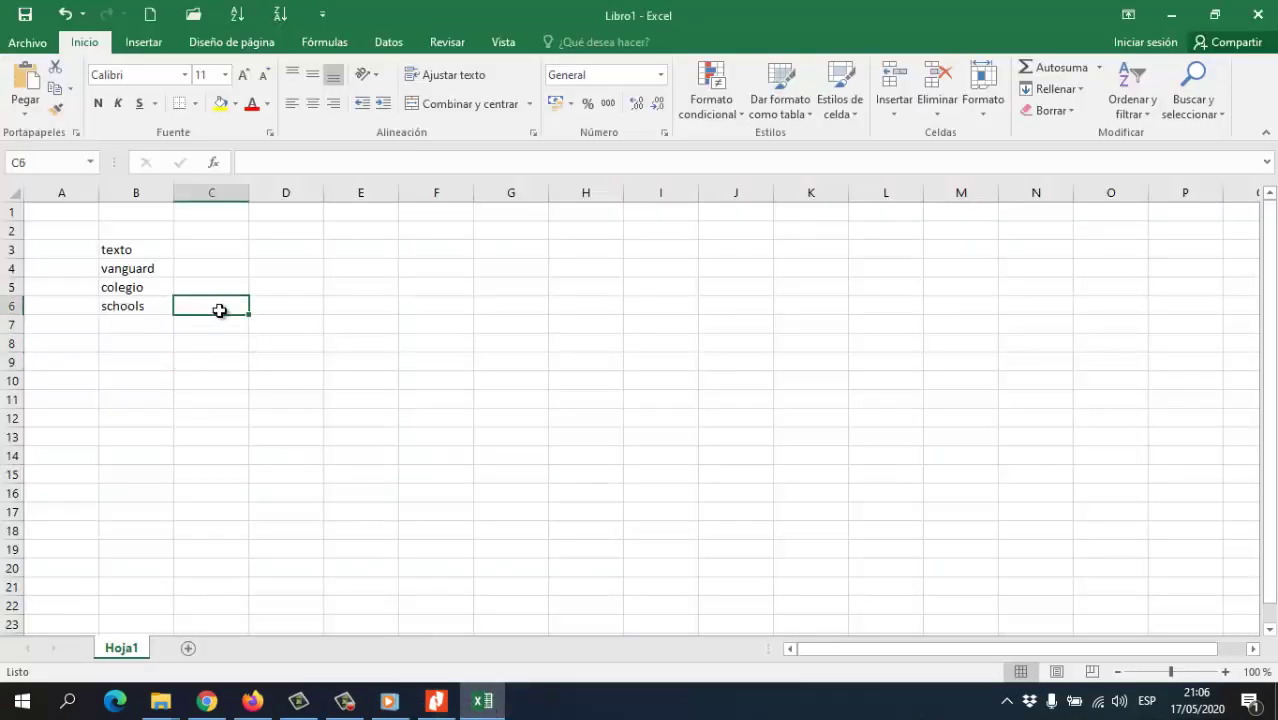
pyautogui.write('=a')
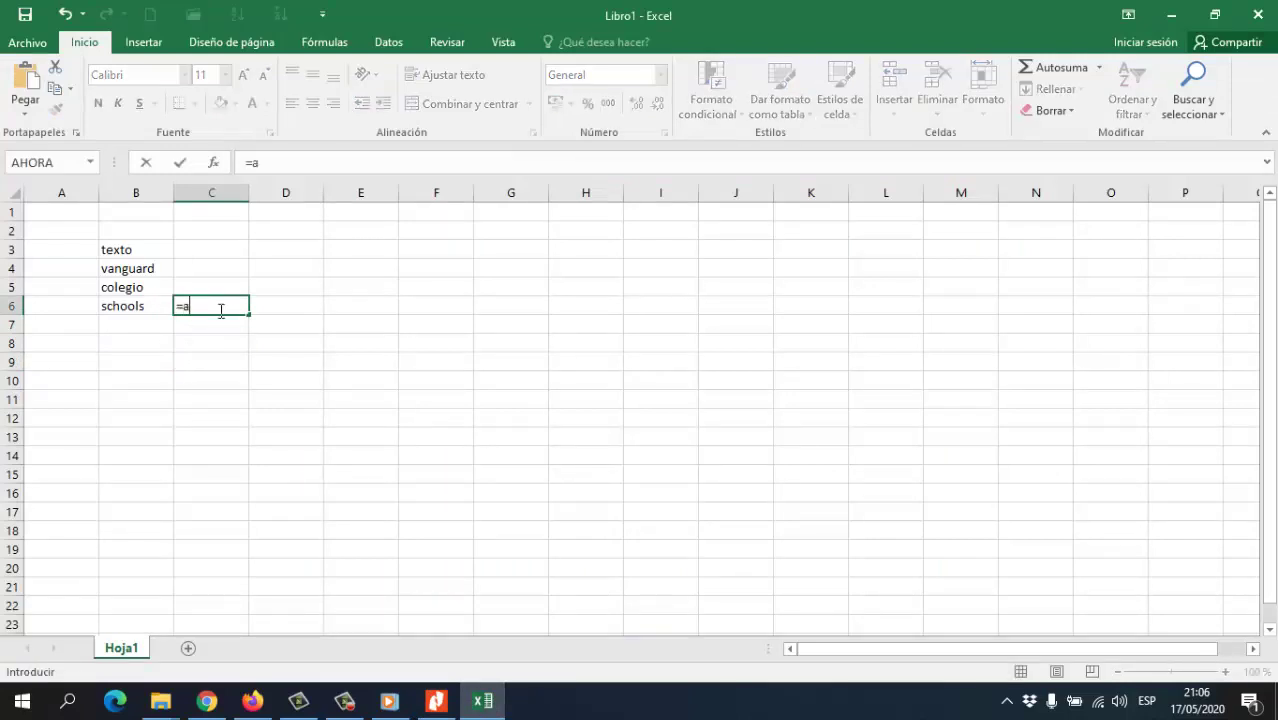
pyautogui.press('Return')
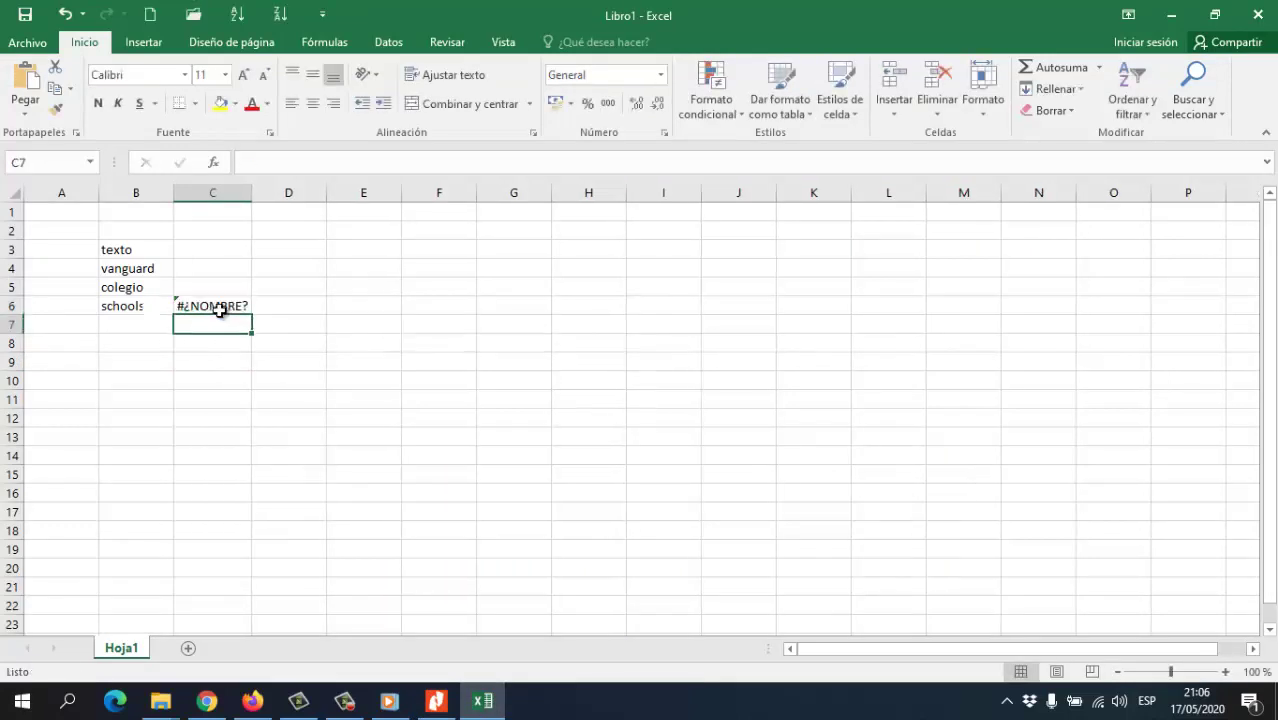
pyautogui.click(219, 310)
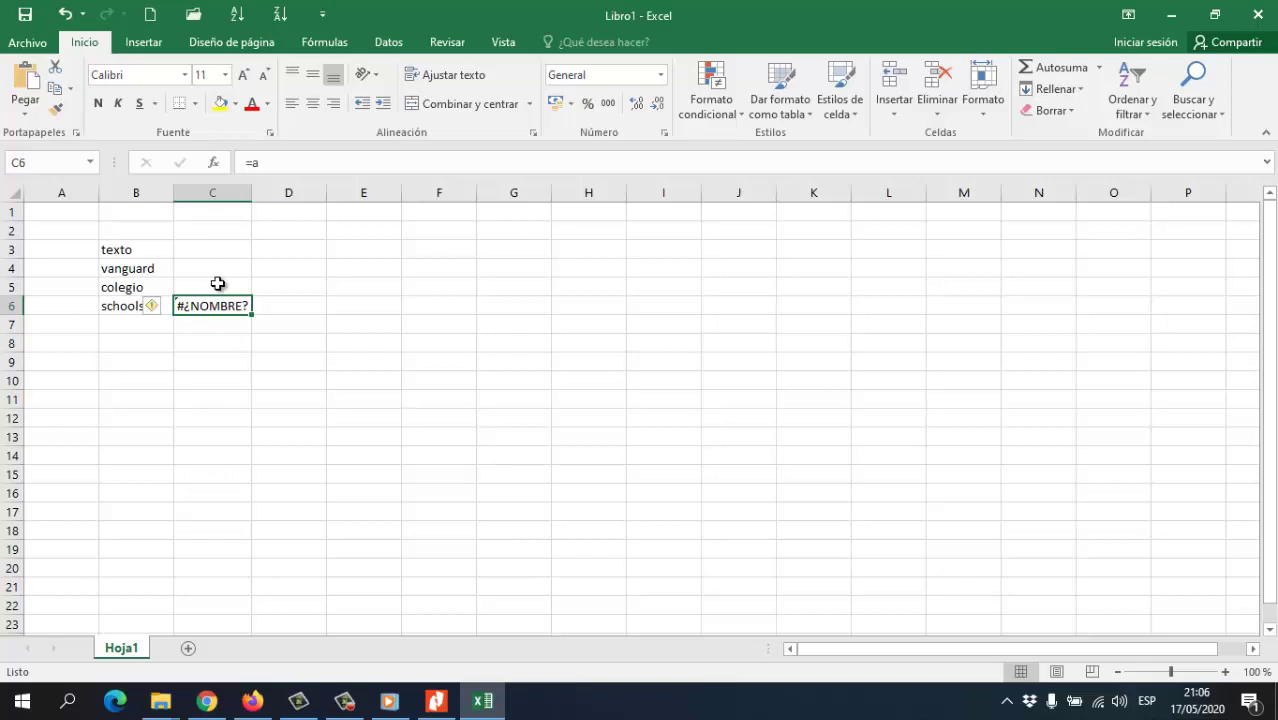
pyautogui.click(137, 340)
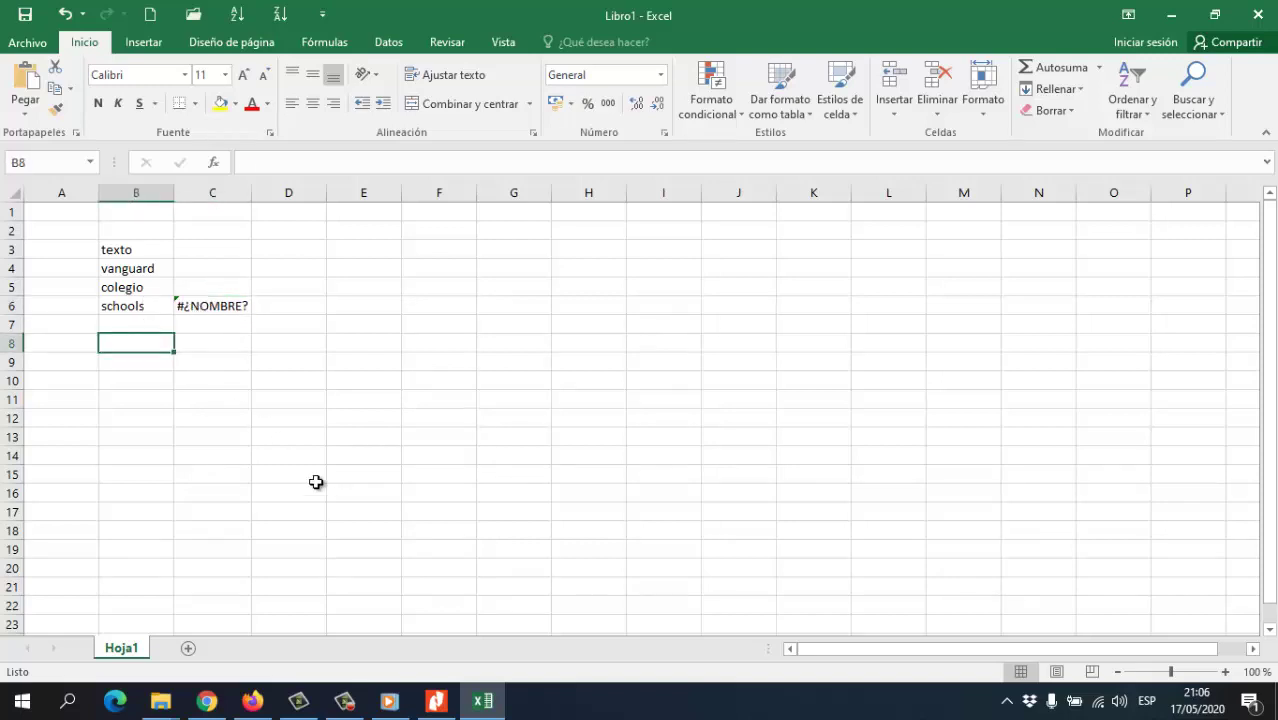
pyautogui.write('sdjkbgdlhlmkldjncl sdmkc slke')
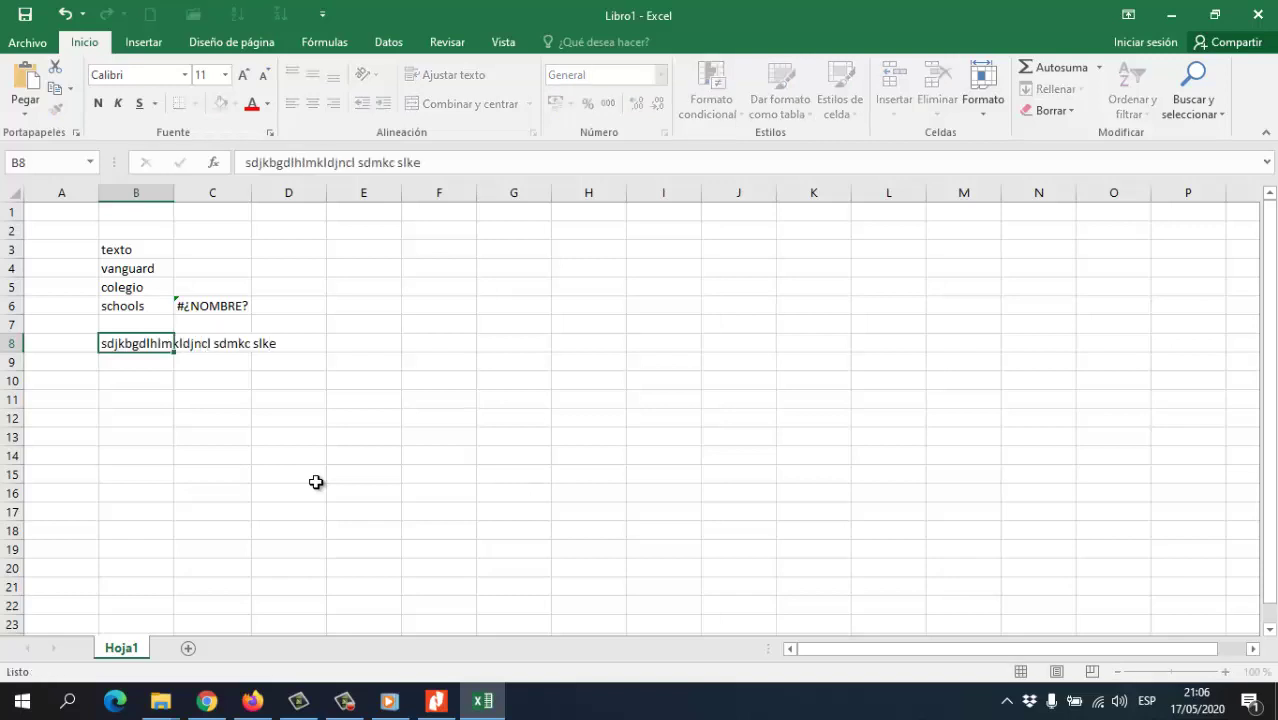
pyautogui.press('Return')
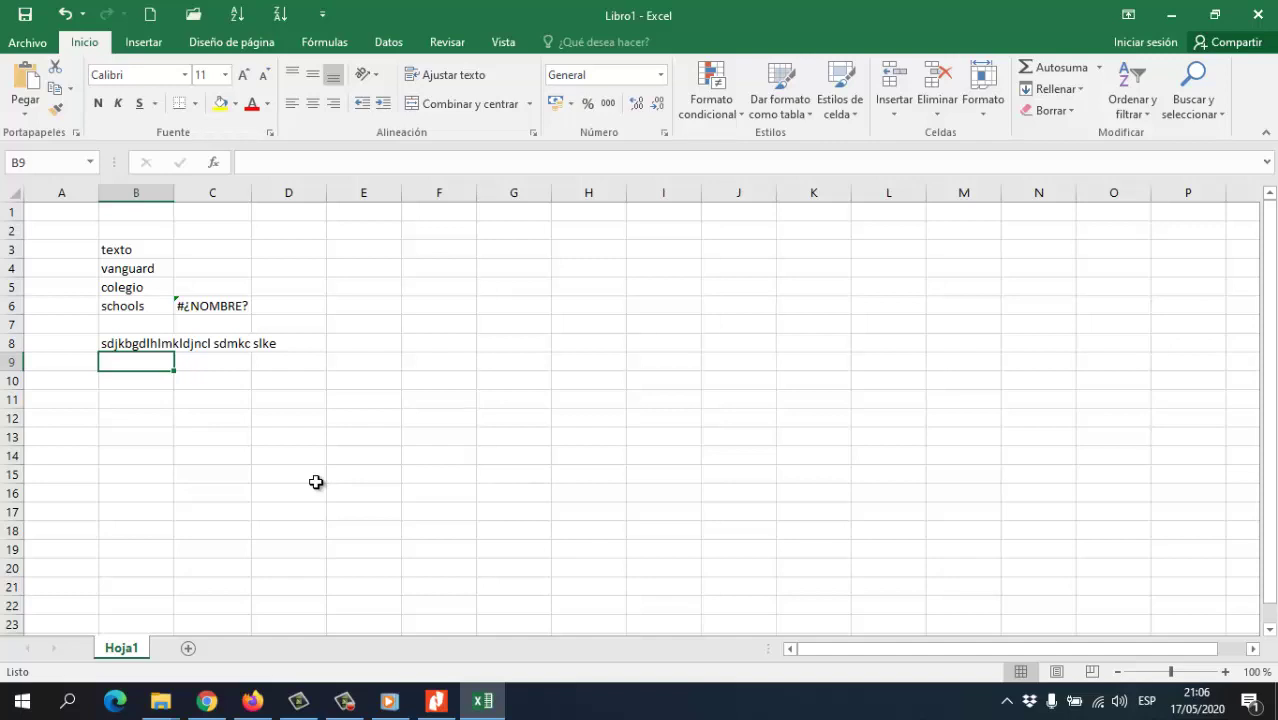
pyautogui.write('y6548303495049387y345688')
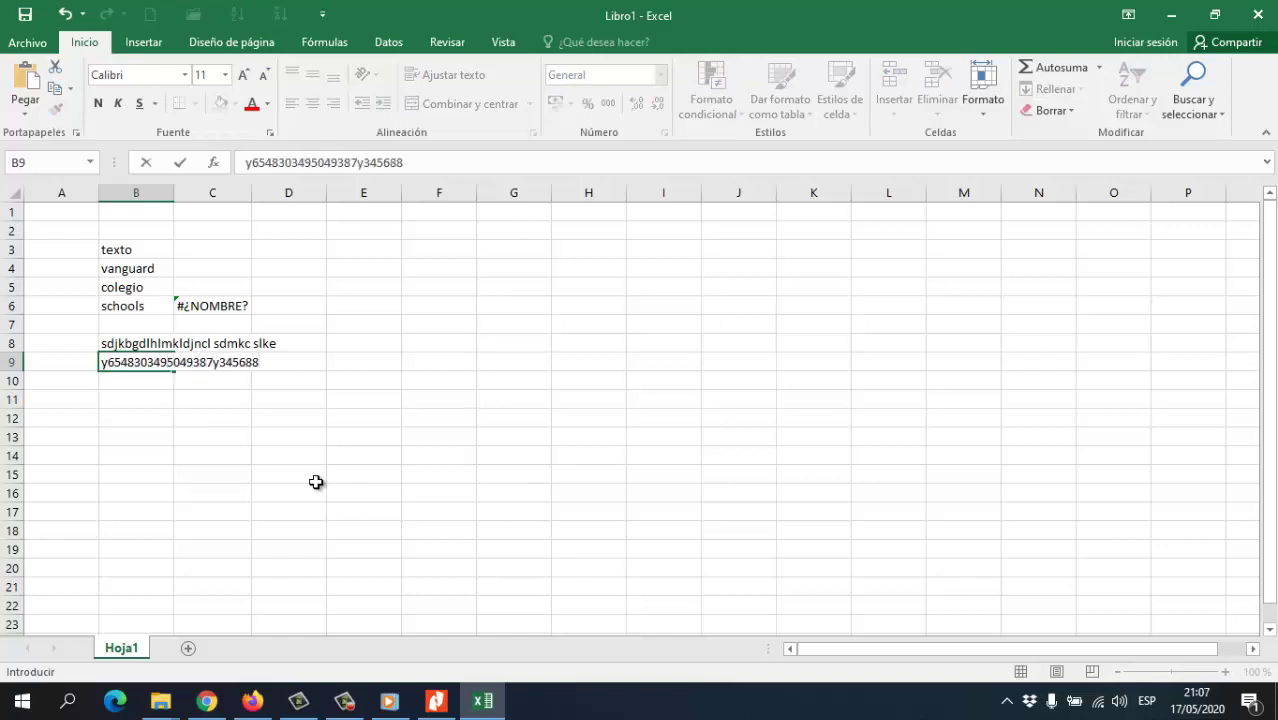
pyautogui.press('Return')
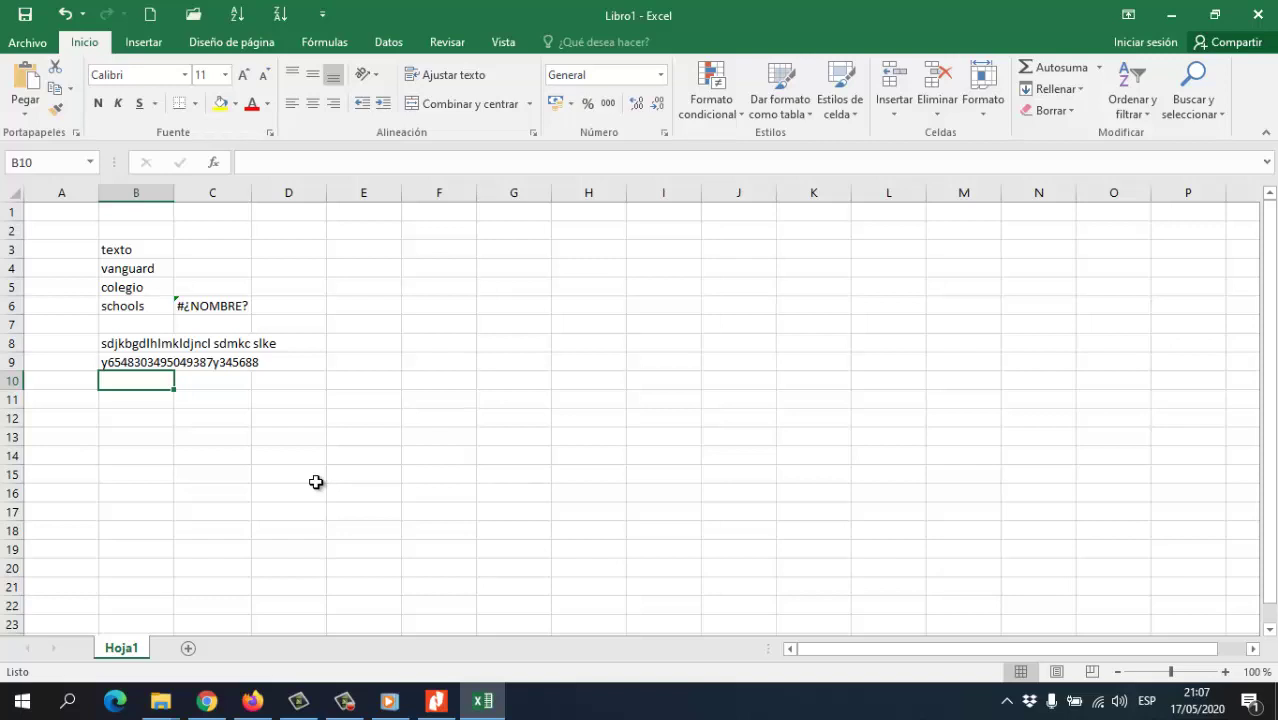
# Apply the Hora number format to cell B5, which contains "colegio"
pyautogui.press('Up')
pyautogui.press('Up')
pyautogui.press('Up')
pyautogui.press('Up')
pyautogui.press('Up')
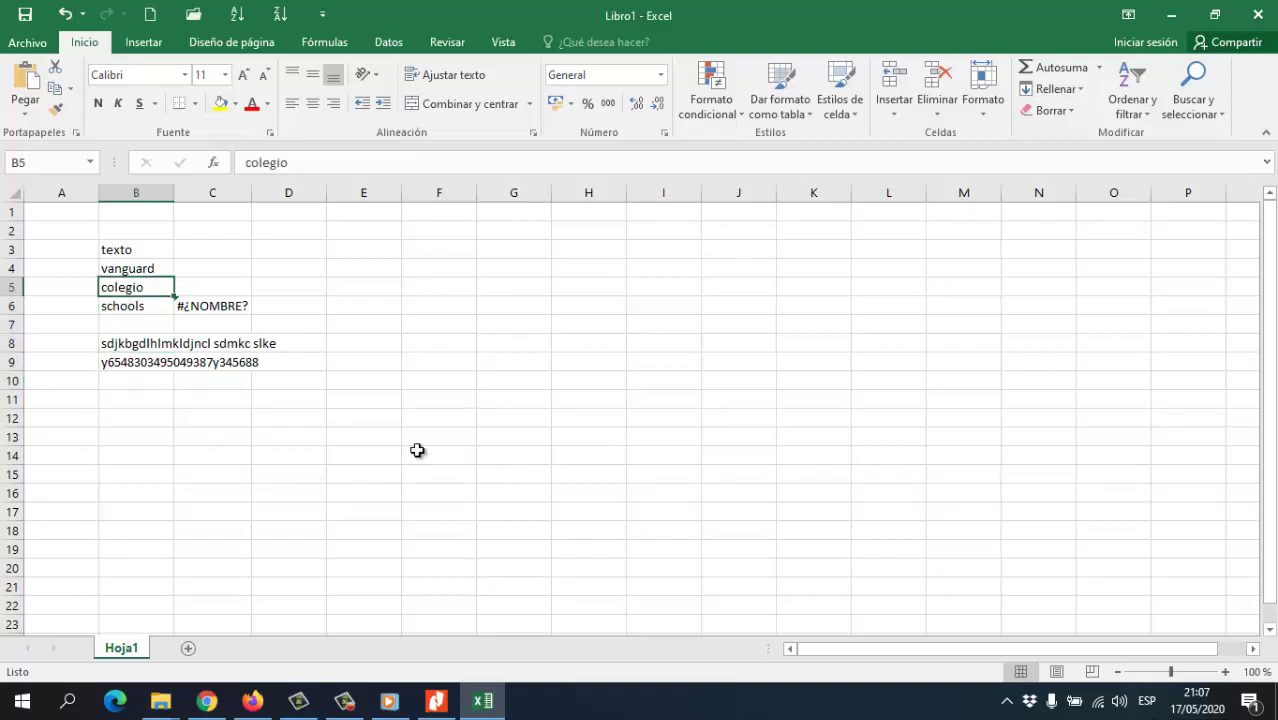
pyautogui.click(660, 74)
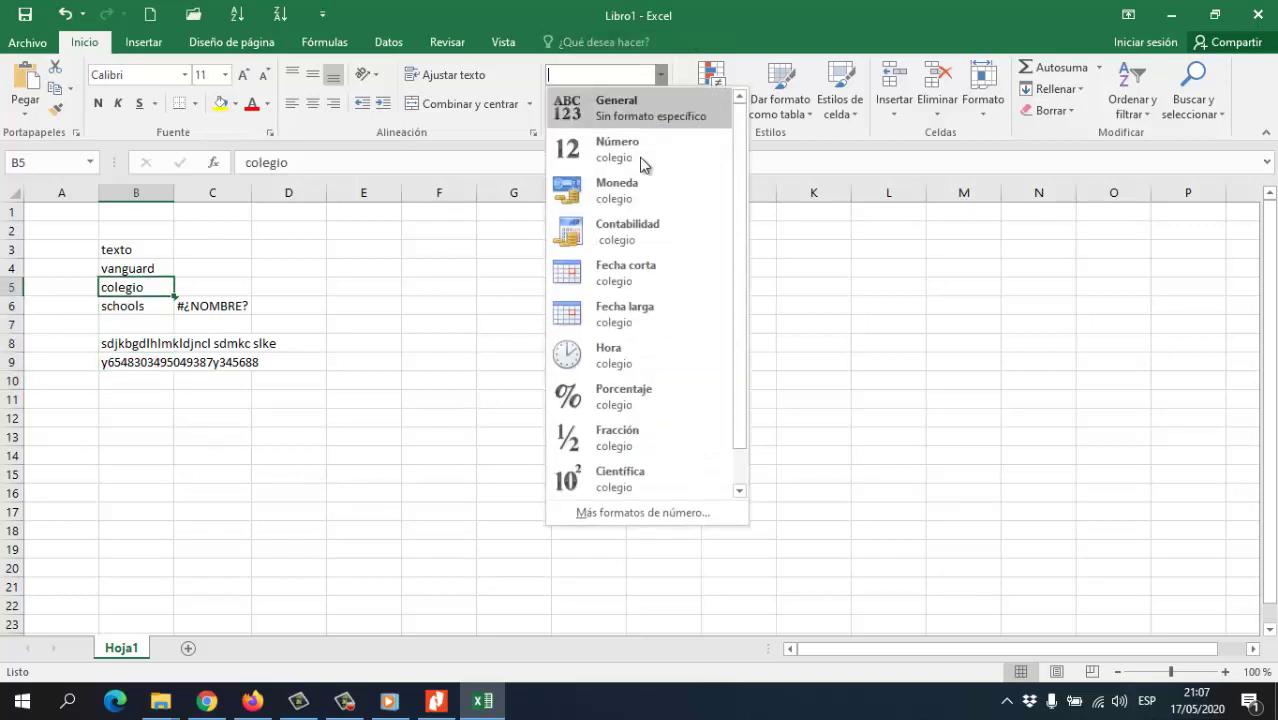
pyautogui.click(624, 350)
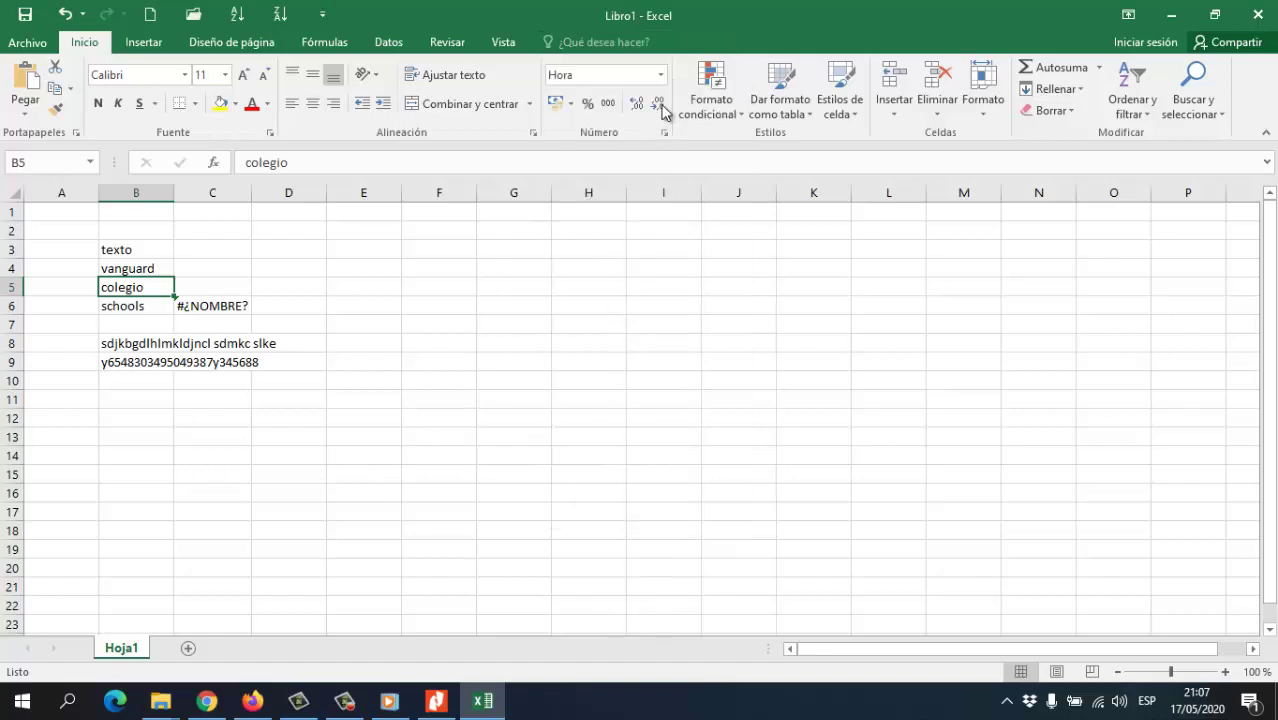
# Apply the Moneda number format to cell B6, which contains "schools"
pyautogui.click(134, 306)
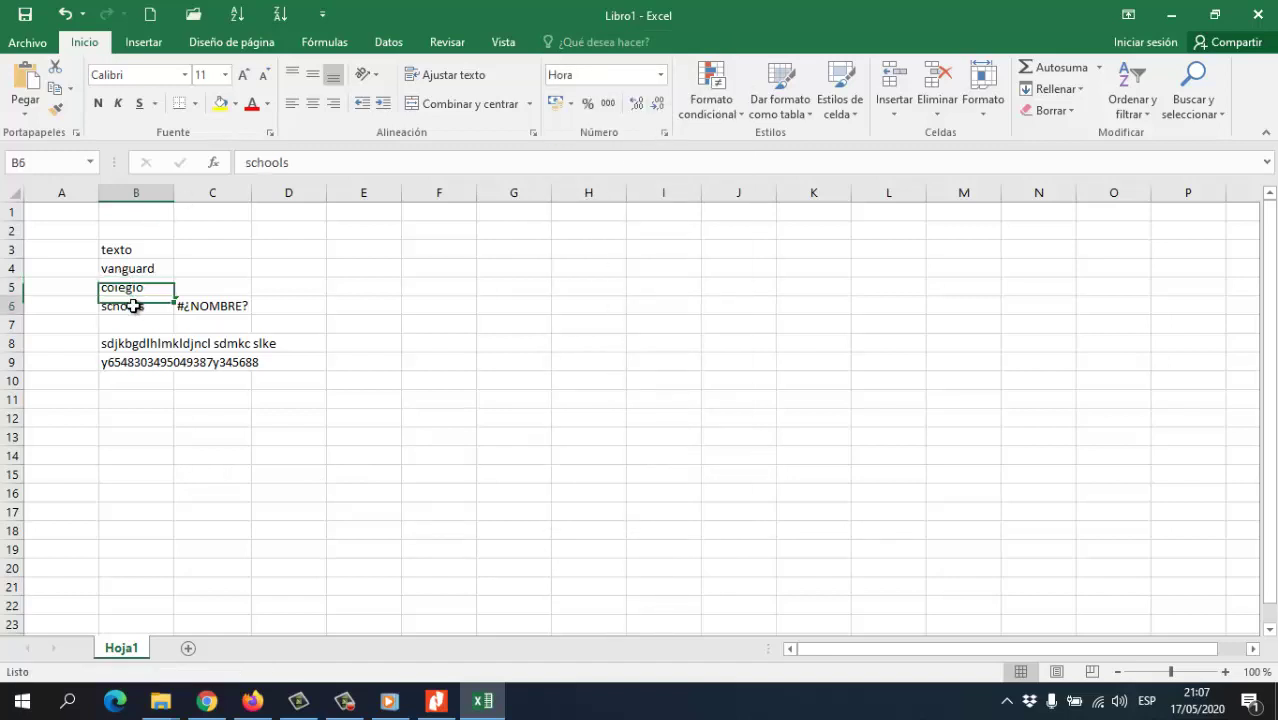
pyautogui.click(136, 288)
pyautogui.click(140, 268)
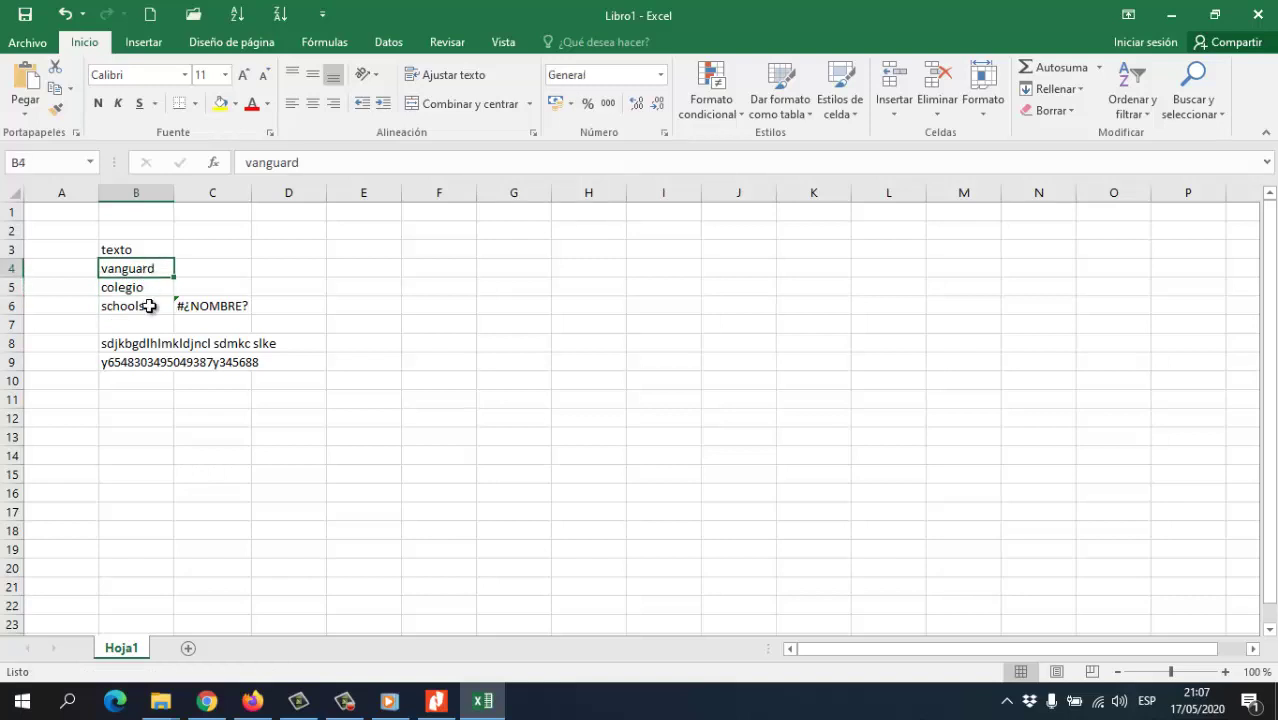
pyautogui.click(148, 306)
pyautogui.click(660, 75)
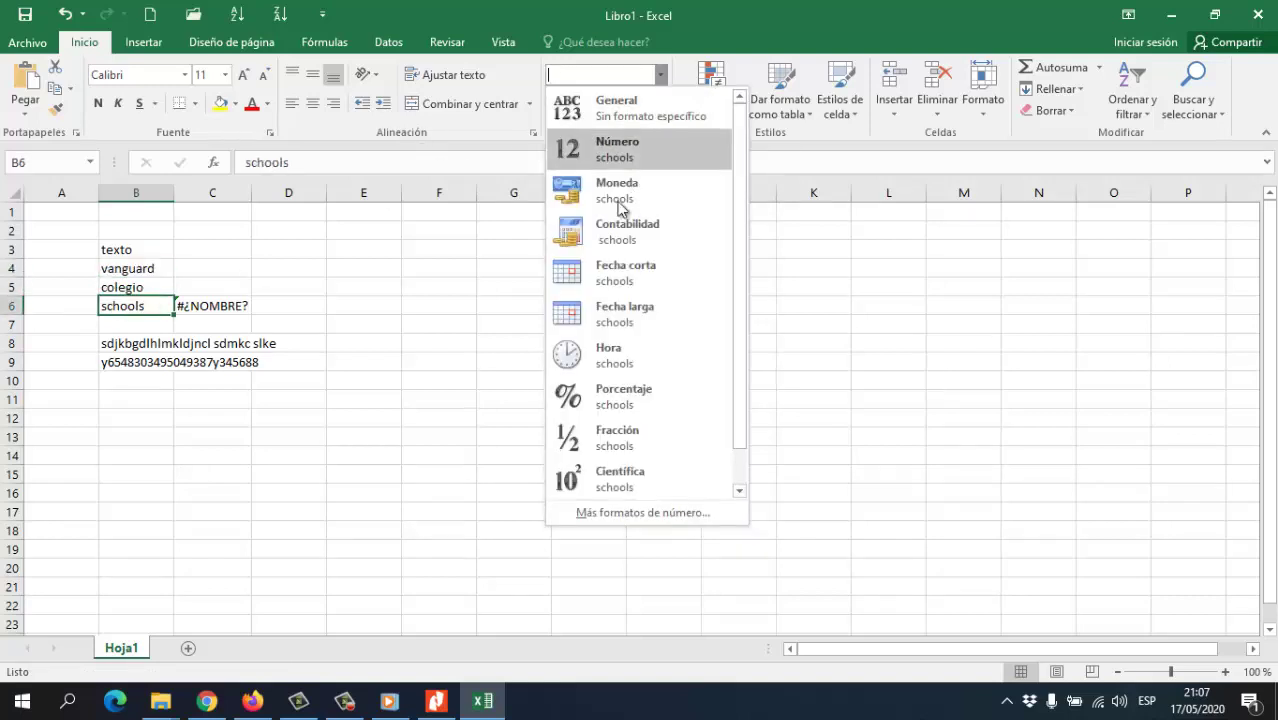
pyautogui.click(596, 200)
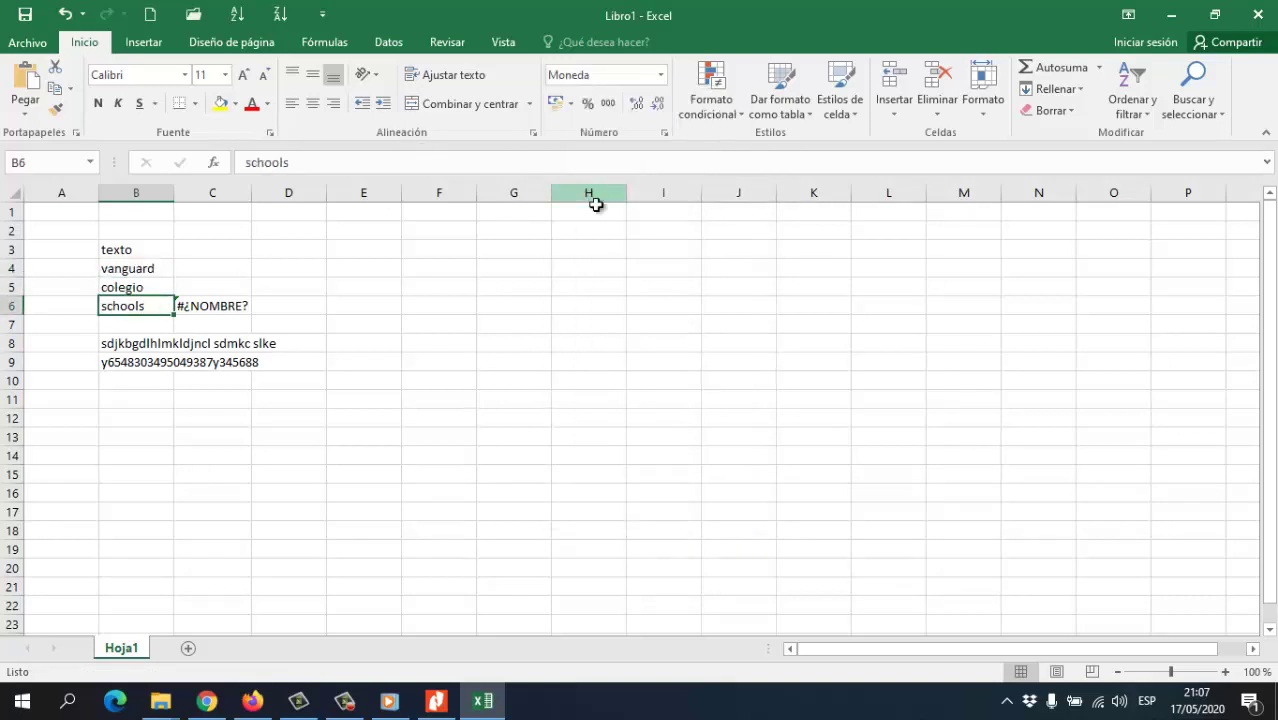
pyautogui.click(248, 347)
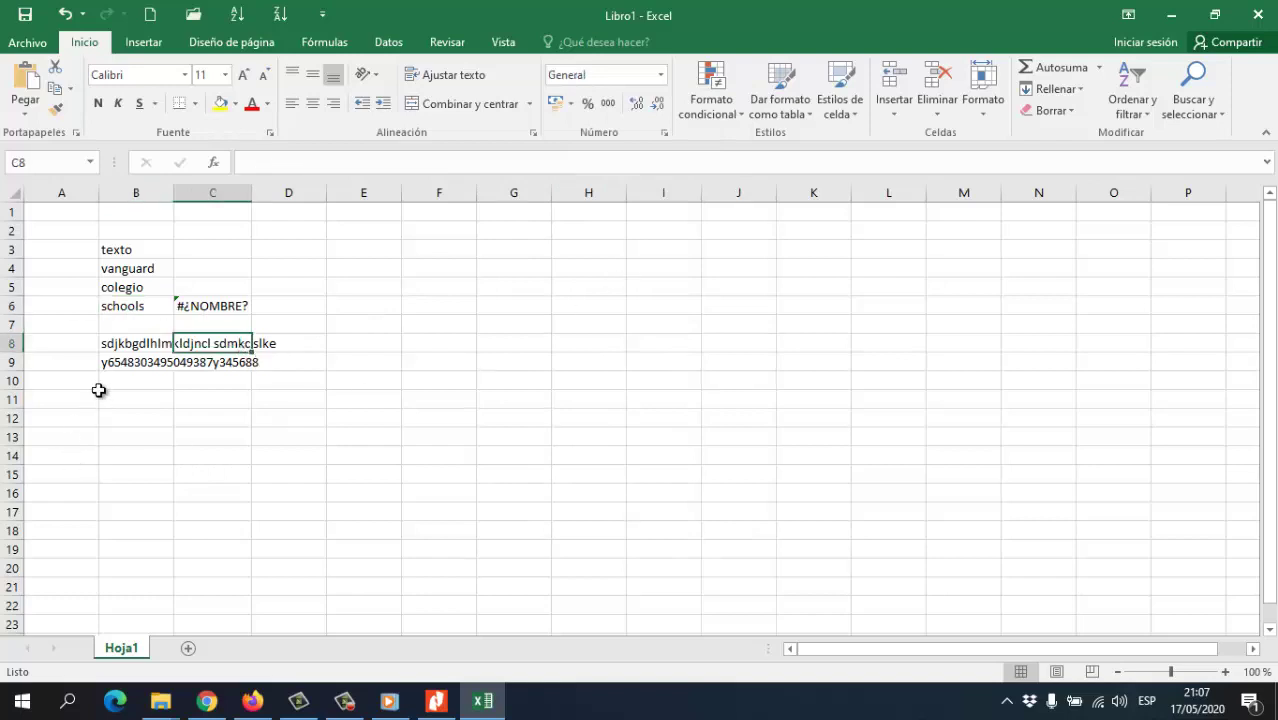
pyautogui.click(124, 366)
pyautogui.click(660, 75)
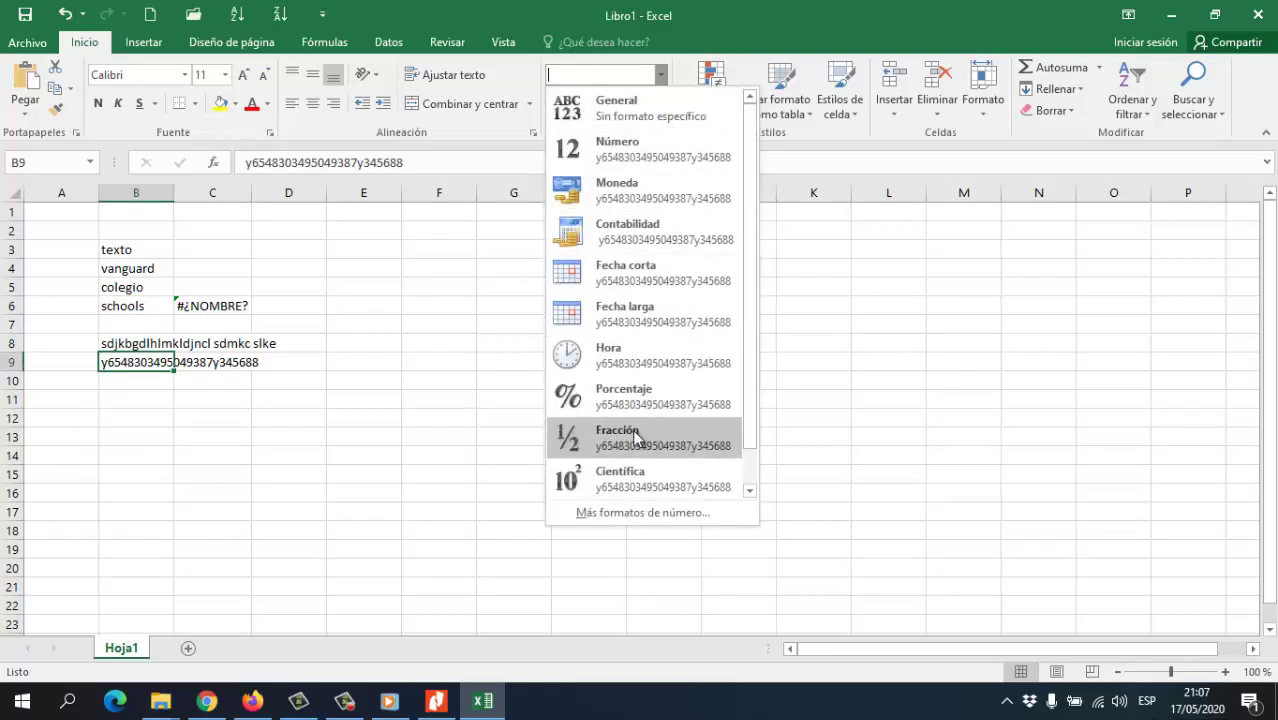
pyautogui.click(634, 396)
pyautogui.click(124, 378)
# Apply the Fecha larga number format to cell B3, which contains "texto"
pyautogui.click(128, 287)
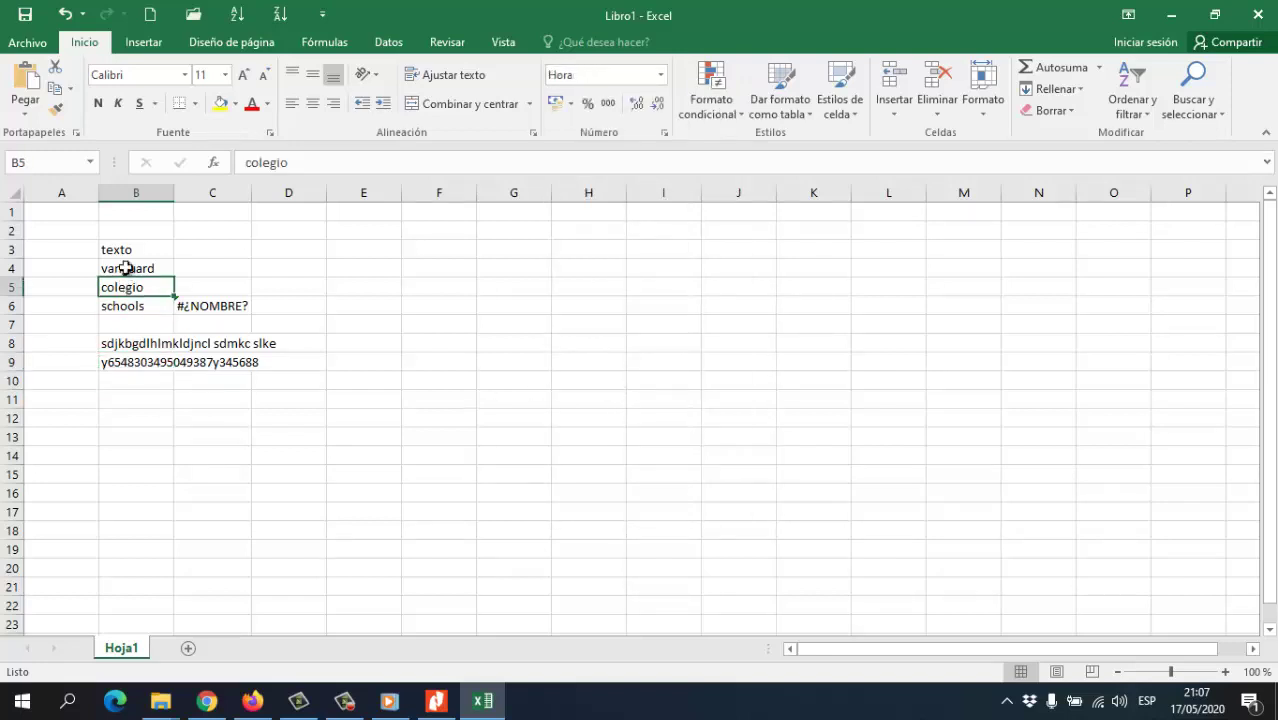
pyautogui.click(124, 250)
pyautogui.click(660, 75)
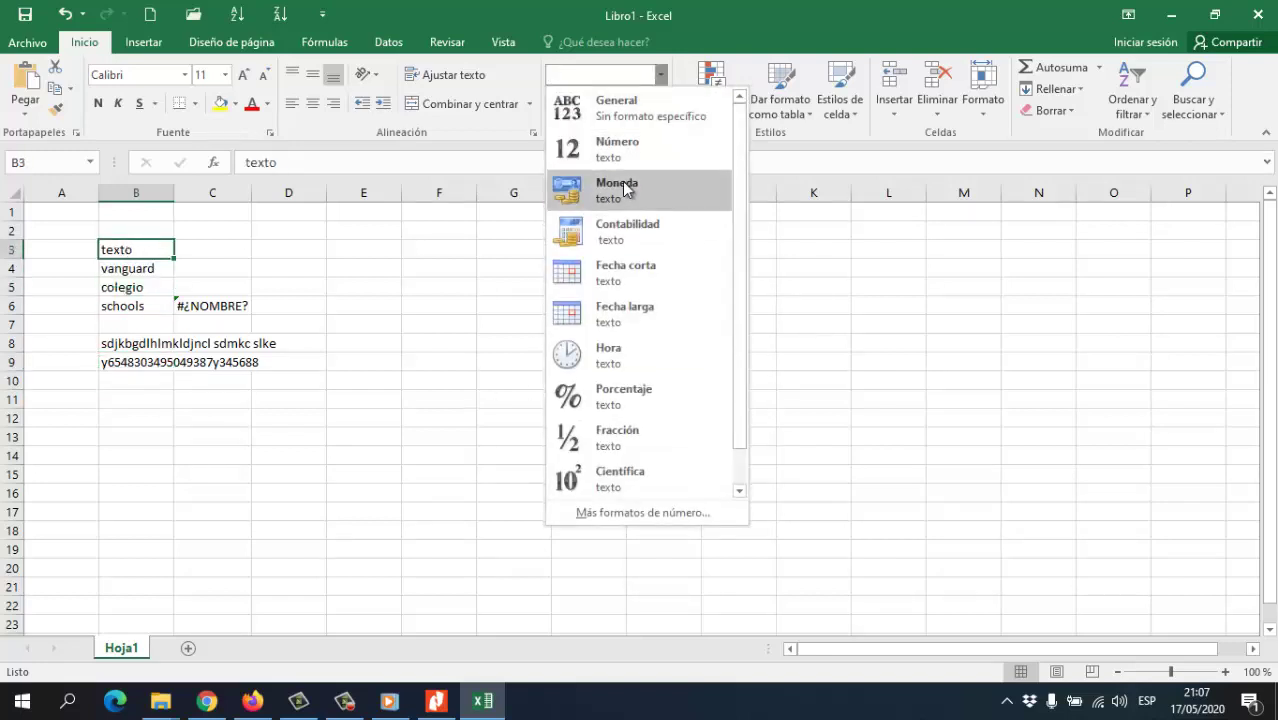
pyautogui.scroll(-1, 613, 286)
pyautogui.scroll(1, 613, 402)
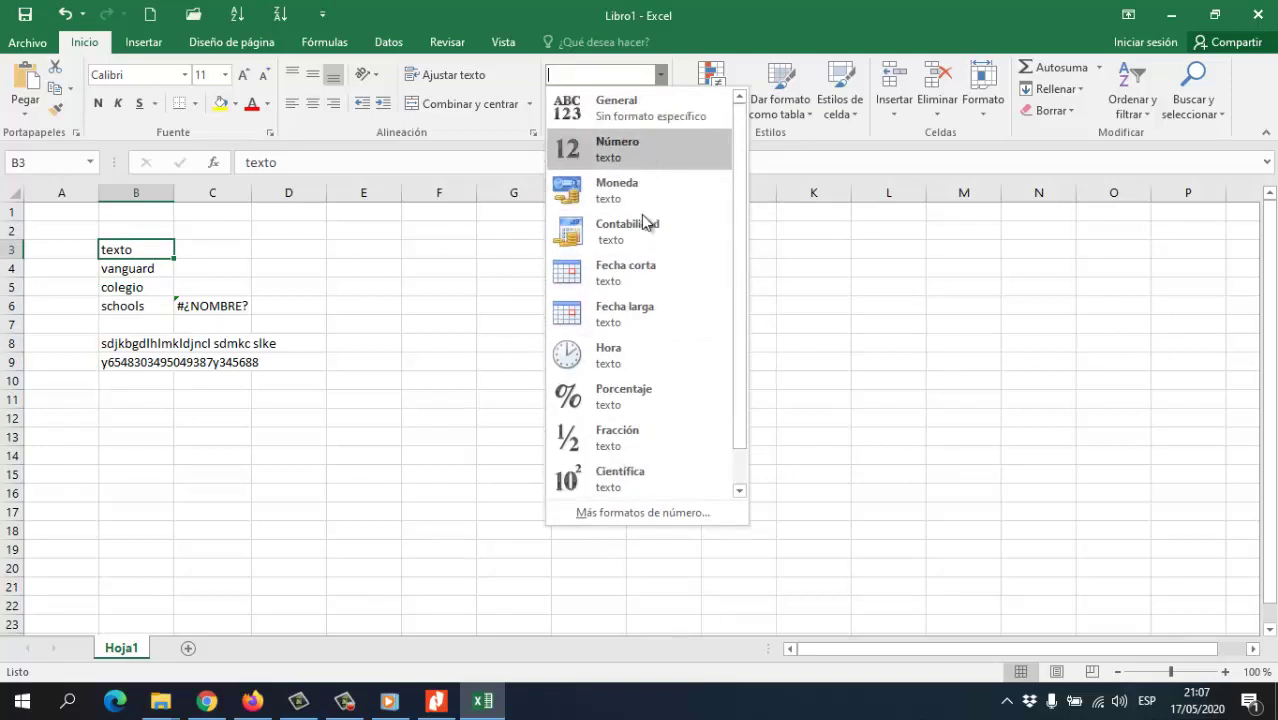
pyautogui.click(646, 310)
pyautogui.click(240, 380)
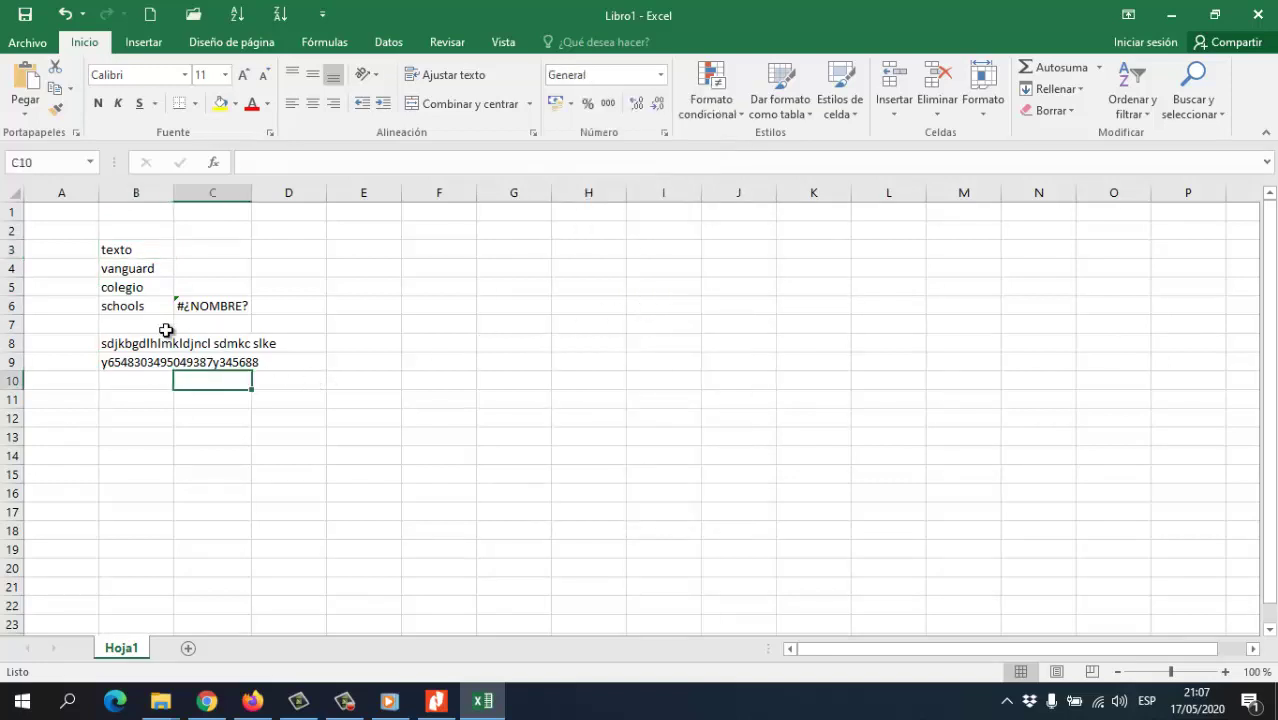
# Check the number formats of the text cells in column B and the formula in cell C6
pyautogui.click(160, 325)
pyautogui.click(150, 305)
pyautogui.click(149, 268)
pyautogui.click(150, 247)
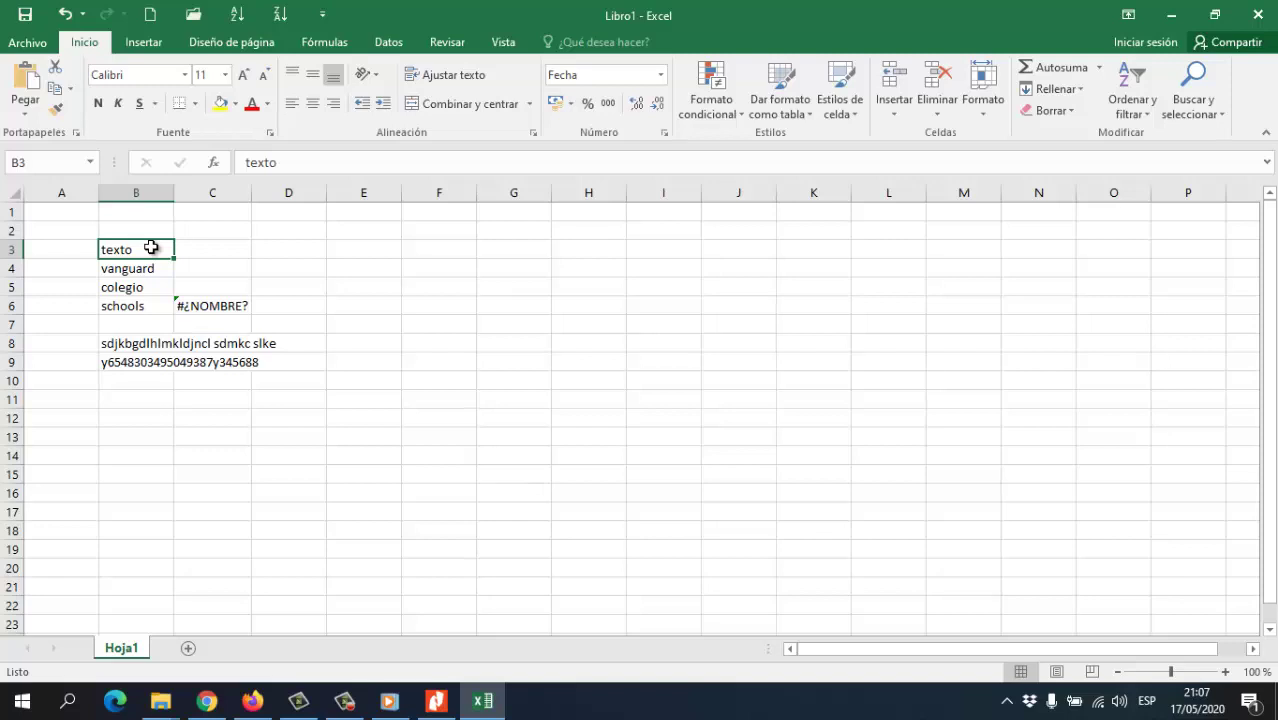
pyautogui.press('Right')
pyautogui.press('Down')
pyautogui.press('Down')
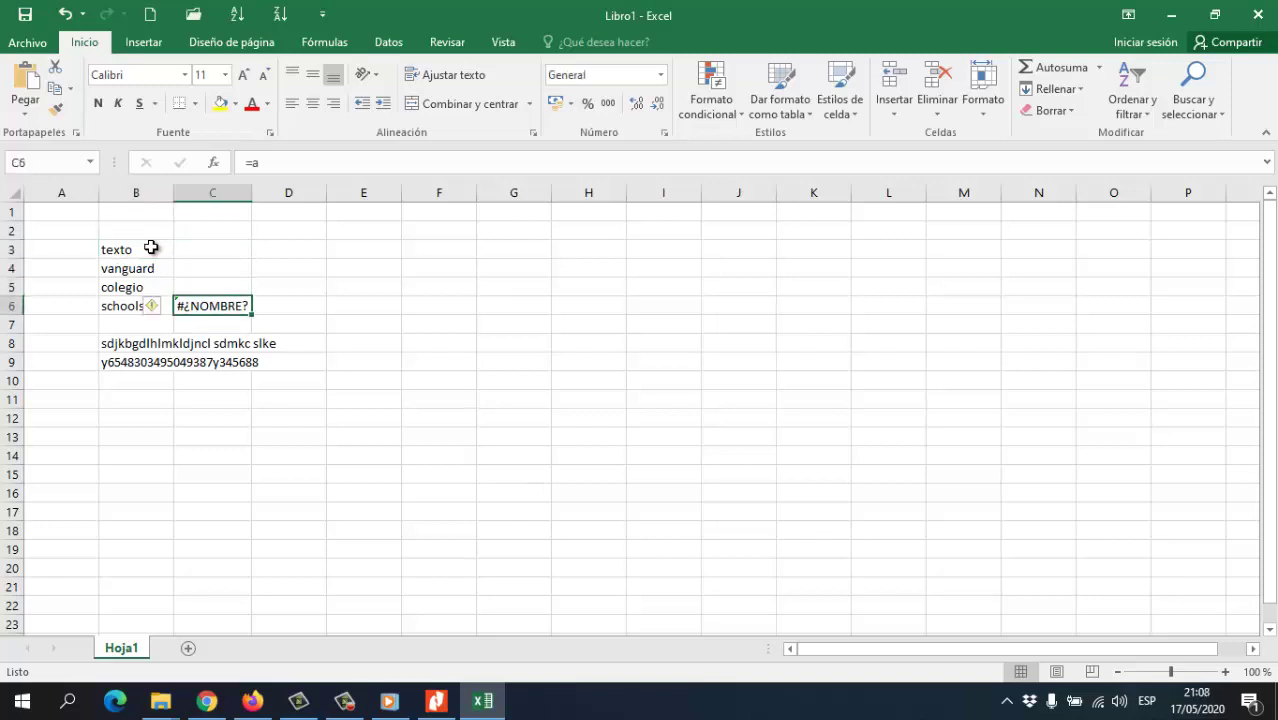
# Enter the formula "=B3" in cell C4 to reference the text cell
pyautogui.press('Up')
pyautogui.press('Up')
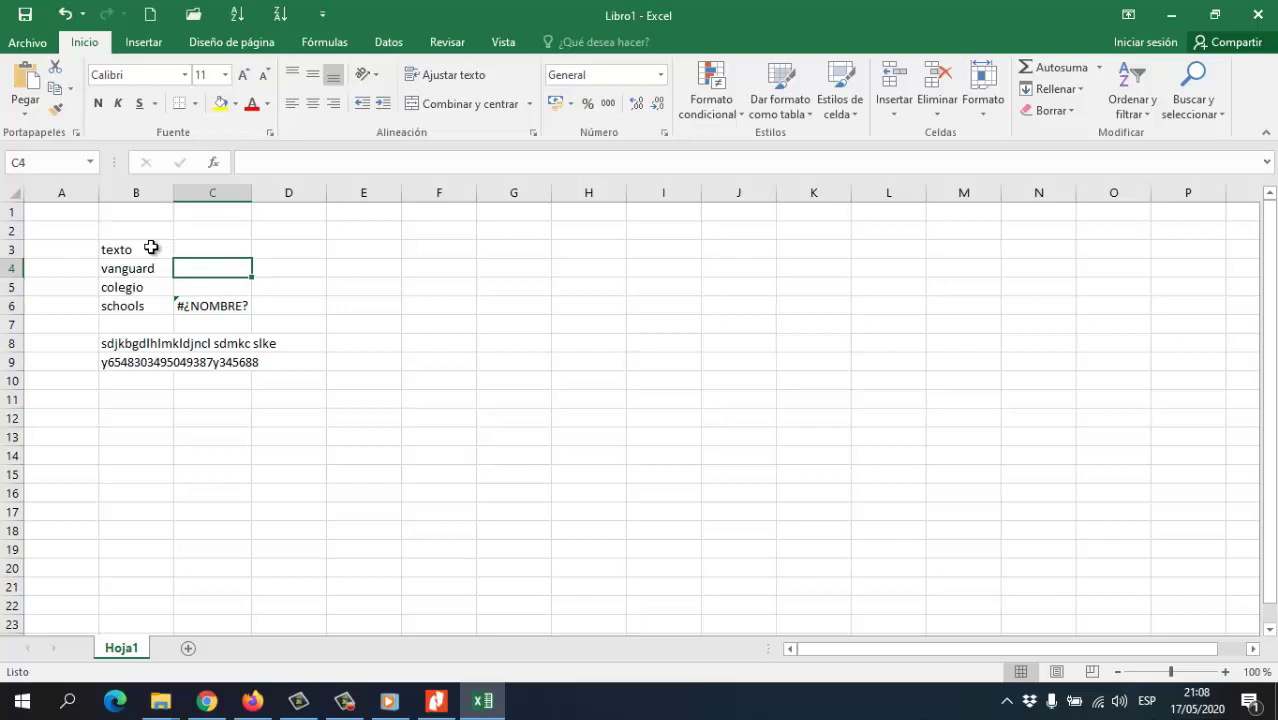
pyautogui.write('=')
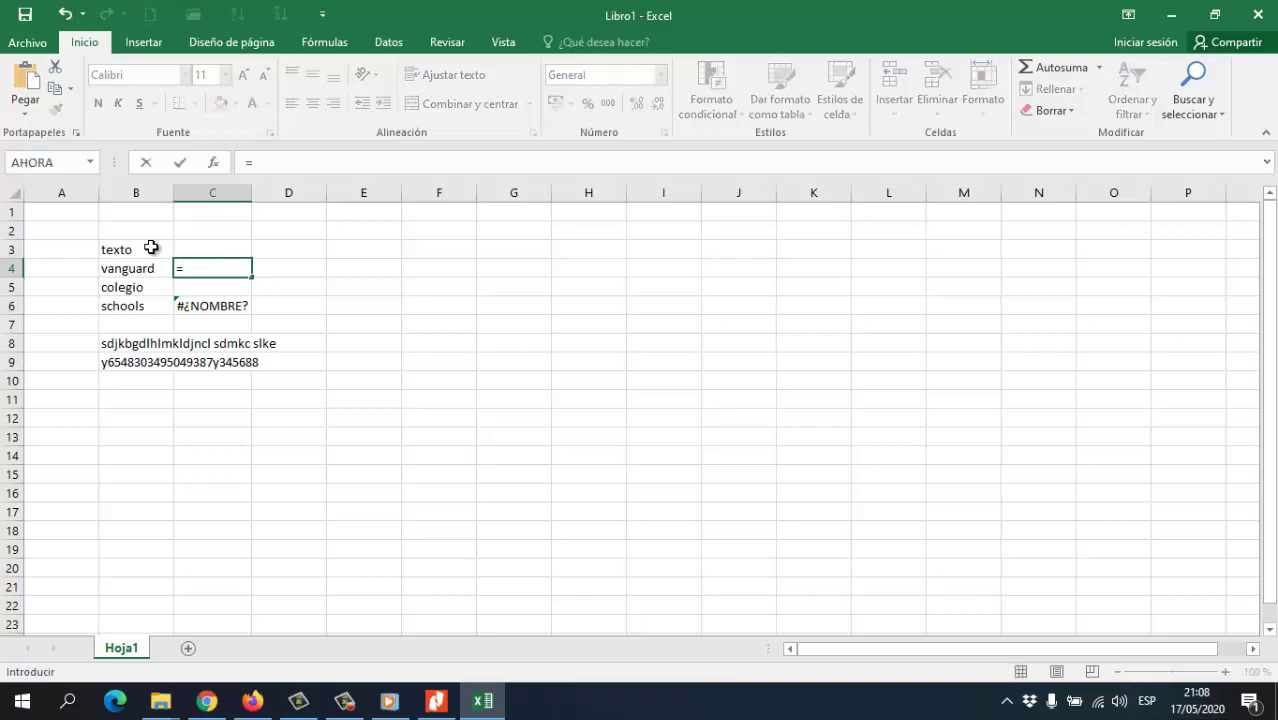
pyautogui.click(150, 245)
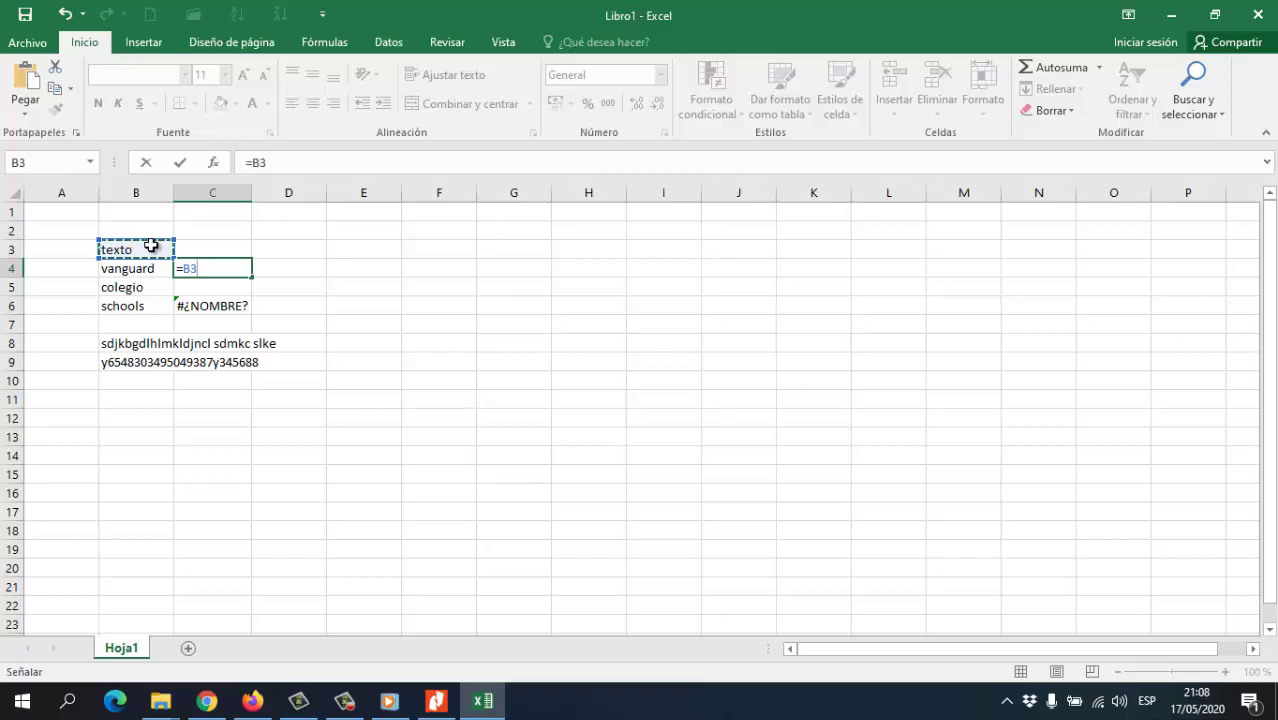
pyautogui.press('Return')
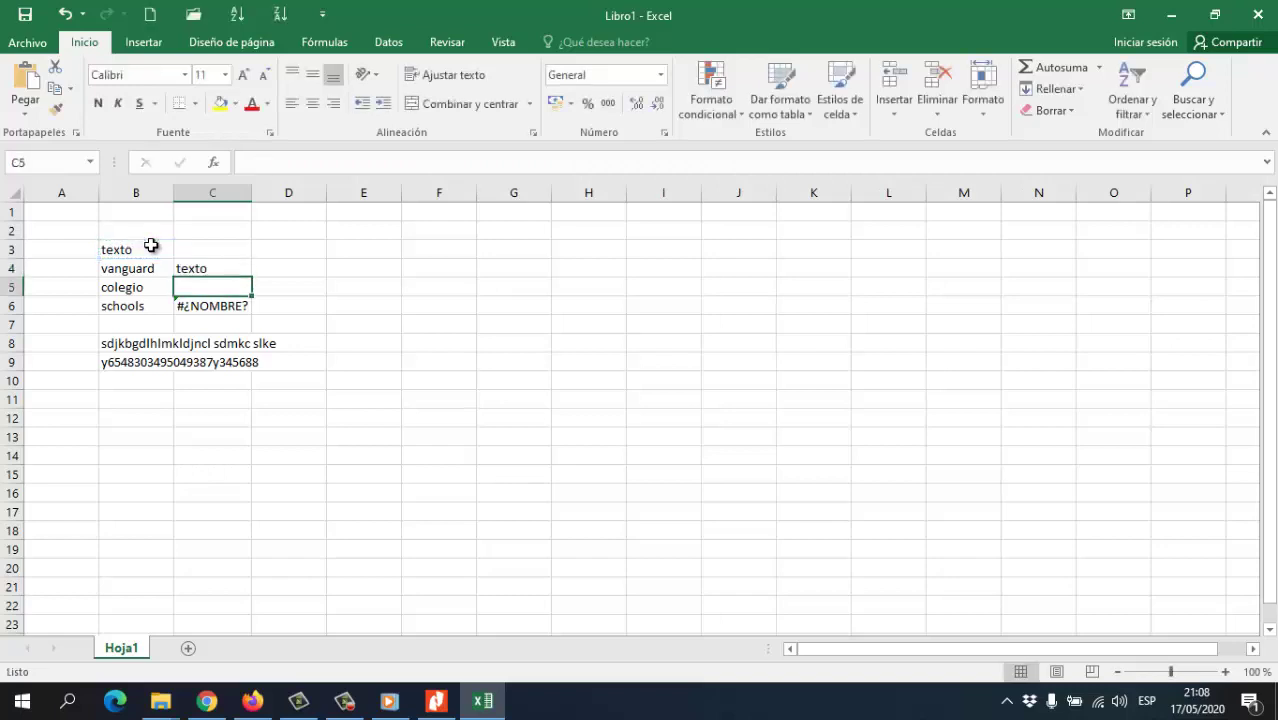
# Enter the invalid formula "=asasa" in cell C5
pyautogui.press('Up')
pyautogui.press('Down')
pyautogui.press('Up')
pyautogui.press('Down')
pyautogui.write('=asasa')
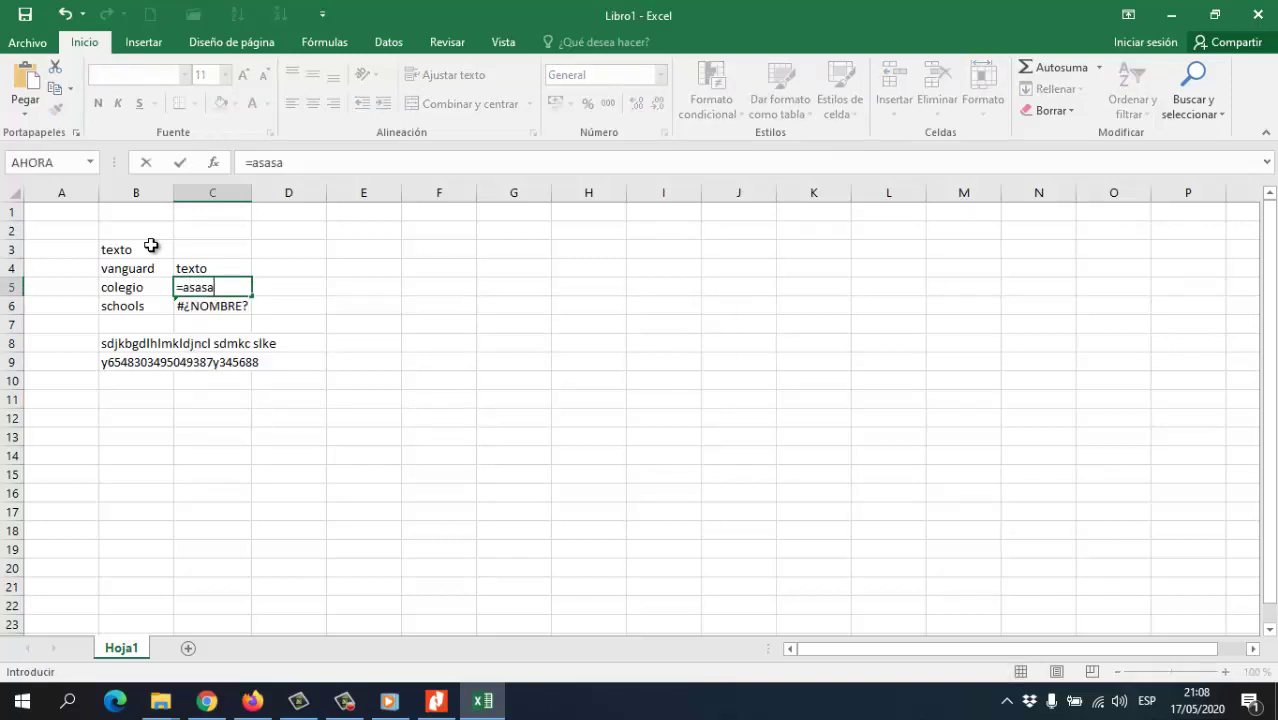
pyautogui.press('Return')
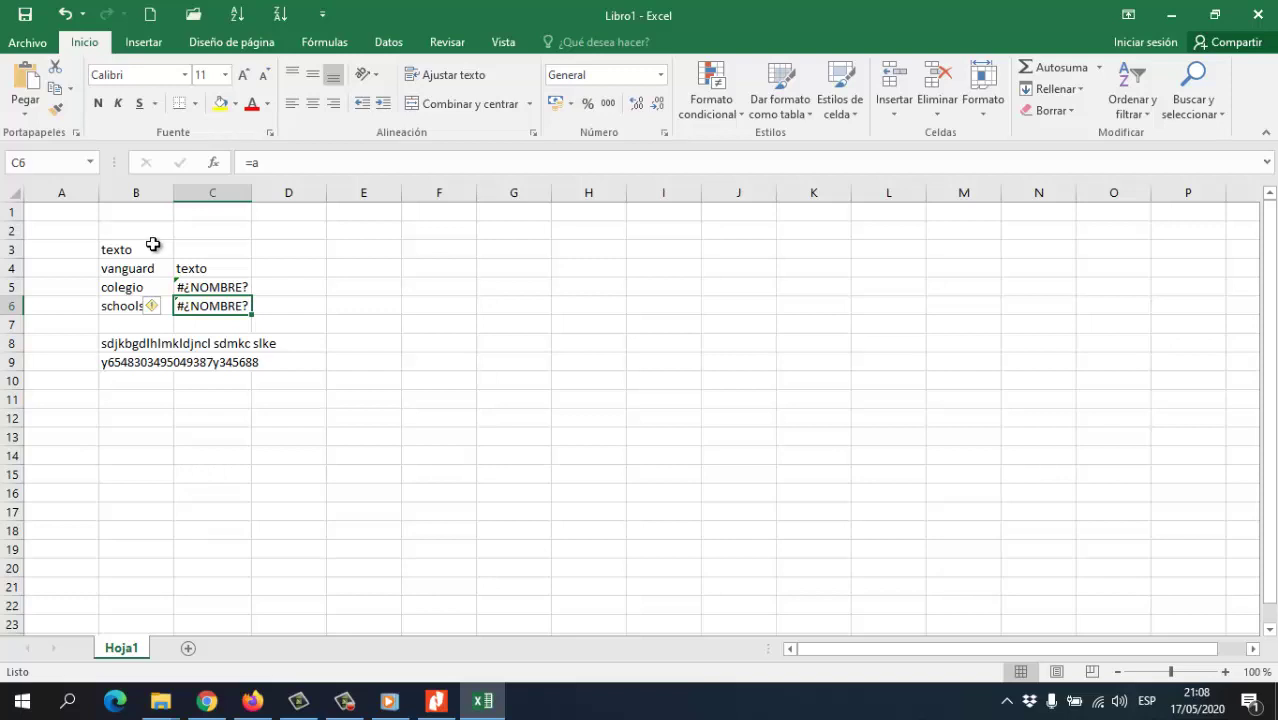
# Enter the number 46389 in cell B12
pyautogui.click(273, 359)
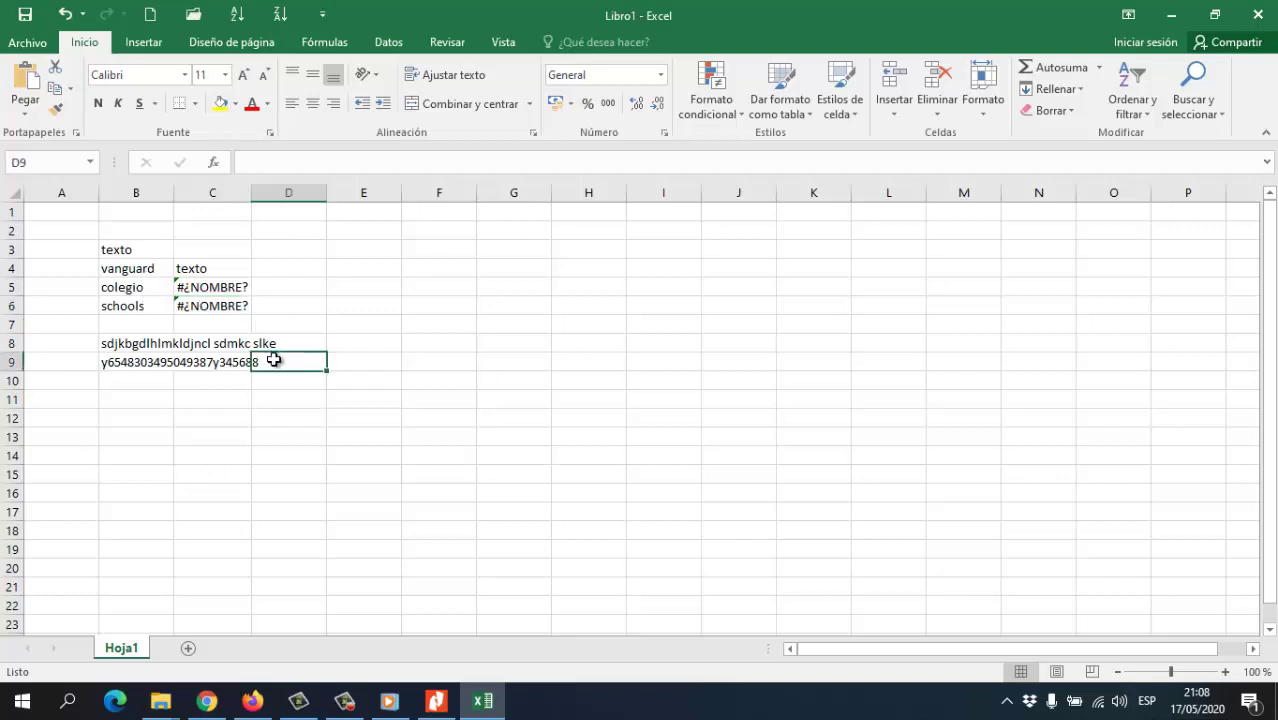
pyautogui.click(295, 335)
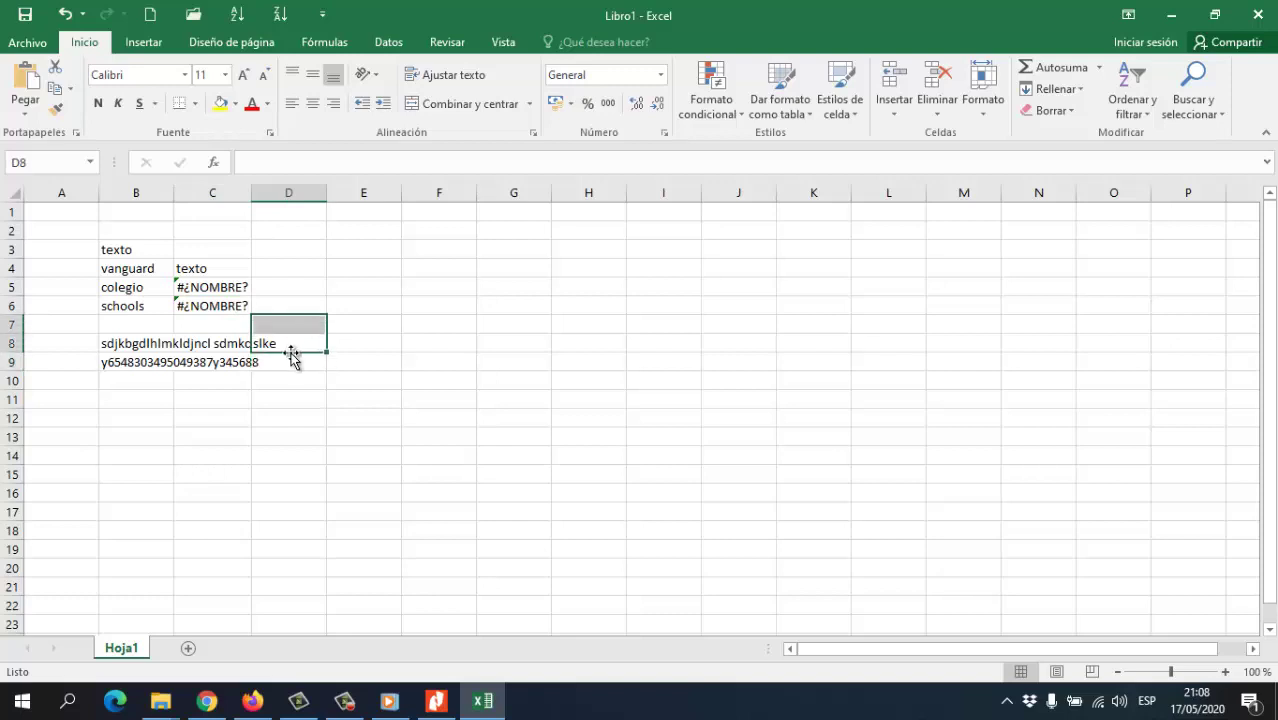
pyautogui.moveTo(218, 368); pyautogui.dragTo(163, 380)
pyautogui.click(151, 380)
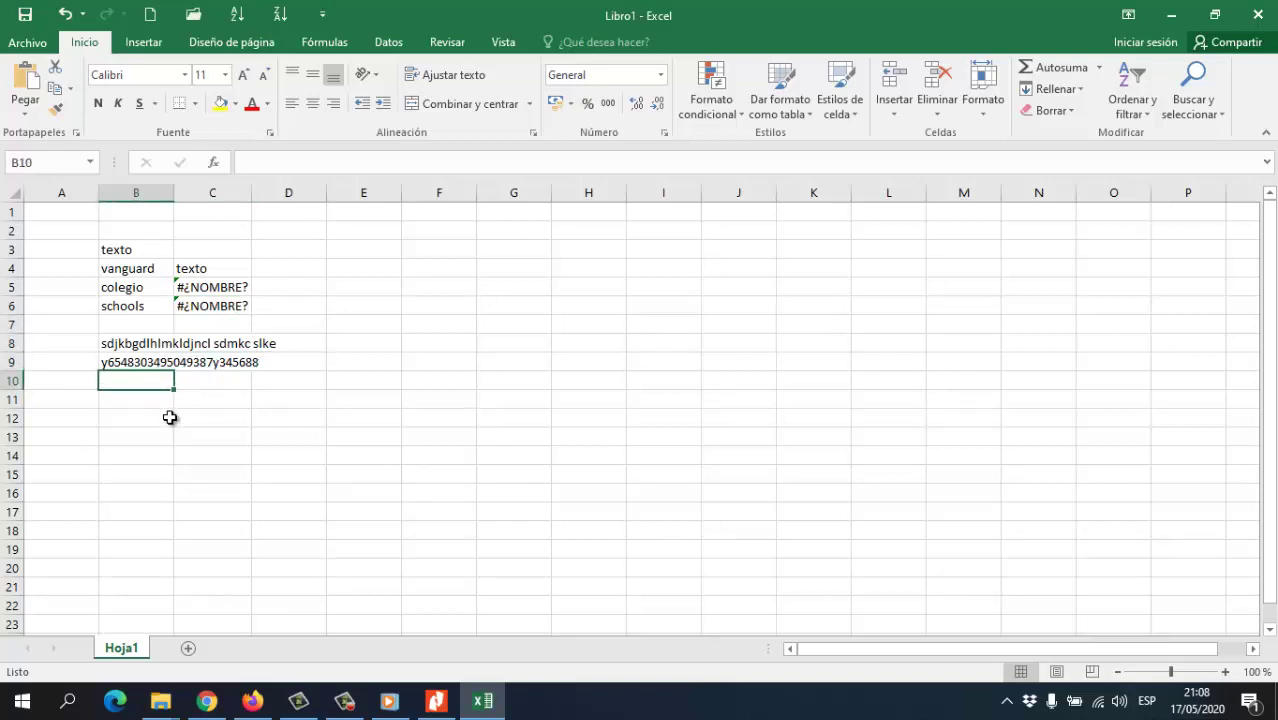
pyautogui.click(169, 418)
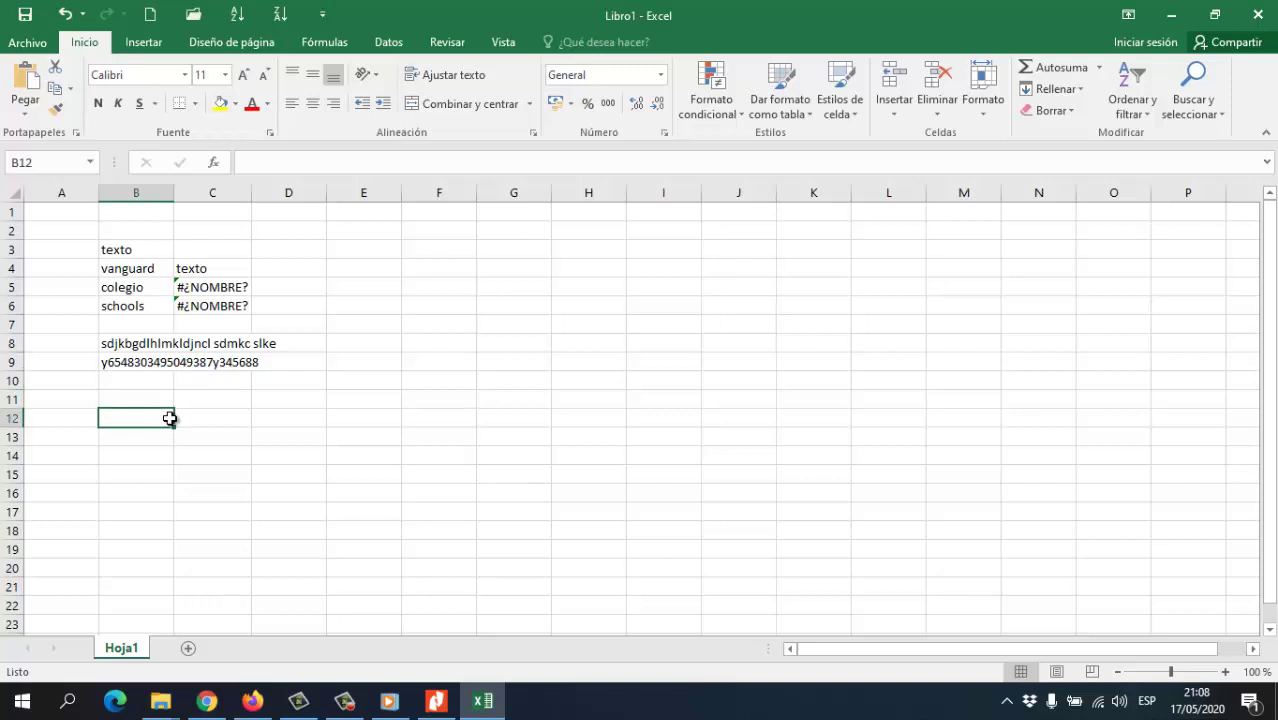
pyautogui.write('46389')
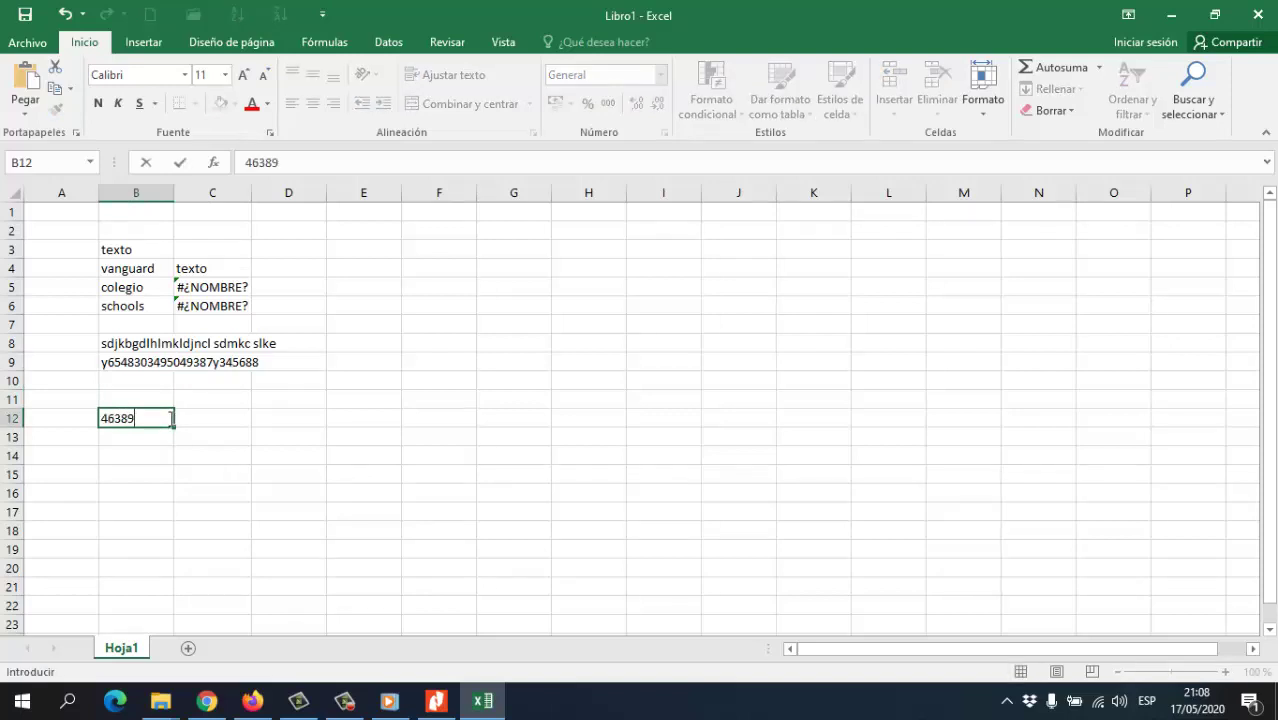
pyautogui.press('Return')
# Enter the signed number "+453433" in cell B13 and reselect that cell
pyautogui.write('+453433')
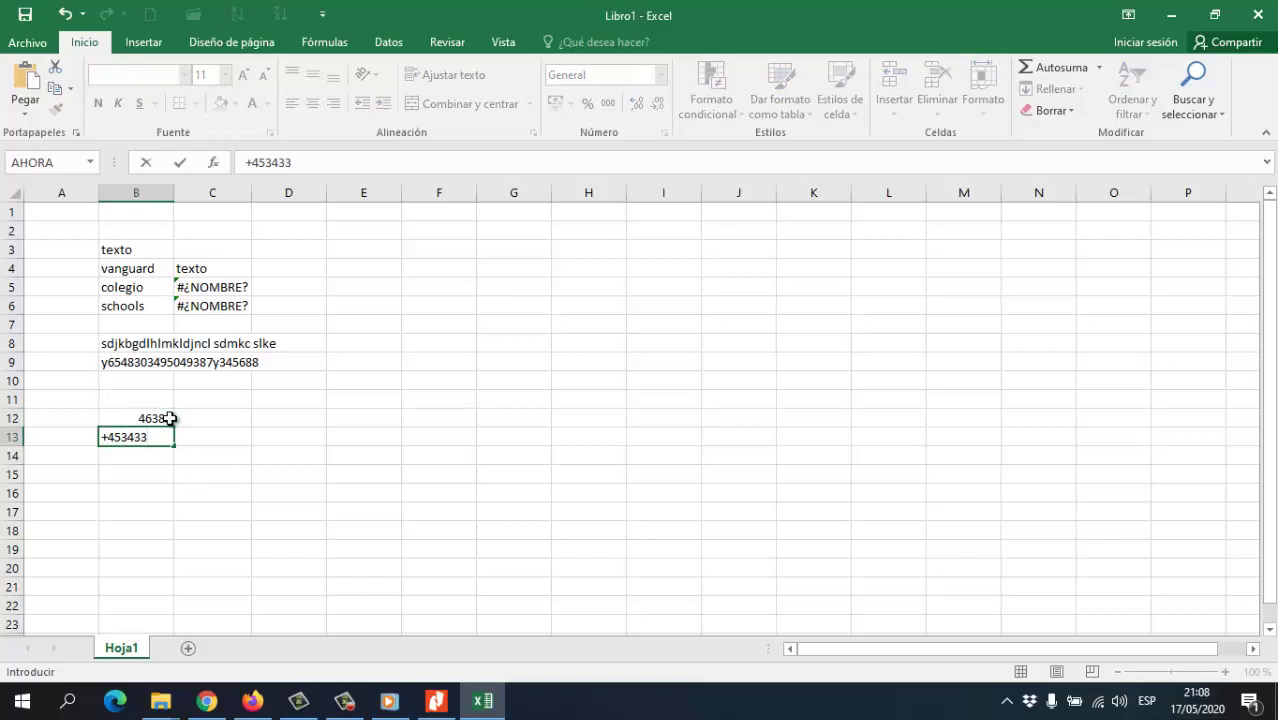
pyautogui.press('Return')
pyautogui.press('Up')
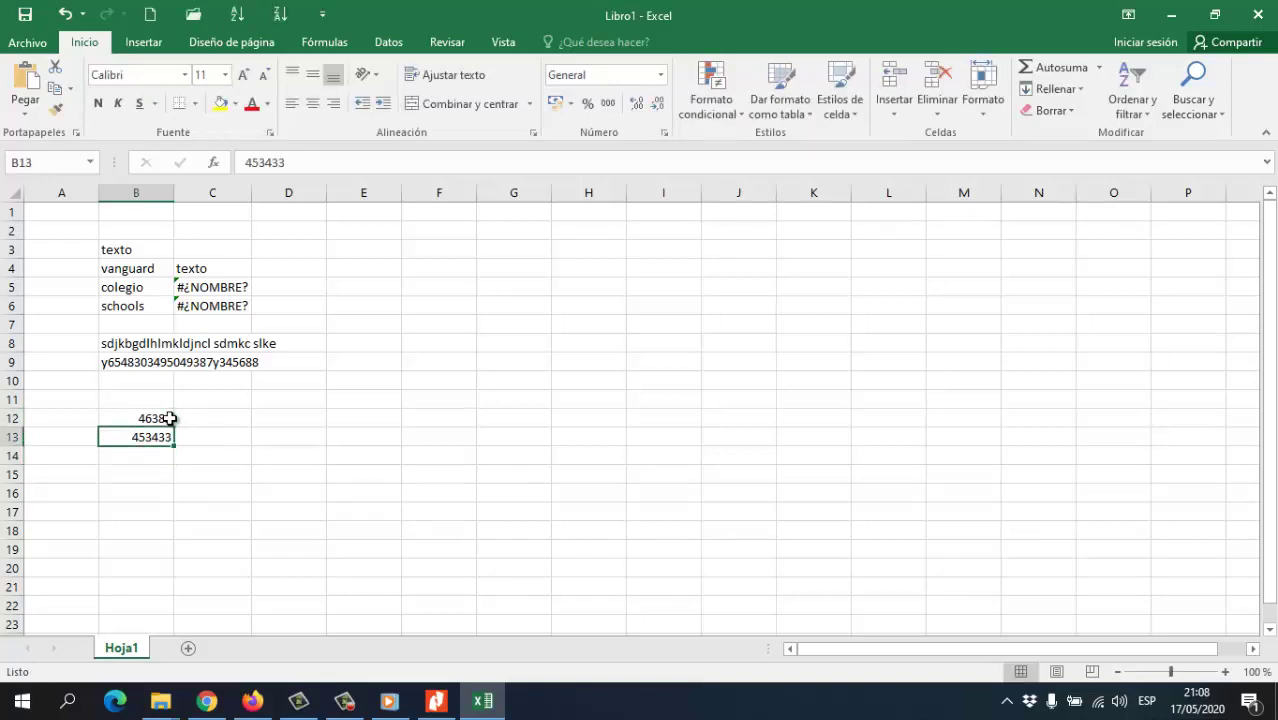
# Replace the content of cell B13 with "+-453" and reselect the cell
pyautogui.write('+')
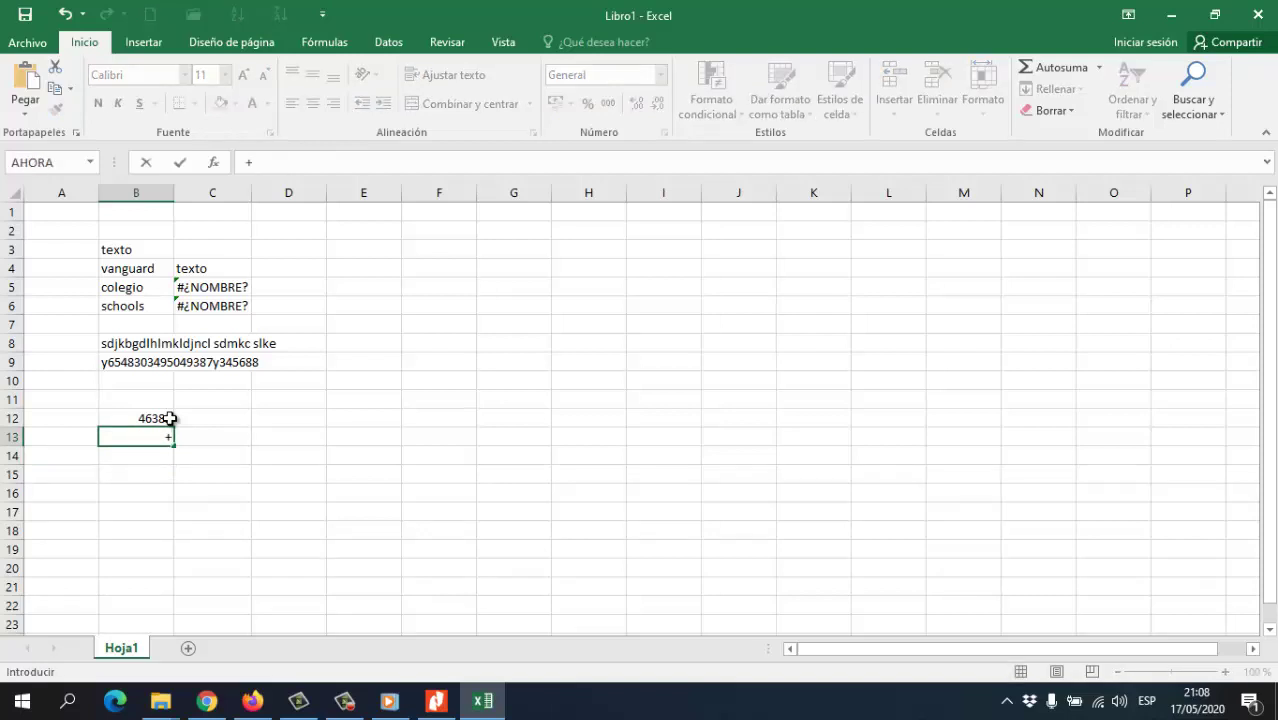
pyautogui.write('-453')
pyautogui.hotkey('ctrl', 'Return')
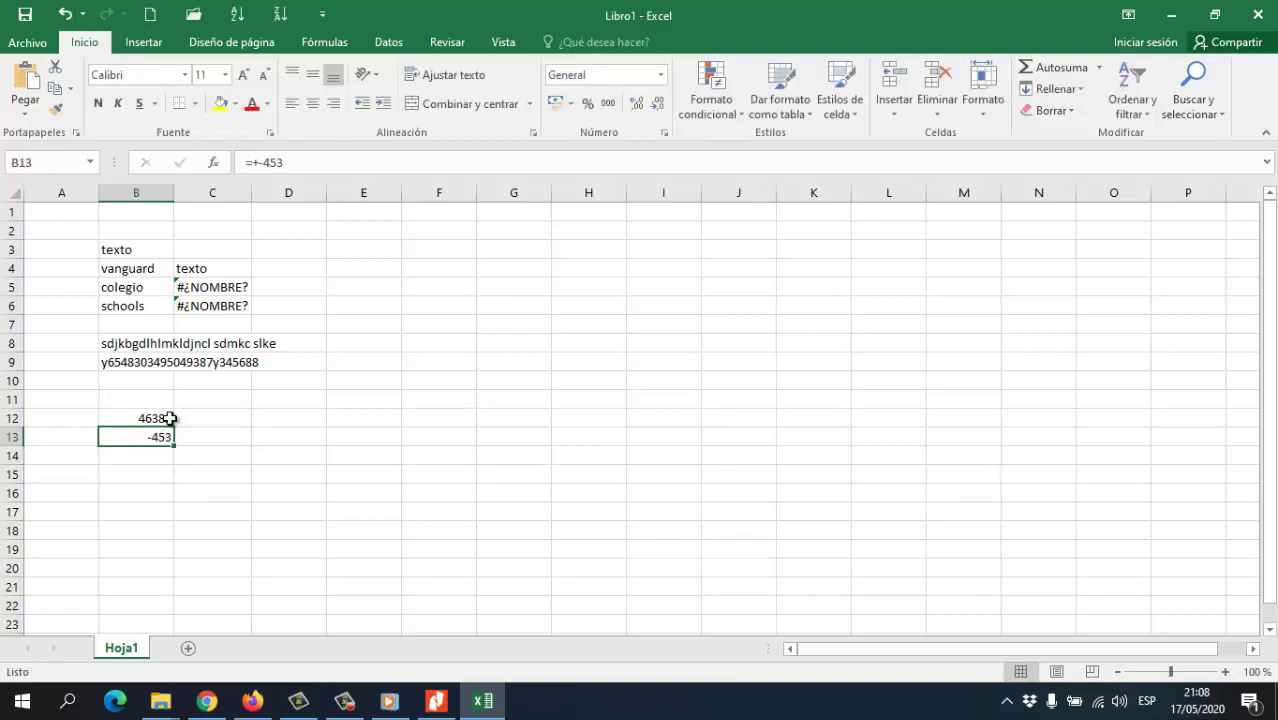
pyautogui.press('Return')
pyautogui.press('Up')
pyautogui.press('F2')
pyautogui.press('Escape')
# Try to enter "-.++r" in cell B13, read the formula error message, dismiss it and cancel the entry
pyautogui.write('-')
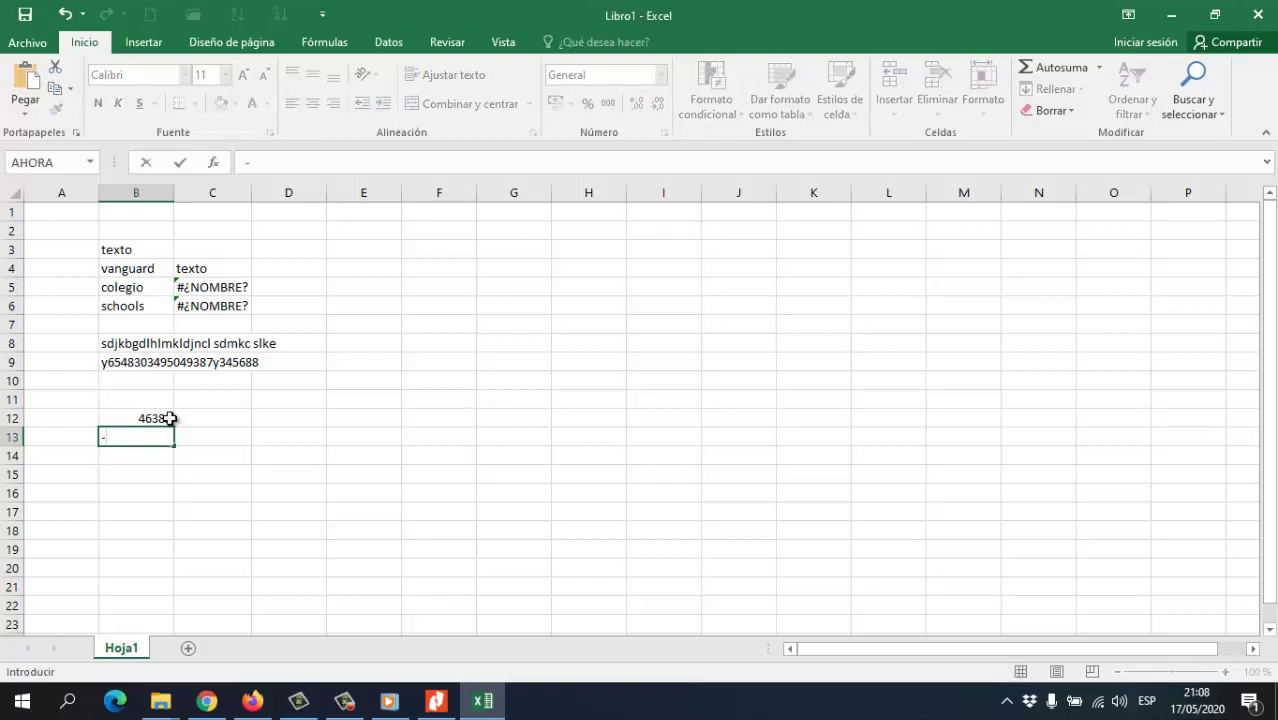
pyautogui.write('.++r')
pyautogui.press('Return')
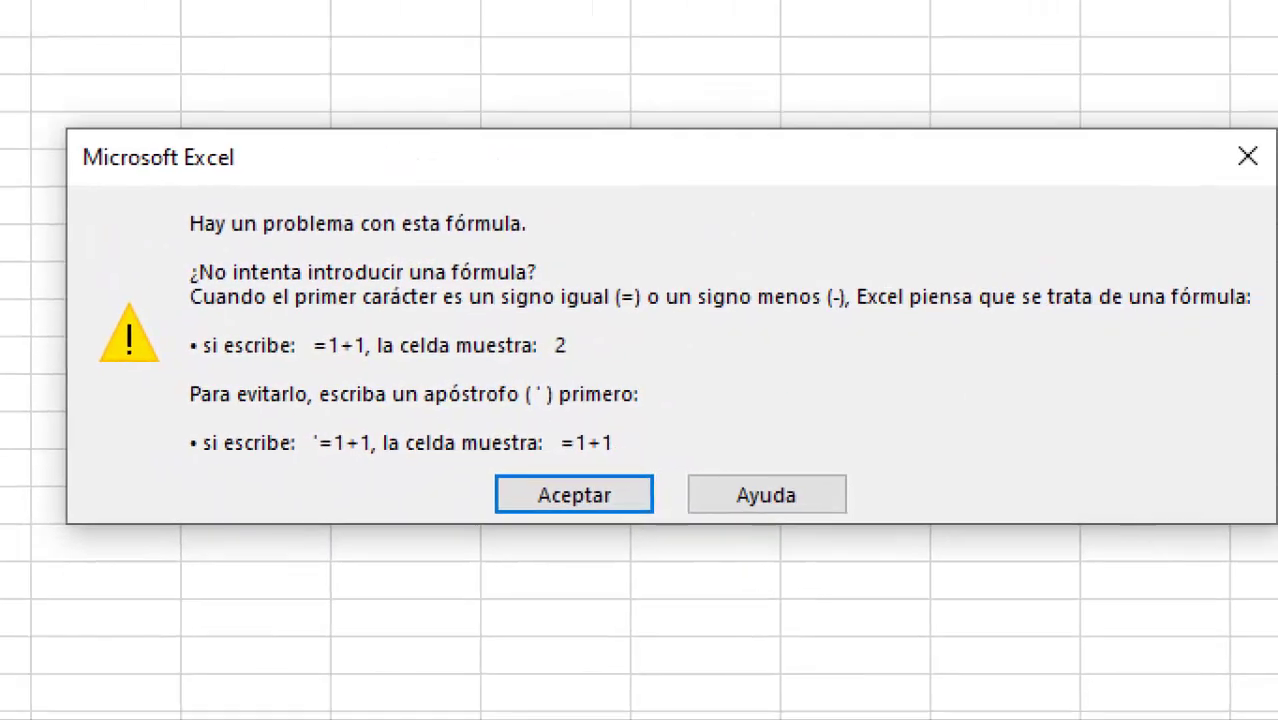
pyautogui.moveTo(600, 318); pyautogui.dragTo(673, 442)
pyautogui.moveTo(814, 302); pyautogui.dragTo(832, 406)
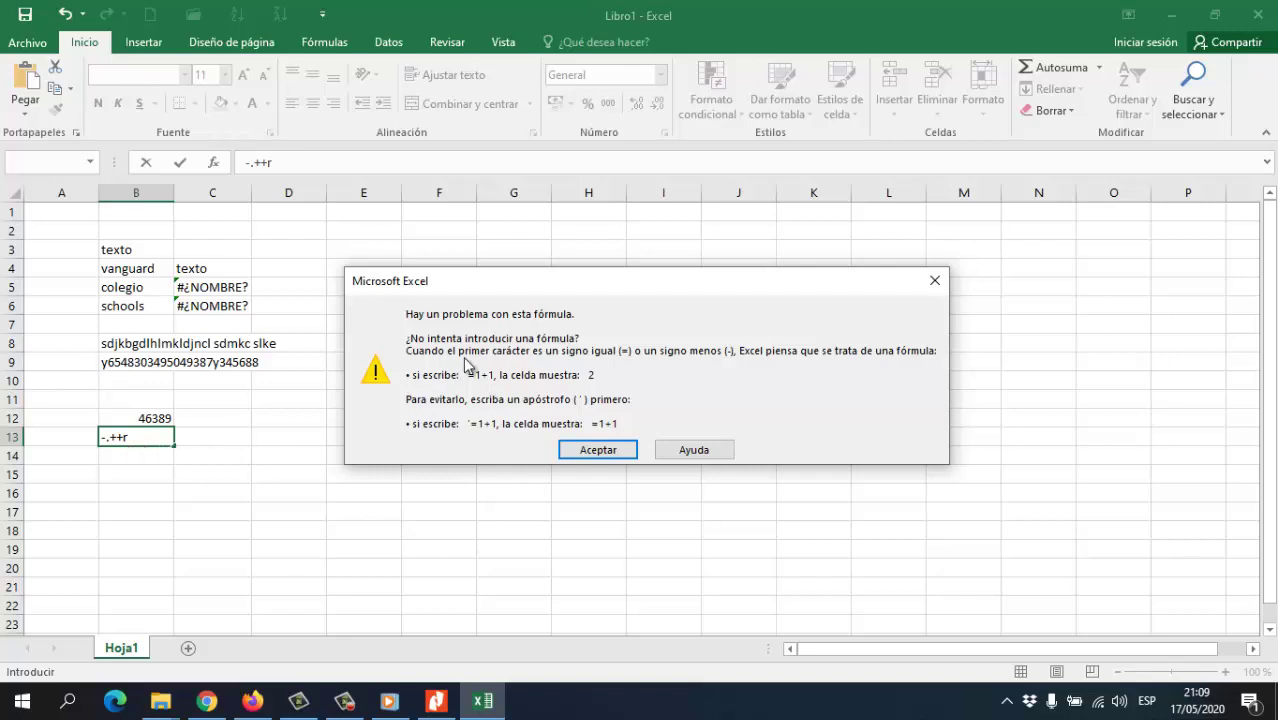
pyautogui.click(605, 452)
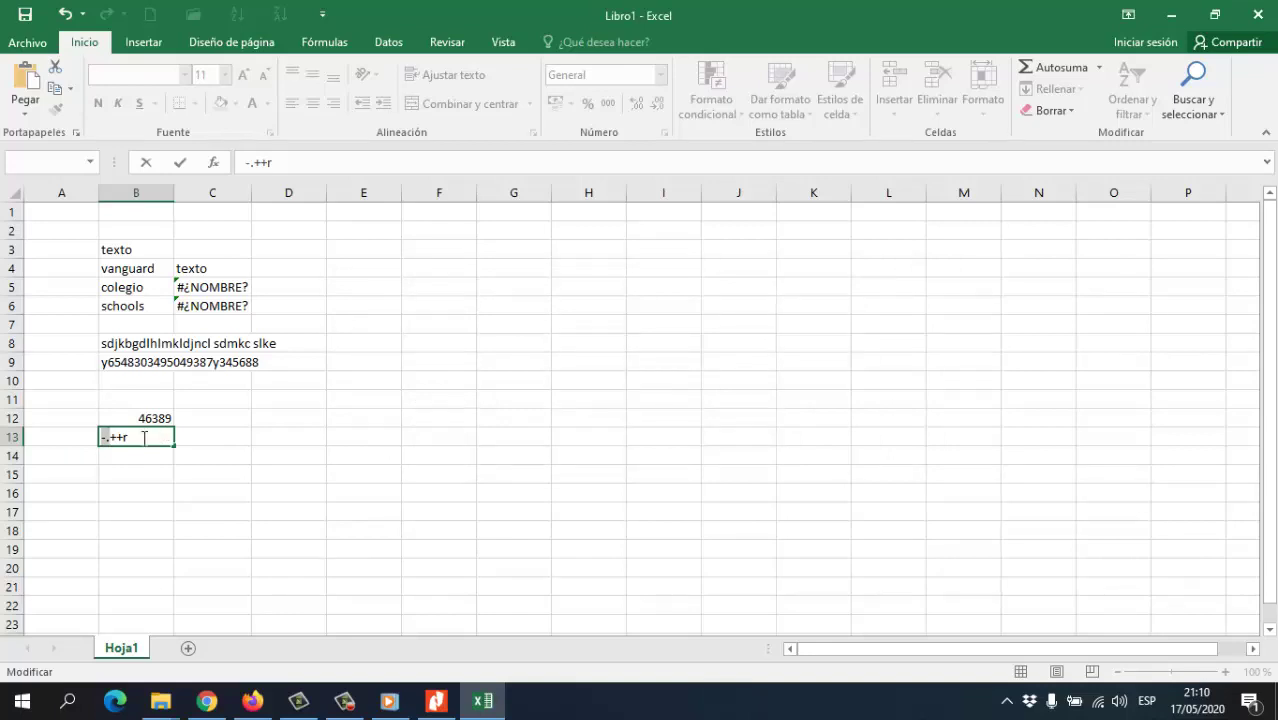
pyautogui.press('Right')
pyautogui.press('Escape')
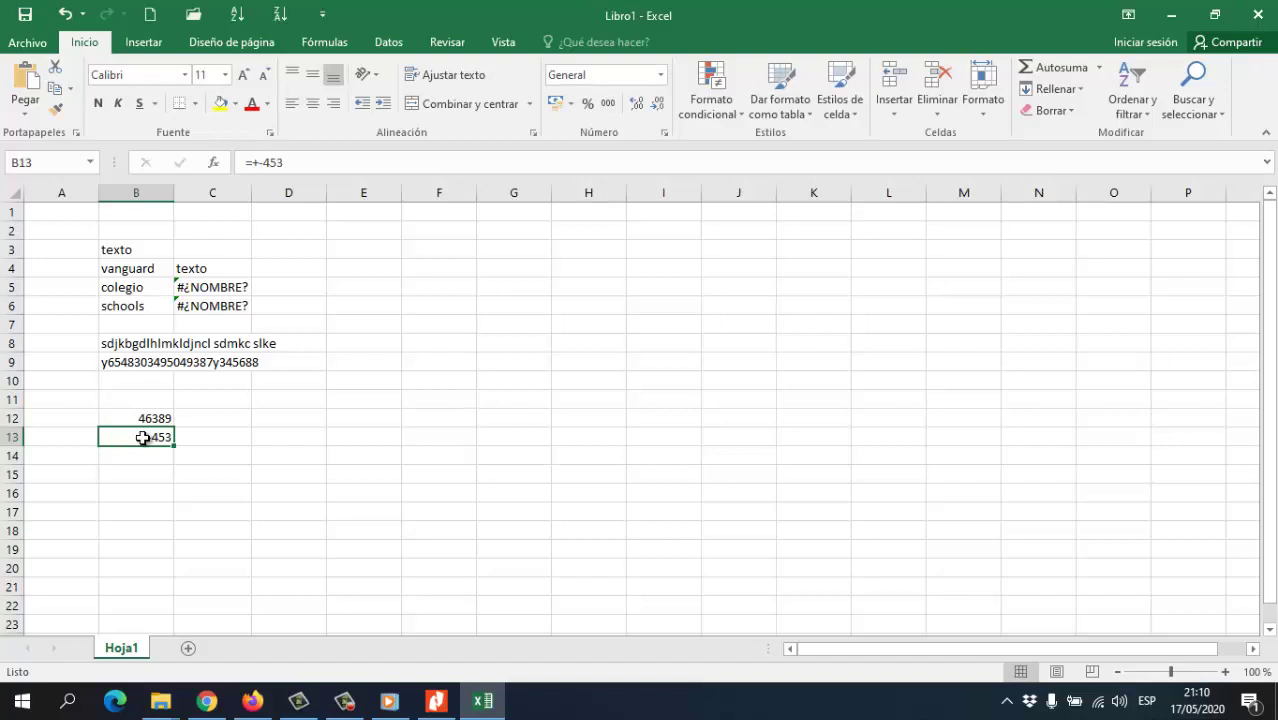
# Enter the text "?564" in cell D12 and reselect that cell
pyautogui.click(297, 413)
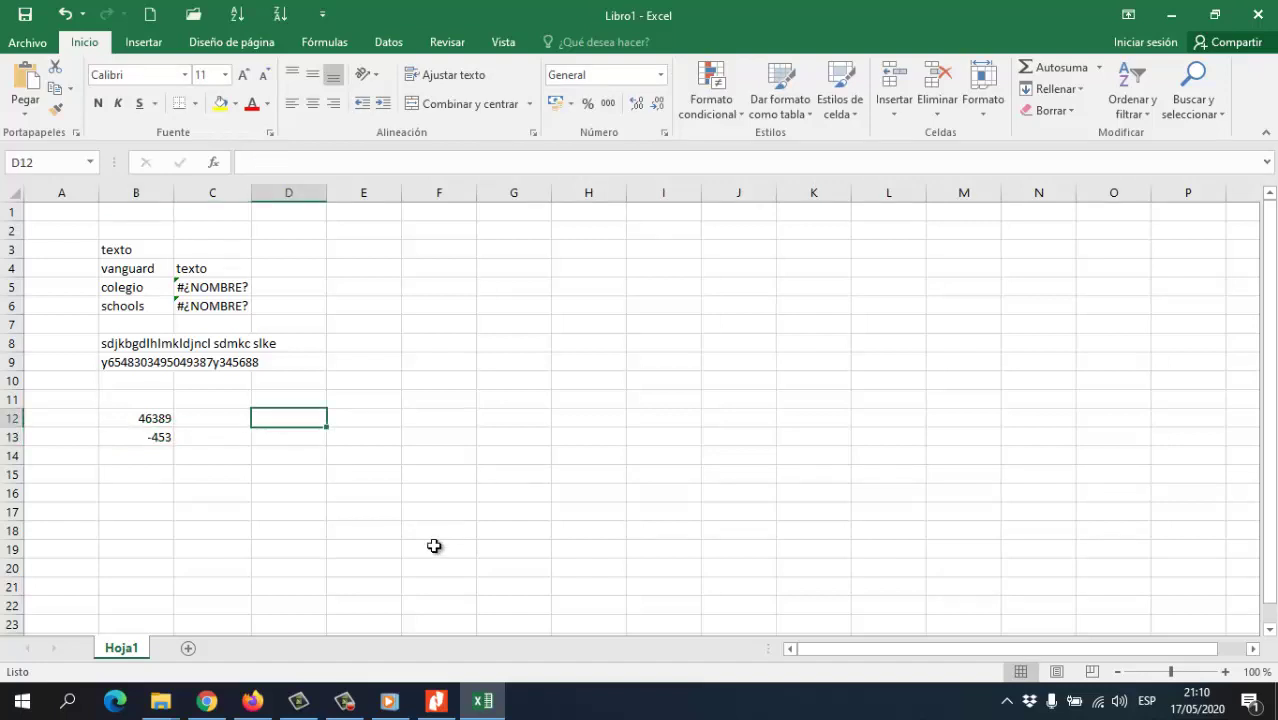
pyautogui.write('?564')
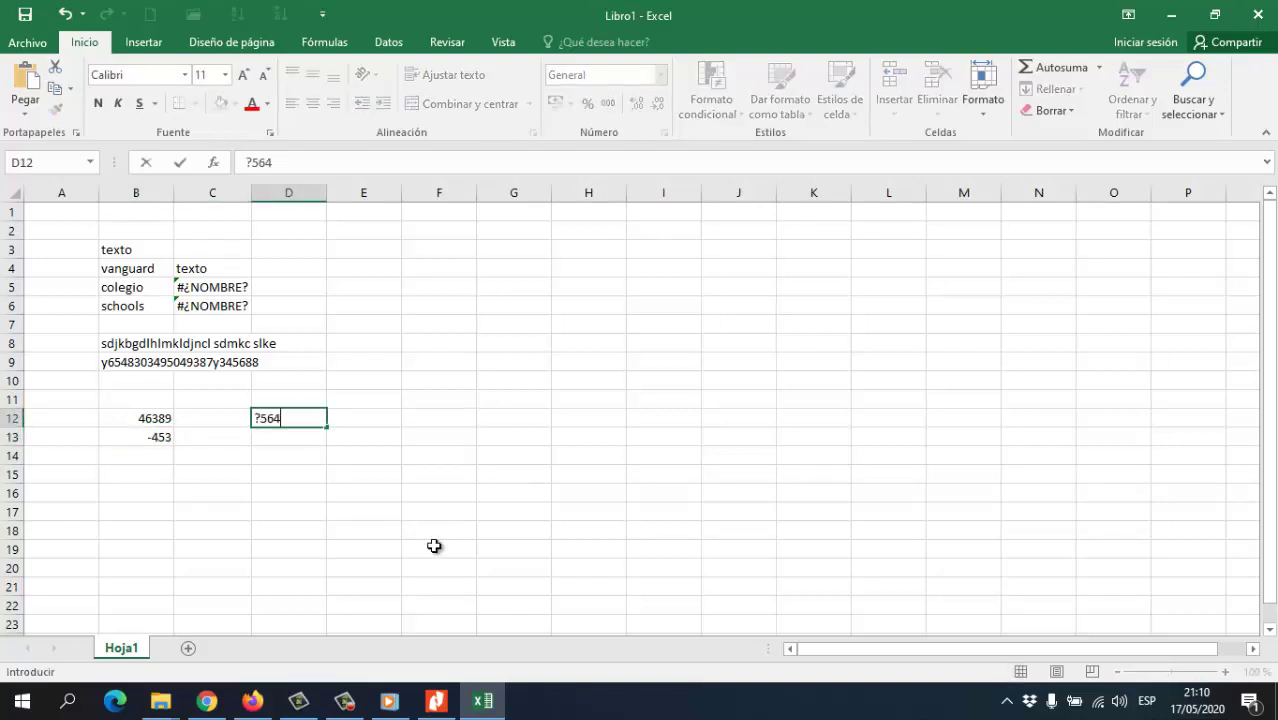
pyautogui.press('Return')
pyautogui.press('Up')
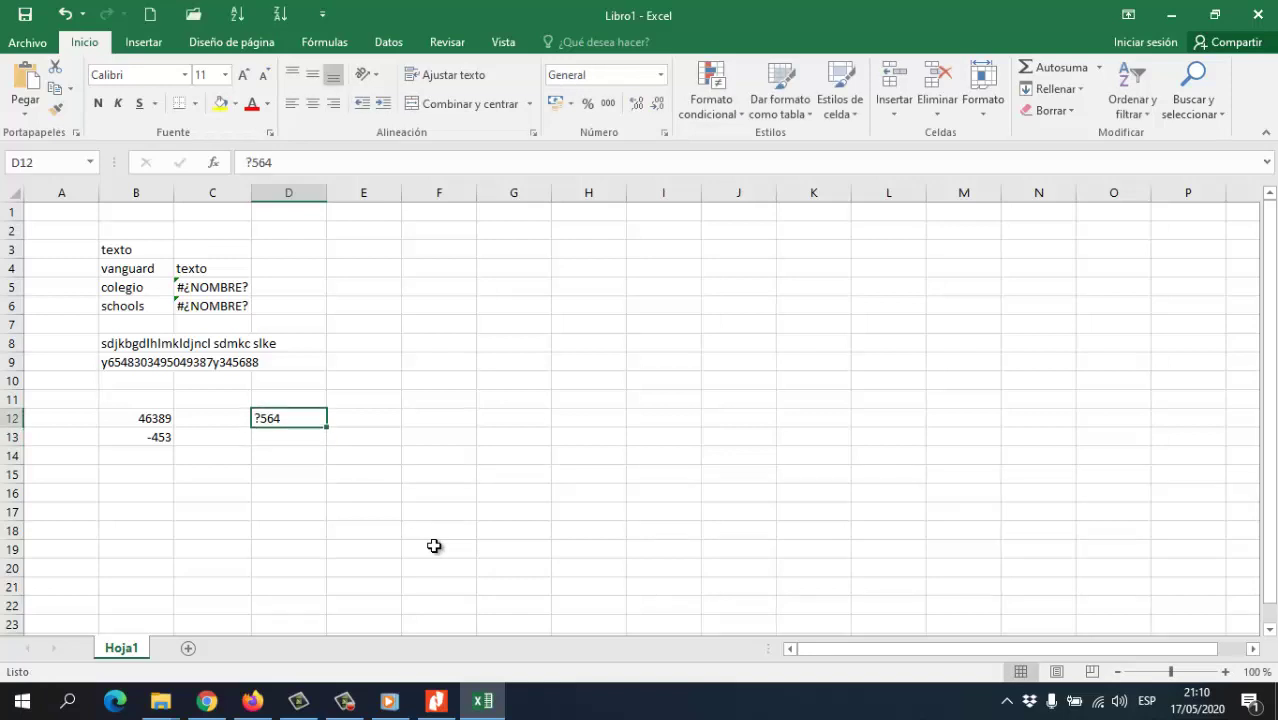
# Replace the content of cell D12 with "*][" and enter "*][_" in cell D13
pyautogui.write('*][')
pyautogui.press('Return')
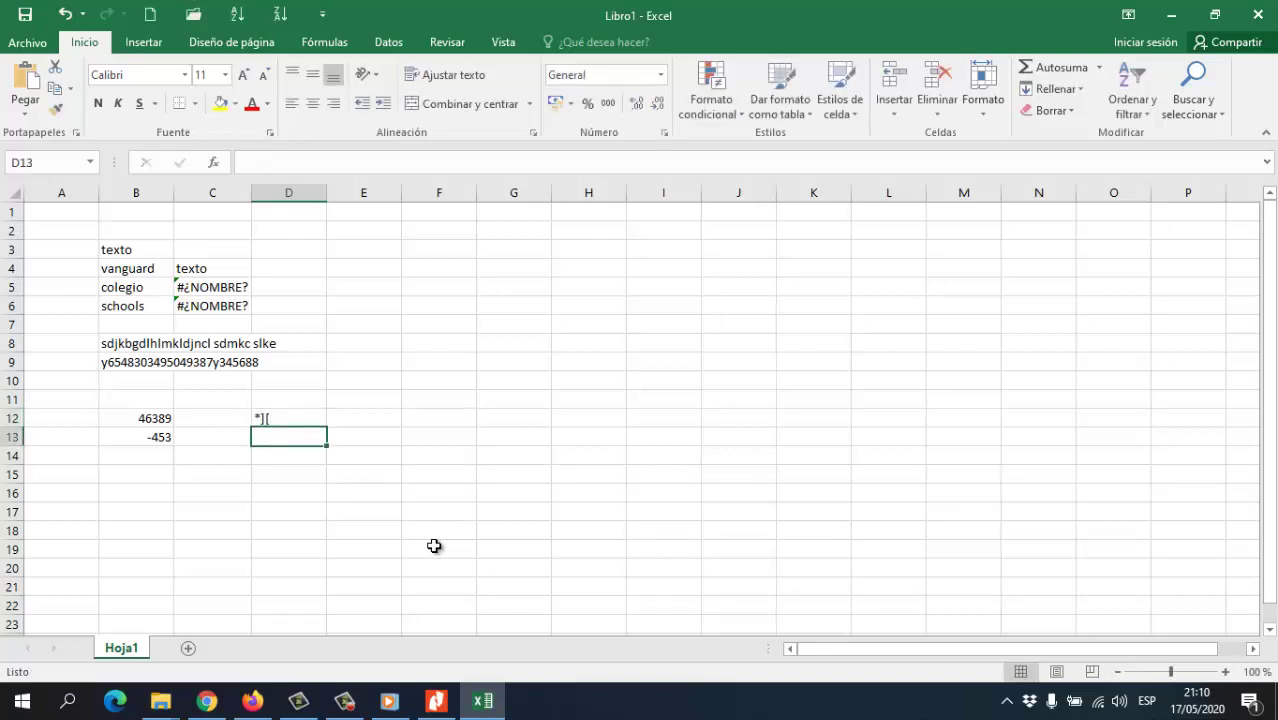
pyautogui.write('*][_')
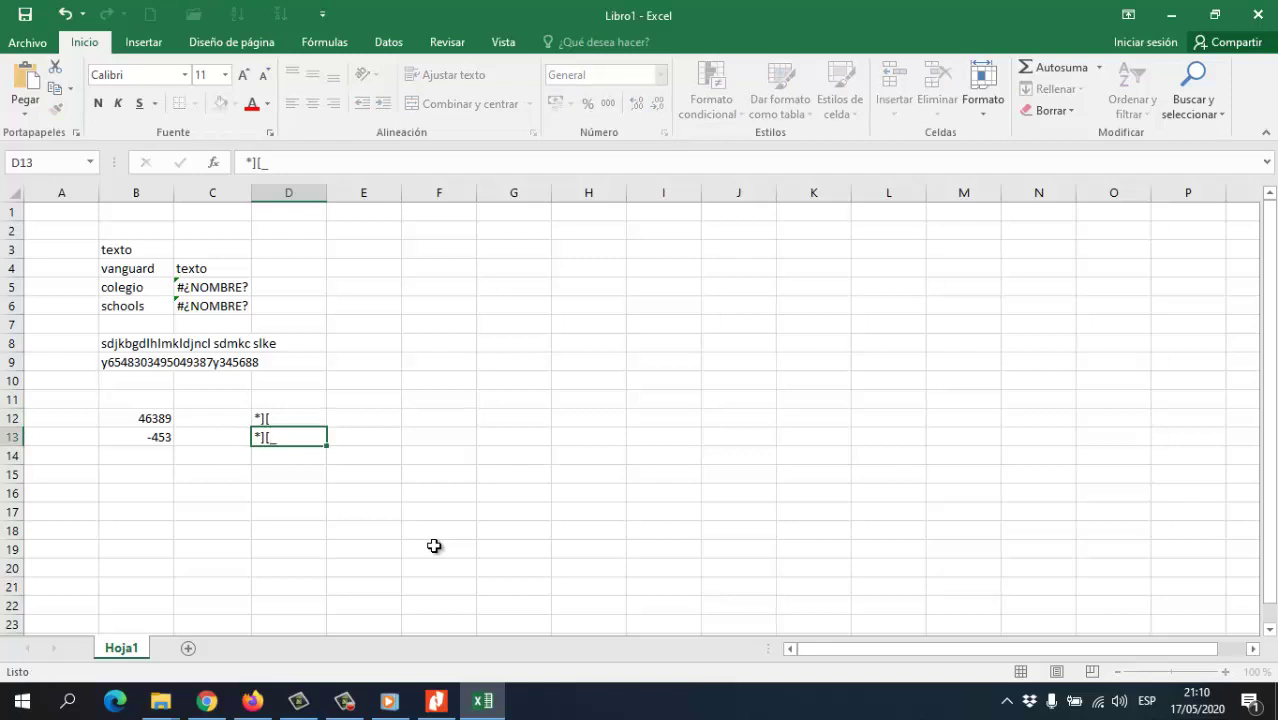
pyautogui.press('Return')
pyautogui.press('Return')
pyautogui.press('Left')
pyautogui.press('Left')
pyautogui.press('Right')
pyautogui.press('Up')
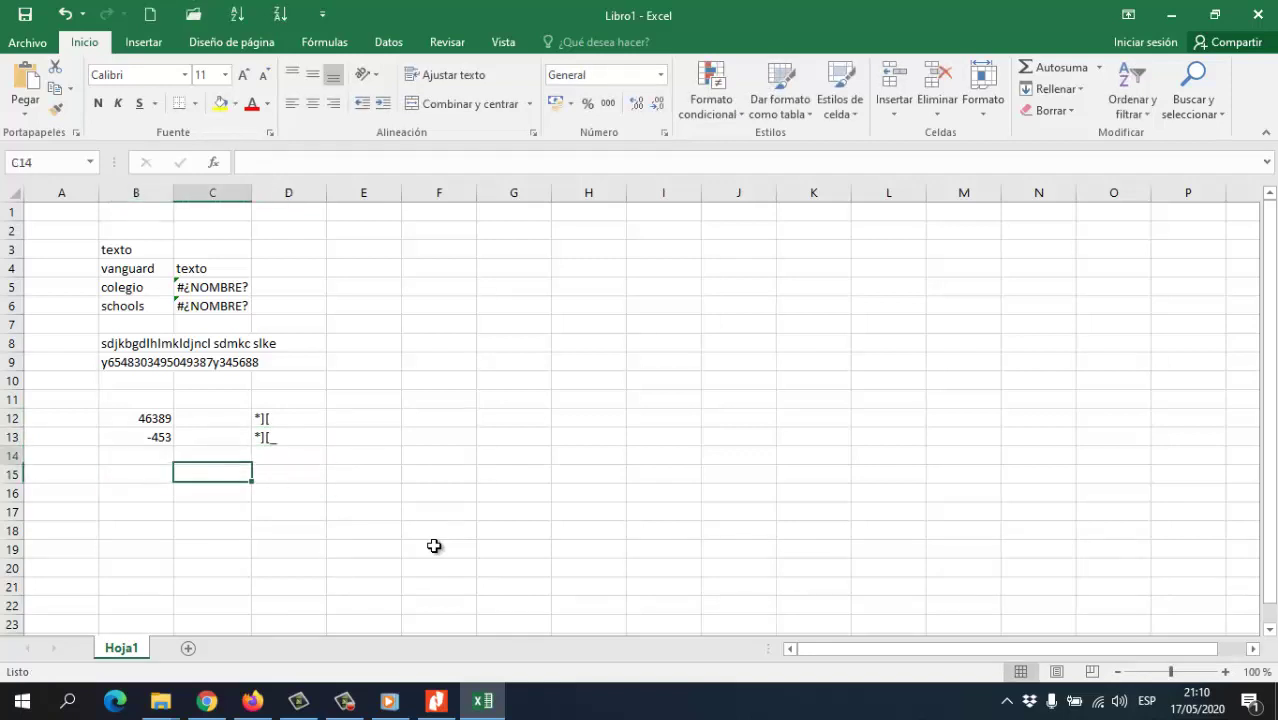
pyautogui.press('Down')
pyautogui.press('Up')
pyautogui.press('Down')
pyautogui.press('Up')
pyautogui.press('Right')
pyautogui.press('Down')
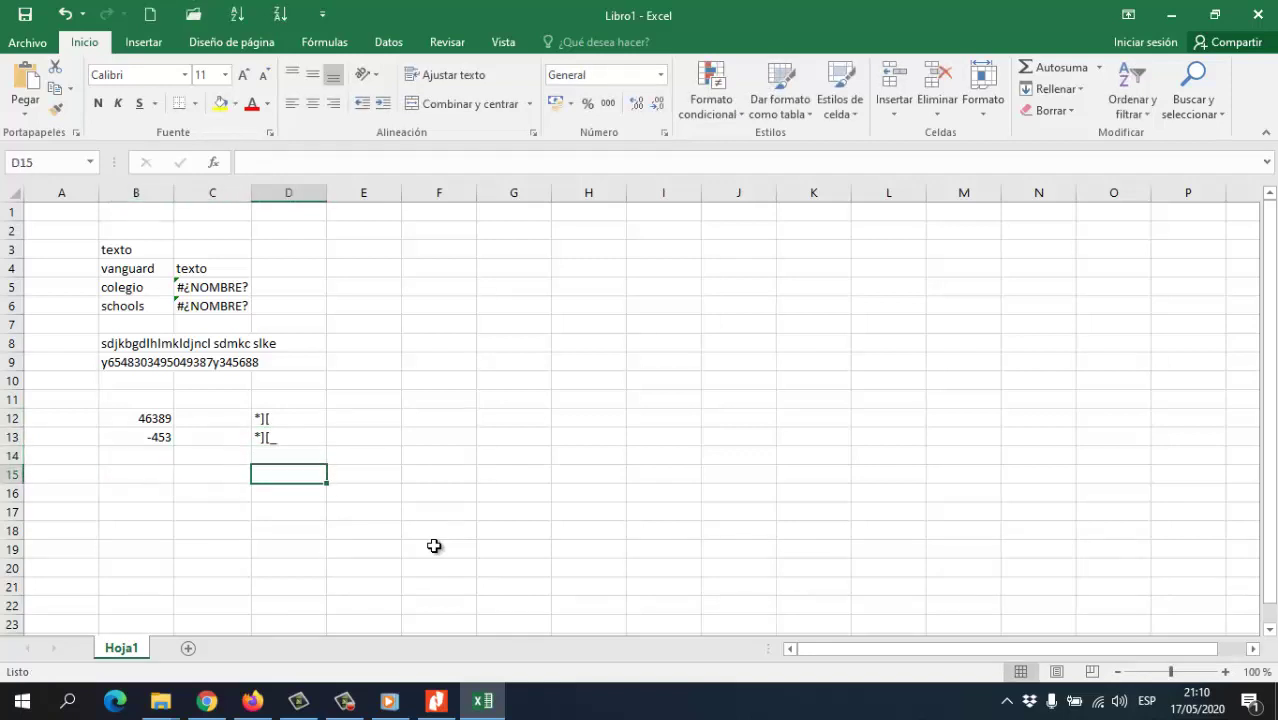
# Enter "45%" in cell C14, "#" in cell C15 and a double quotation mark in cell C16
pyautogui.press('Up')
pyautogui.press('Up')
pyautogui.press('Down')
pyautogui.press('Left')
pyautogui.write('45%')
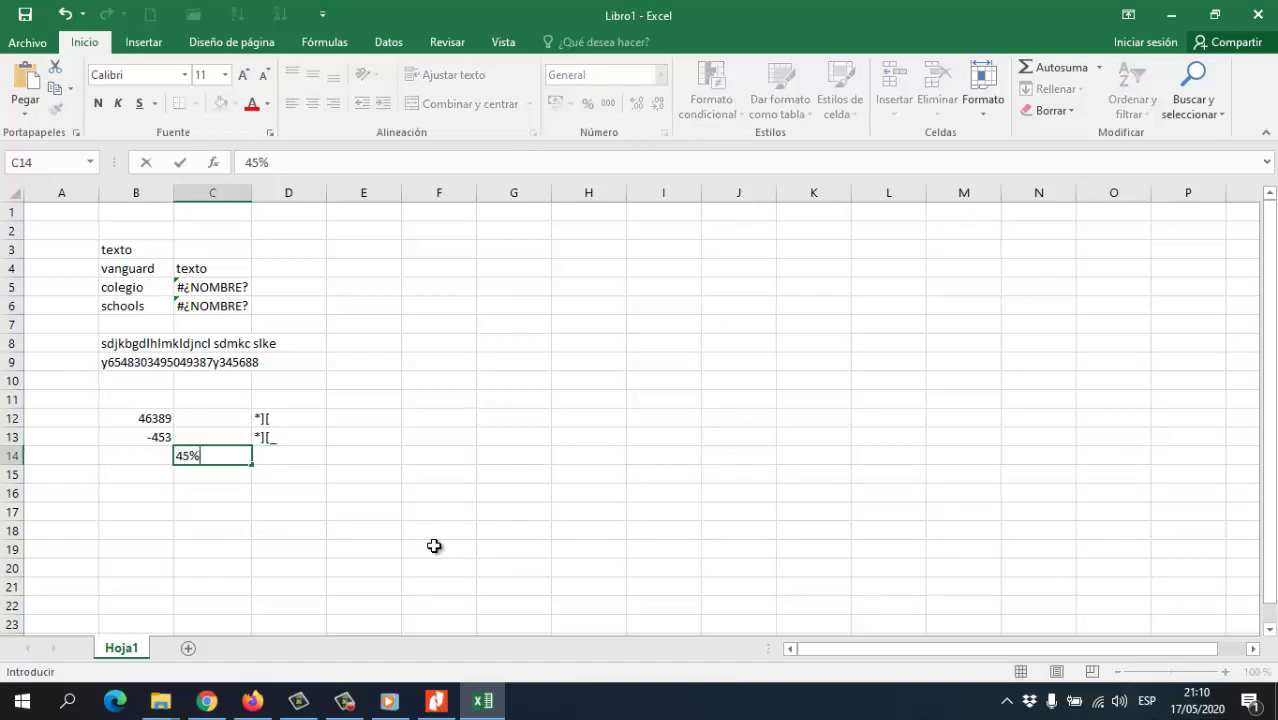
pyautogui.press('Return')
pyautogui.write('#')
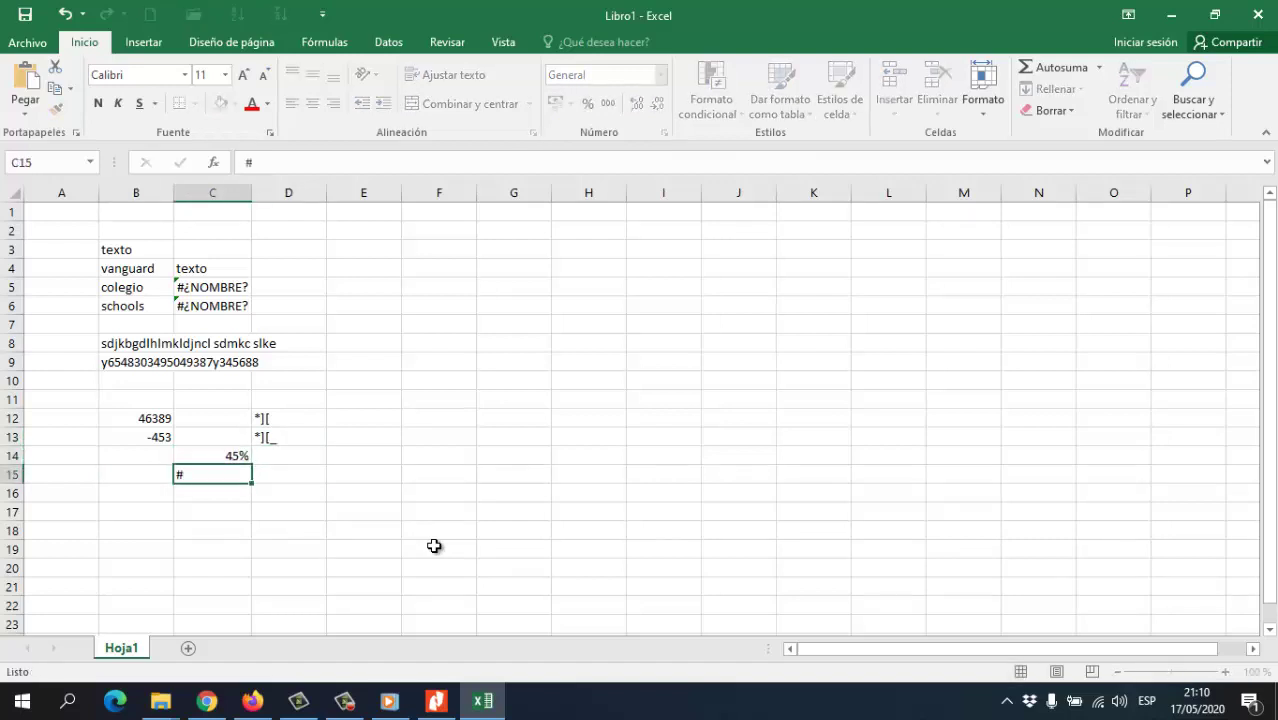
pyautogui.press('Return')
pyautogui.write('"')
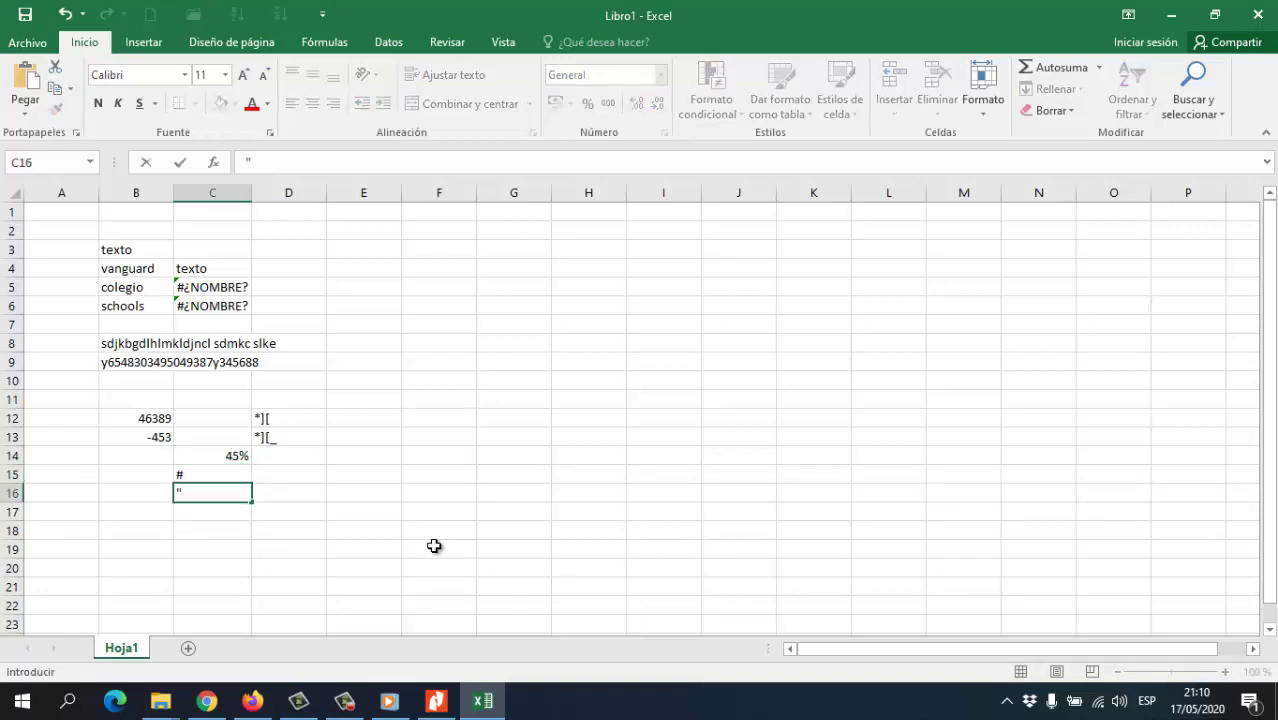
pyautogui.press('Return')
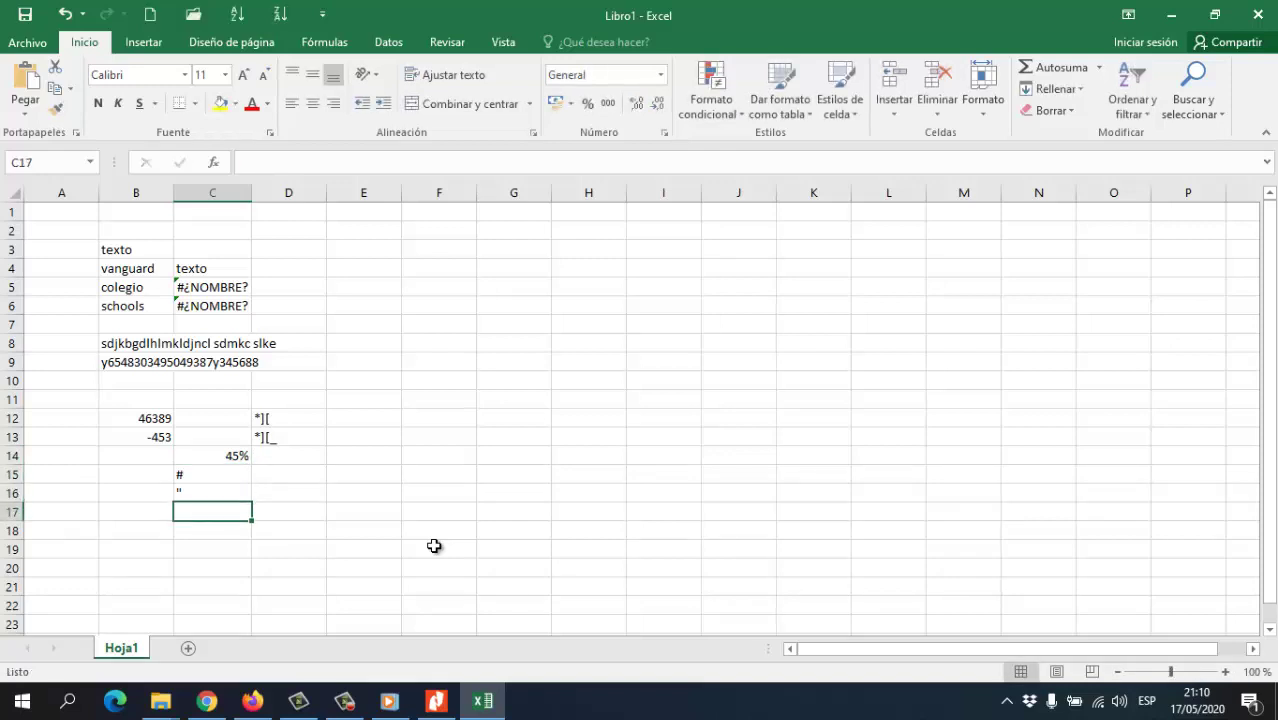
# Enter "...." in cell C17, ",." in cell C18 and "*" in cell C19
pyautogui.write('....')
pyautogui.press('Return')
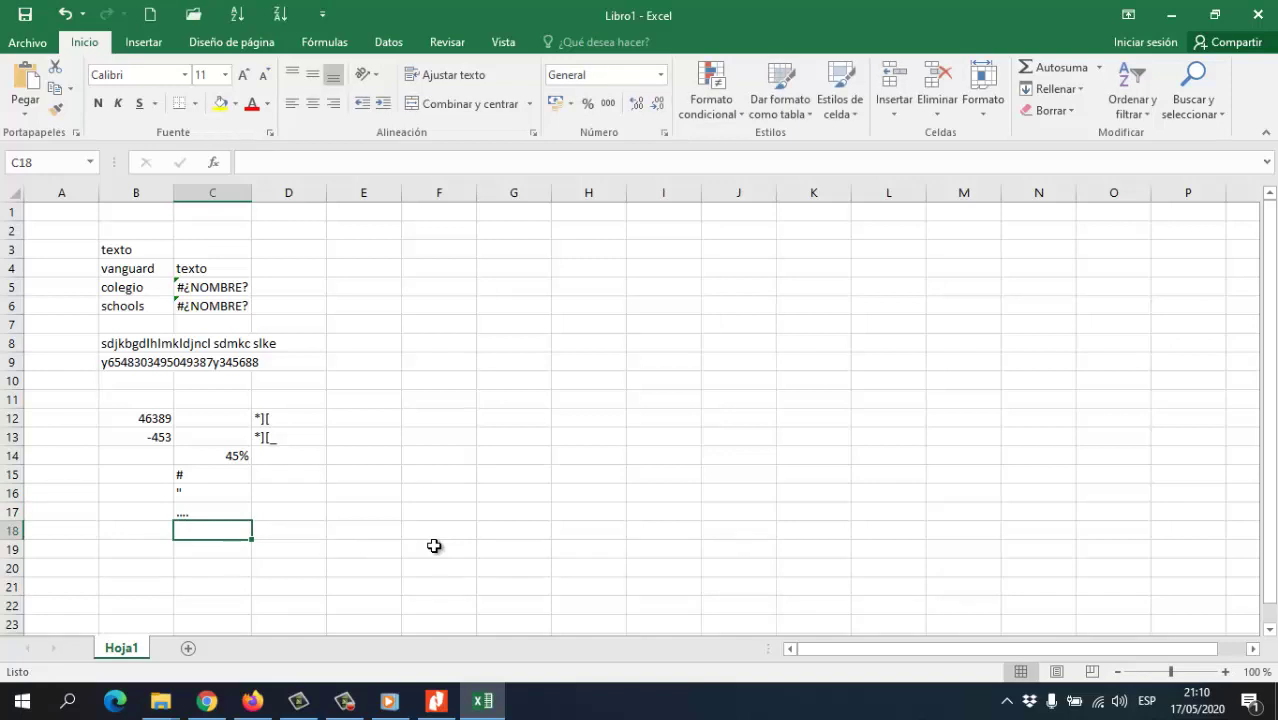
pyautogui.write(',.')
pyautogui.press('Return')
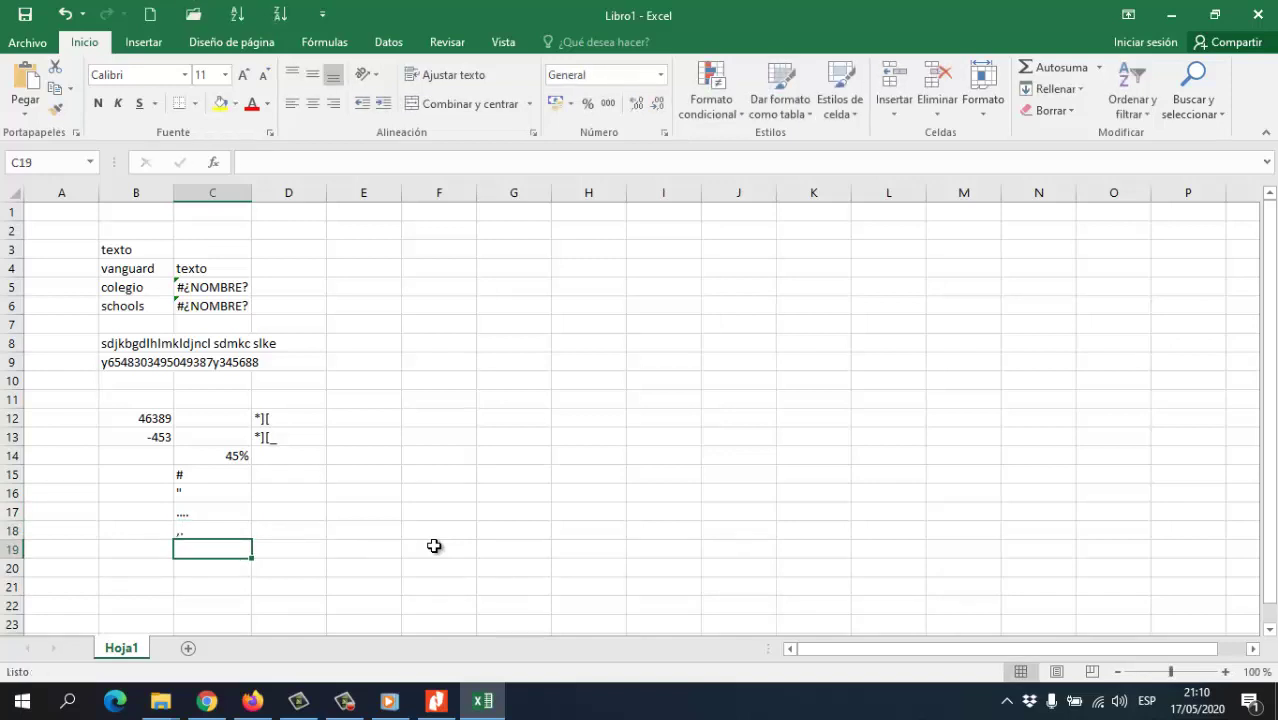
pyautogui.write('*')
pyautogui.press('Return')
pyautogui.press('Up')
pyautogui.press('Up')
pyautogui.press('Up')
pyautogui.press('Right')
pyautogui.press('Up')
pyautogui.press('Up')
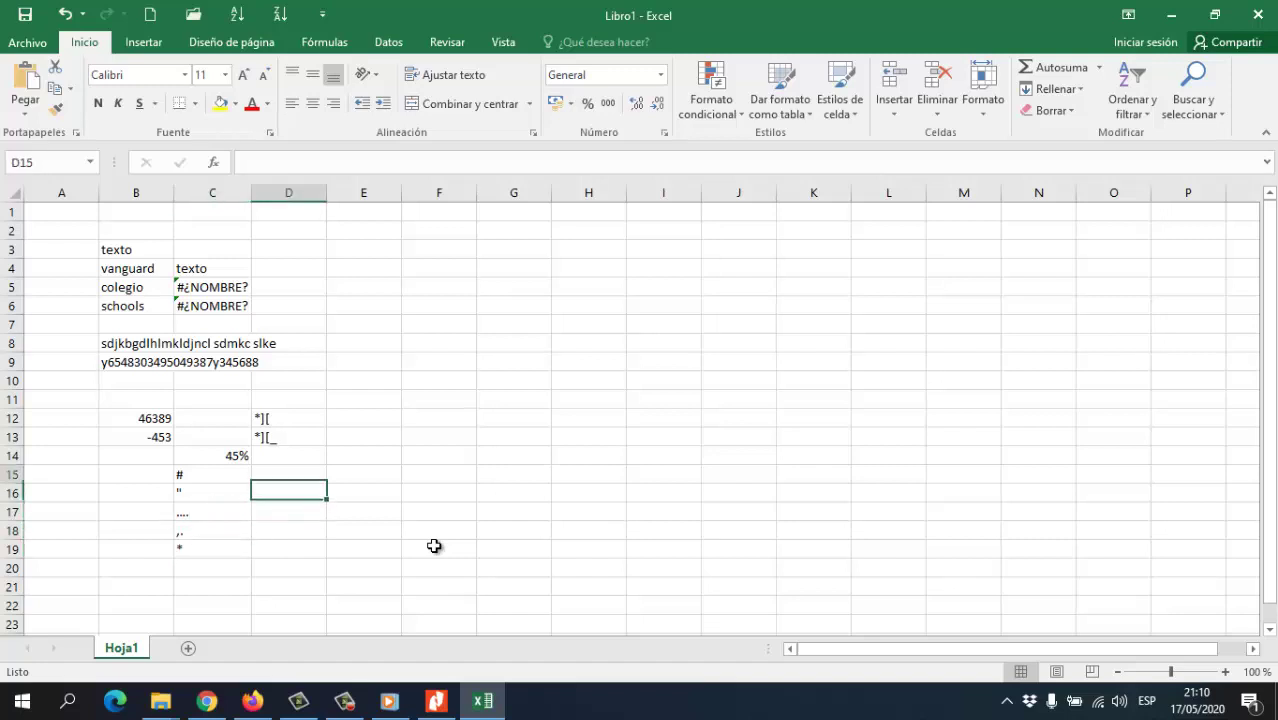
pyautogui.press('Up')
pyautogui.press('Up')
pyautogui.press('Up')
pyautogui.press('Up')
pyautogui.press('Up')
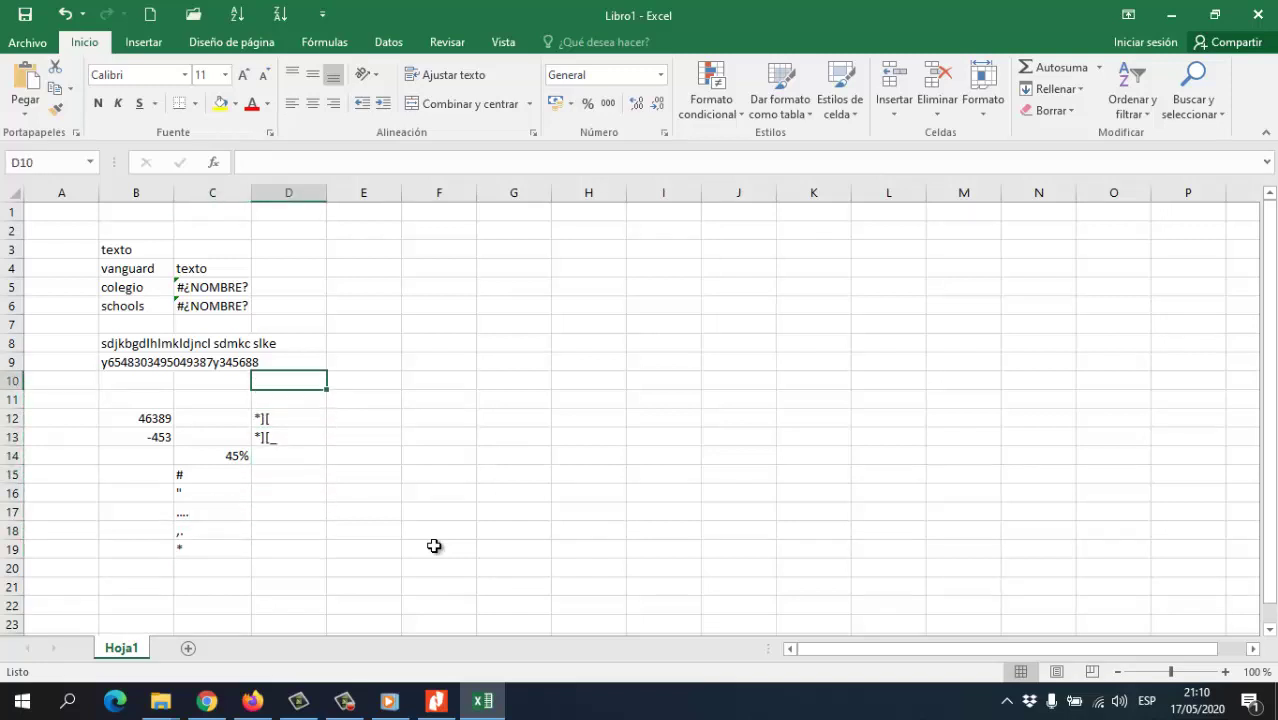
pyautogui.press('Left')
pyautogui.press('Right')
pyautogui.press('Right')
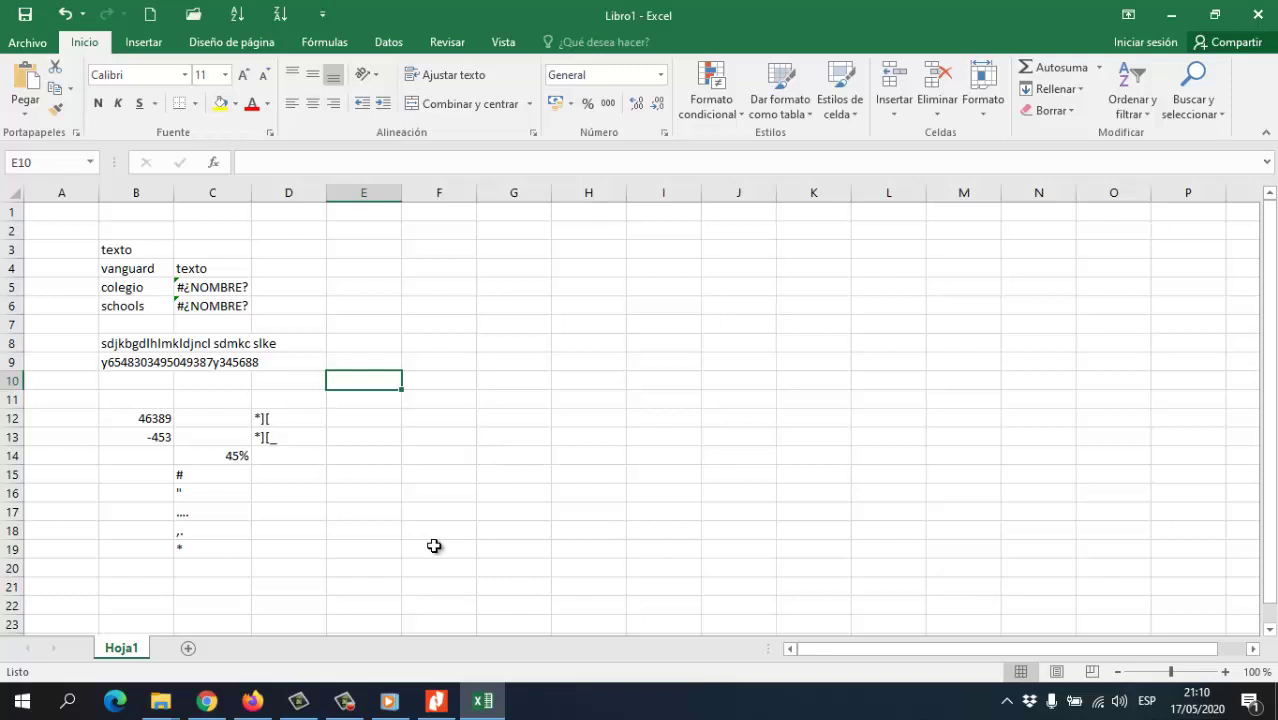
# Enter the text "hola + como estas" in cell E11
pyautogui.press('Right')
pyautogui.press('Left')
pyautogui.press('Down')
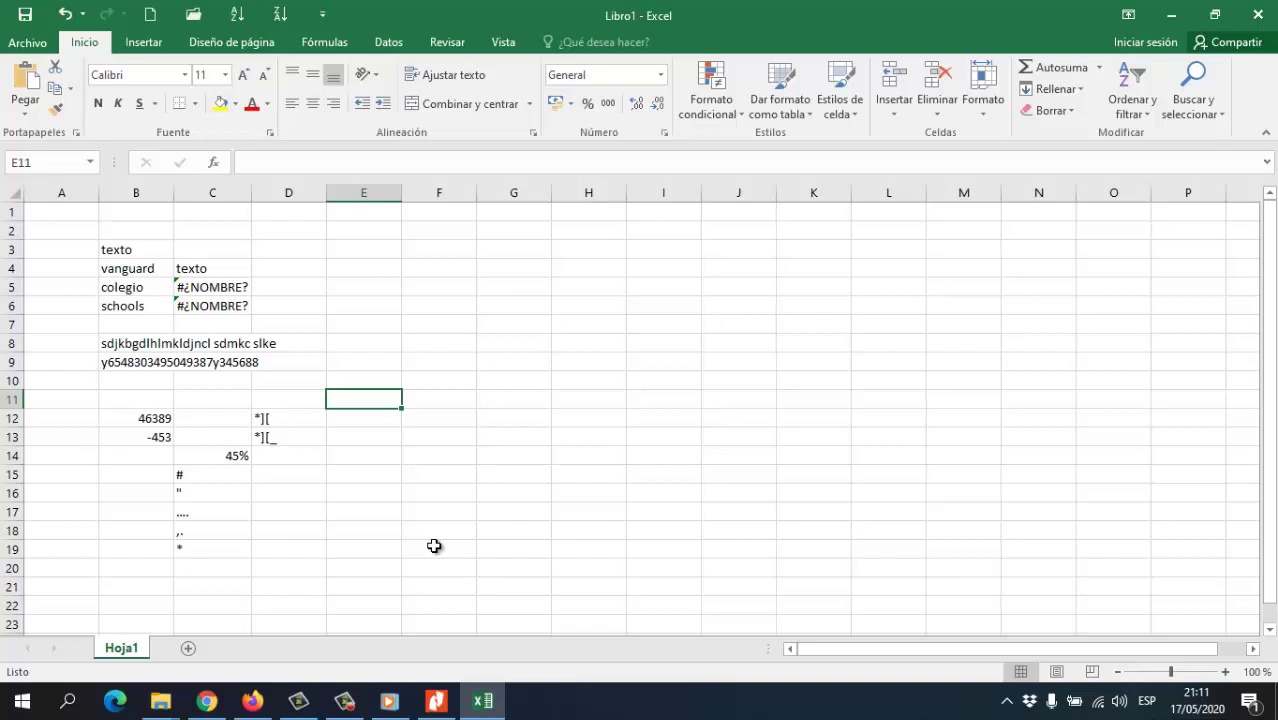
pyautogui.write('hola {')
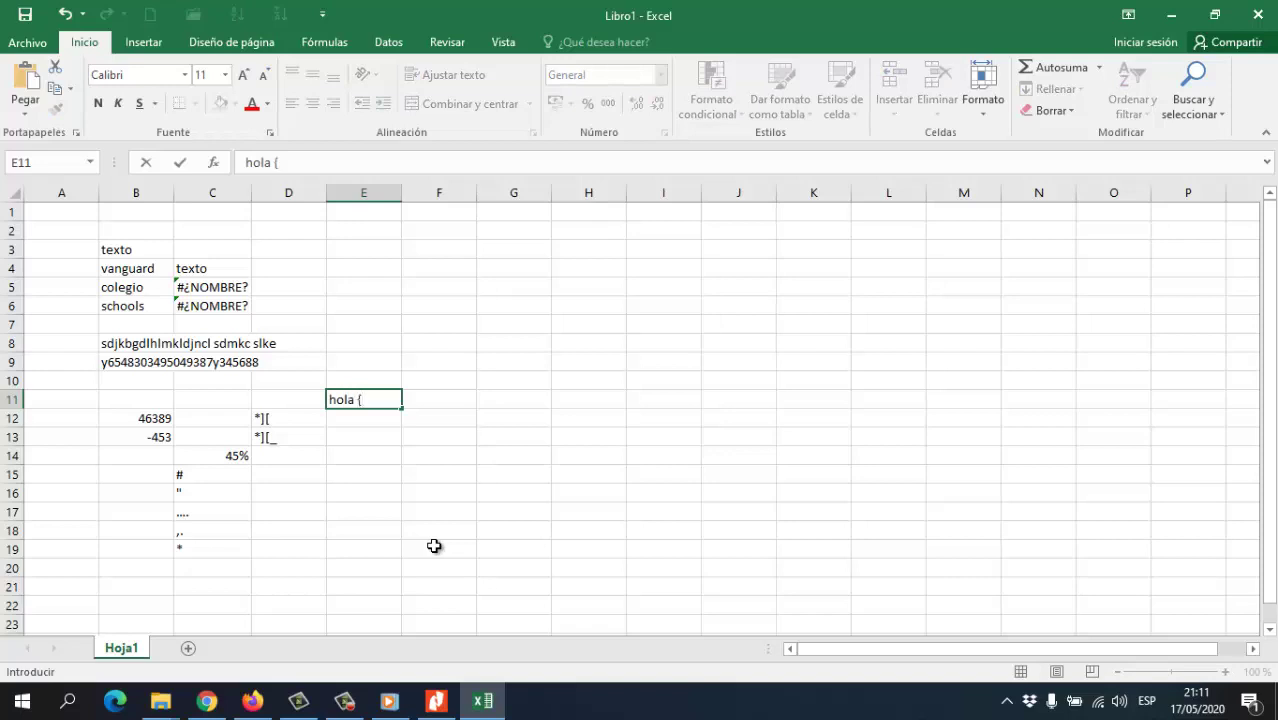
pyautogui.press('BackSpace')
pyautogui.write('+ como estas')
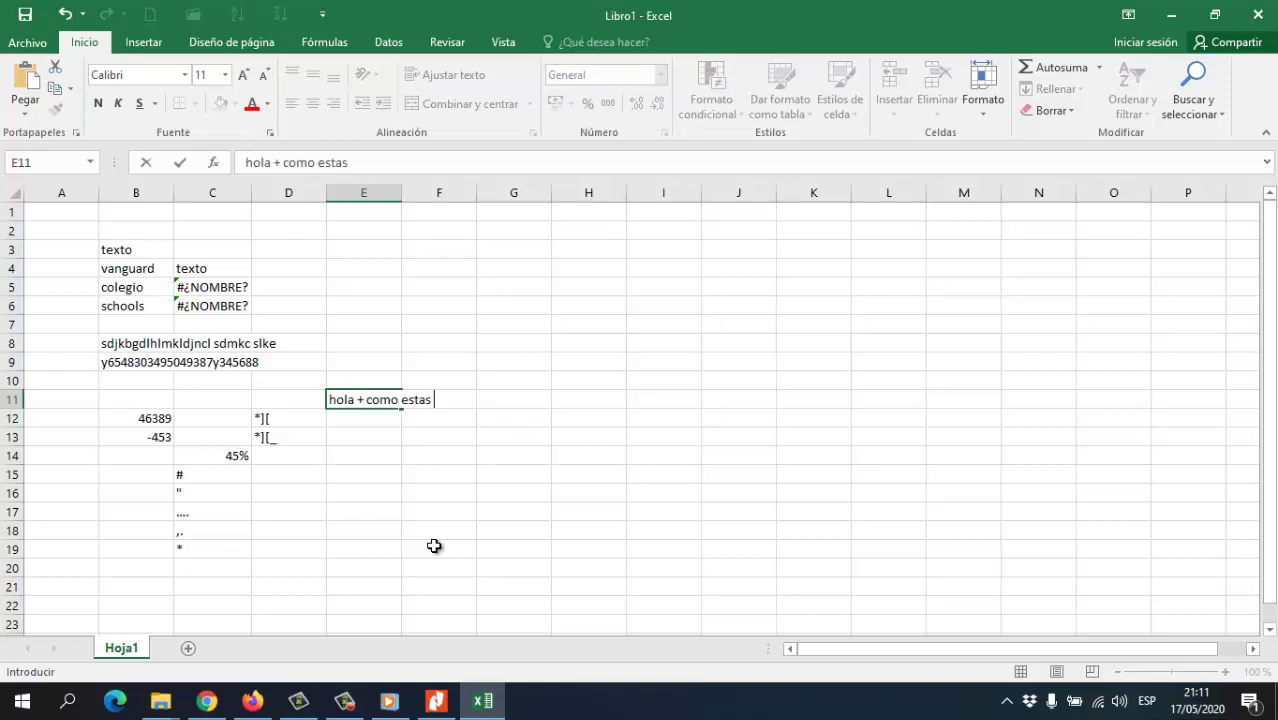
pyautogui.press('Return')
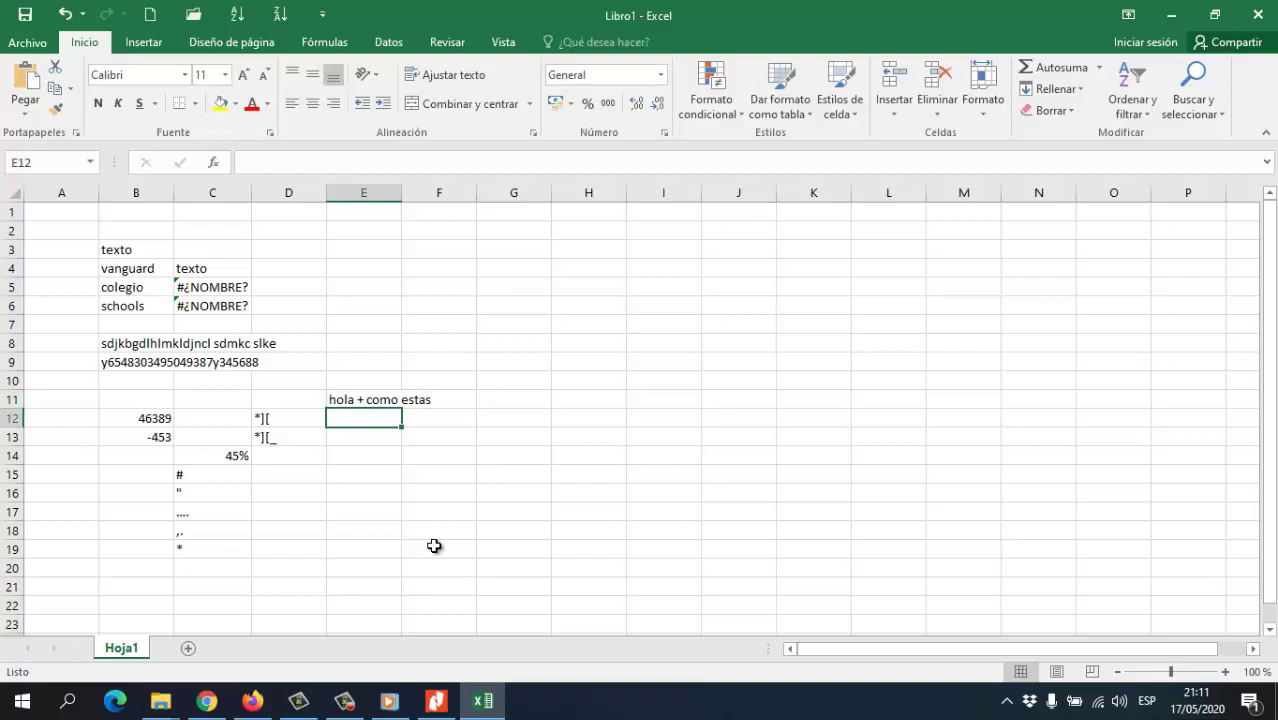
# Enter "78 hola y 67 buenos dias" in cell E12 and "hola - quien eres" in cell E13
pyautogui.write('78')
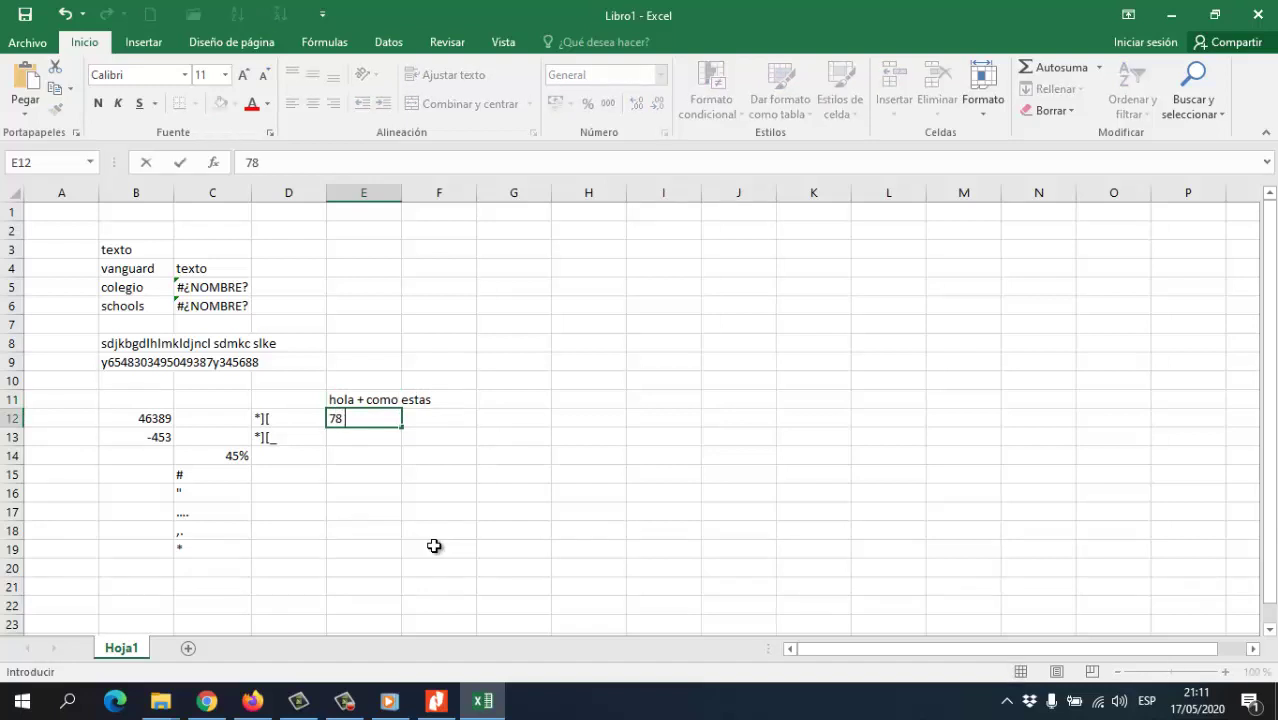
pyautogui.write(' hola y 67')
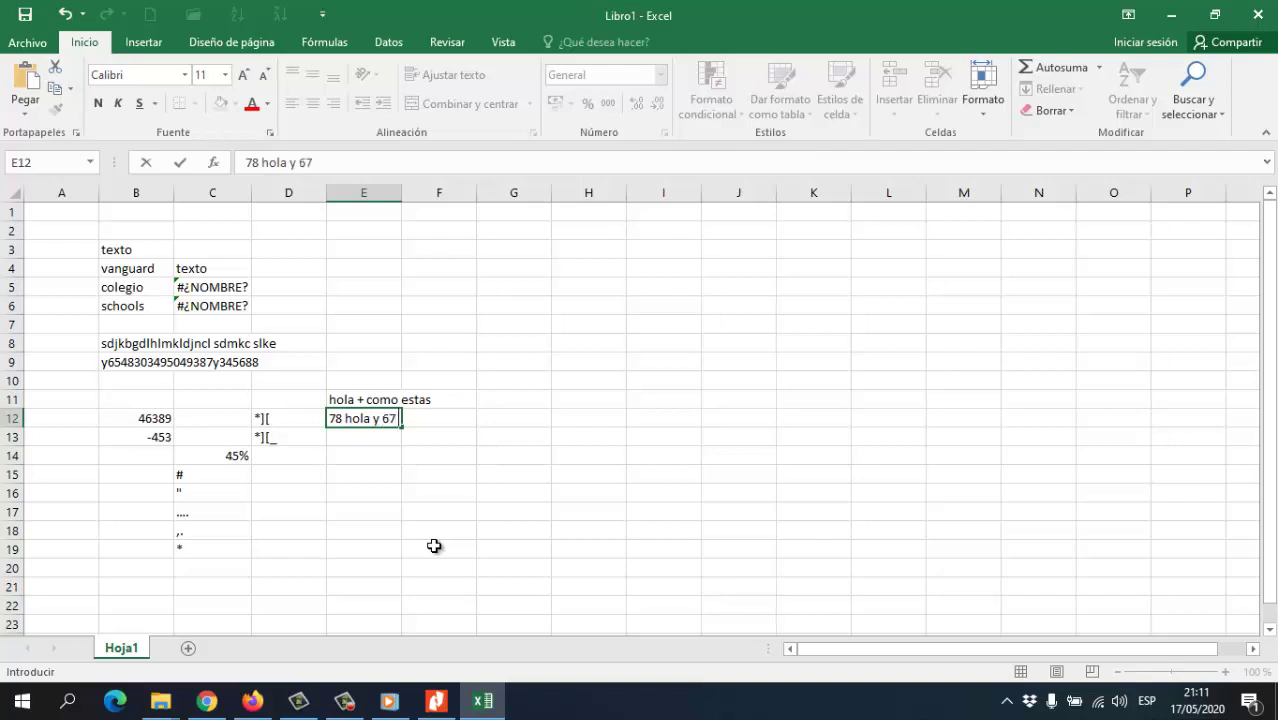
pyautogui.write(' buenos dias')
pyautogui.press('Return')
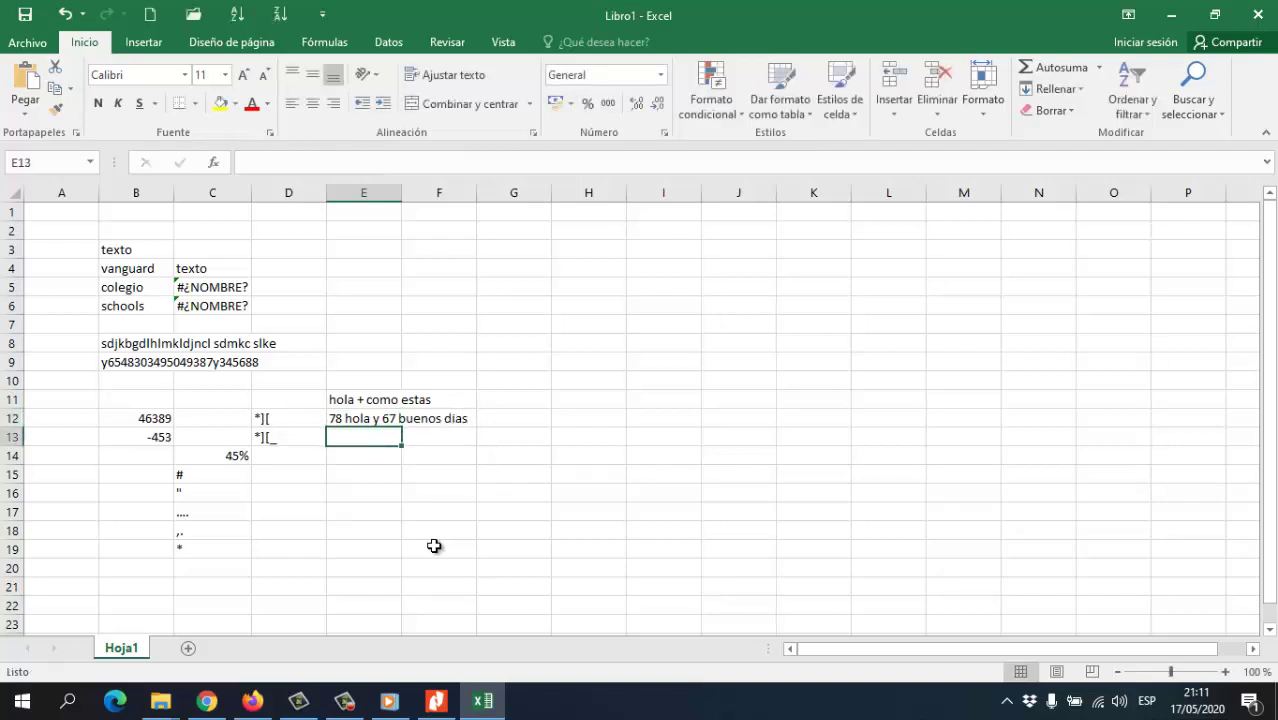
pyautogui.write('hola ')
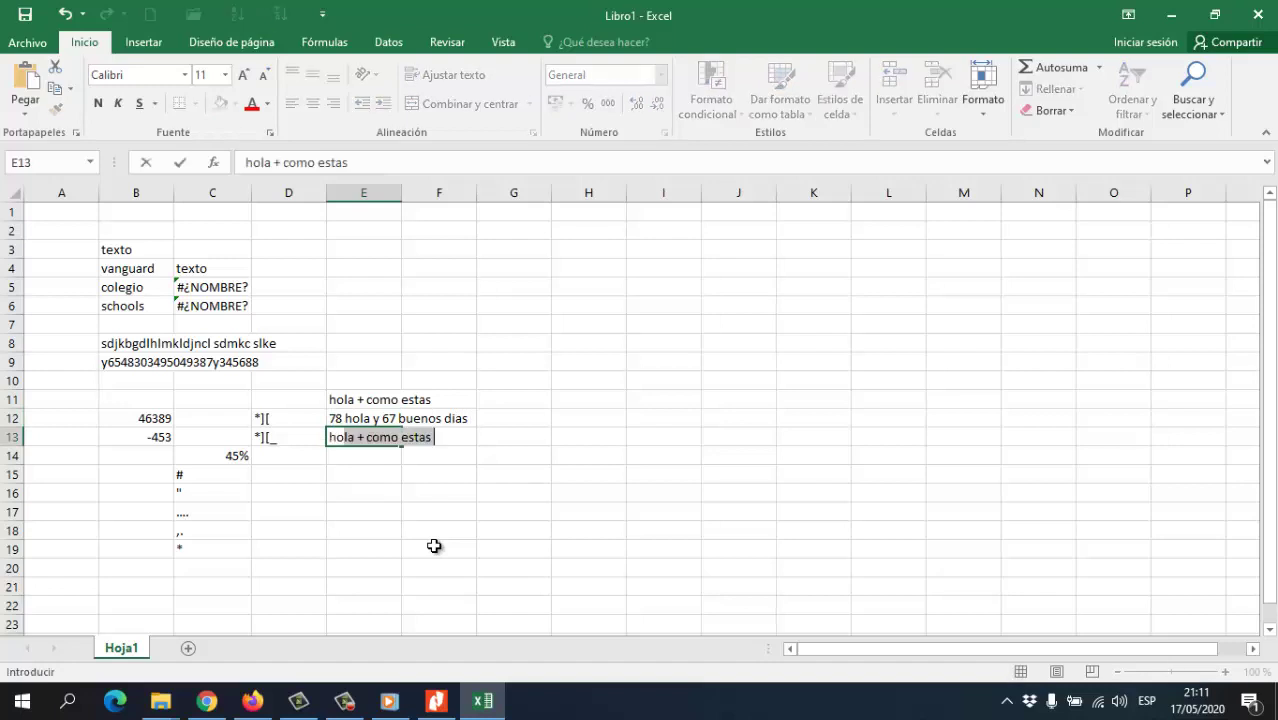
pyautogui.write('-')
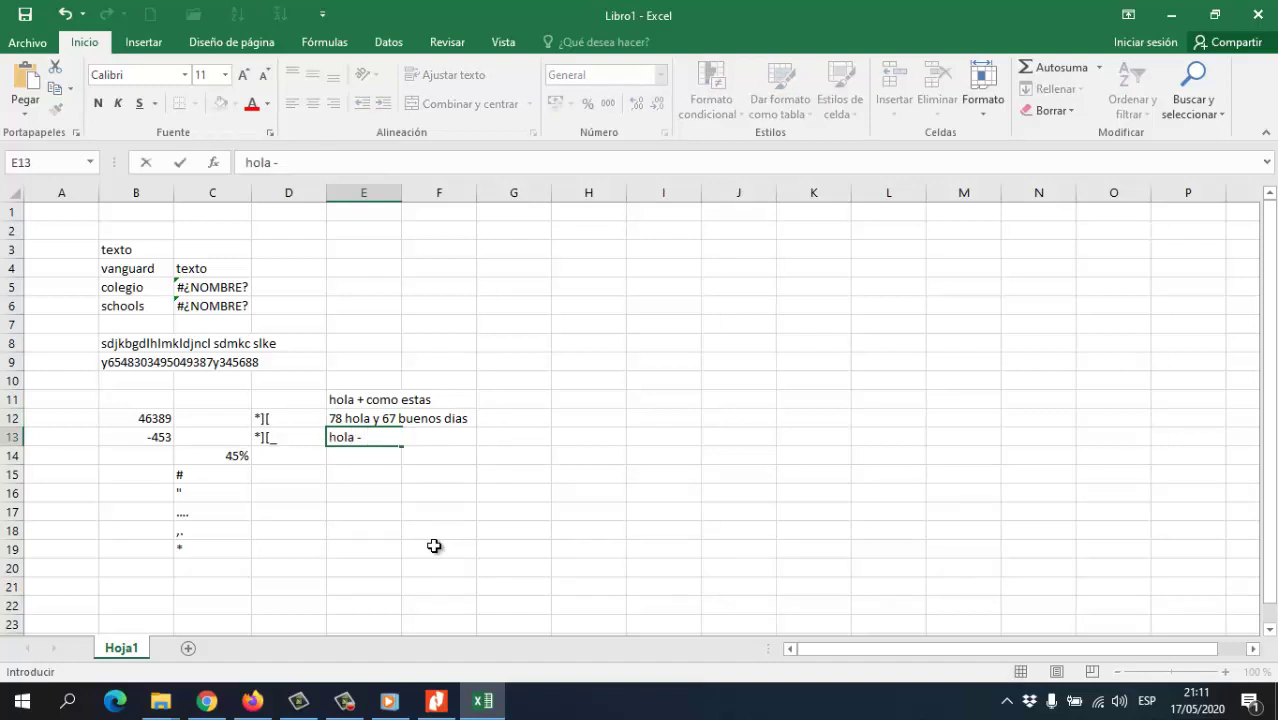
pyautogui.write(' quien eres')
pyautogui.press('Return')
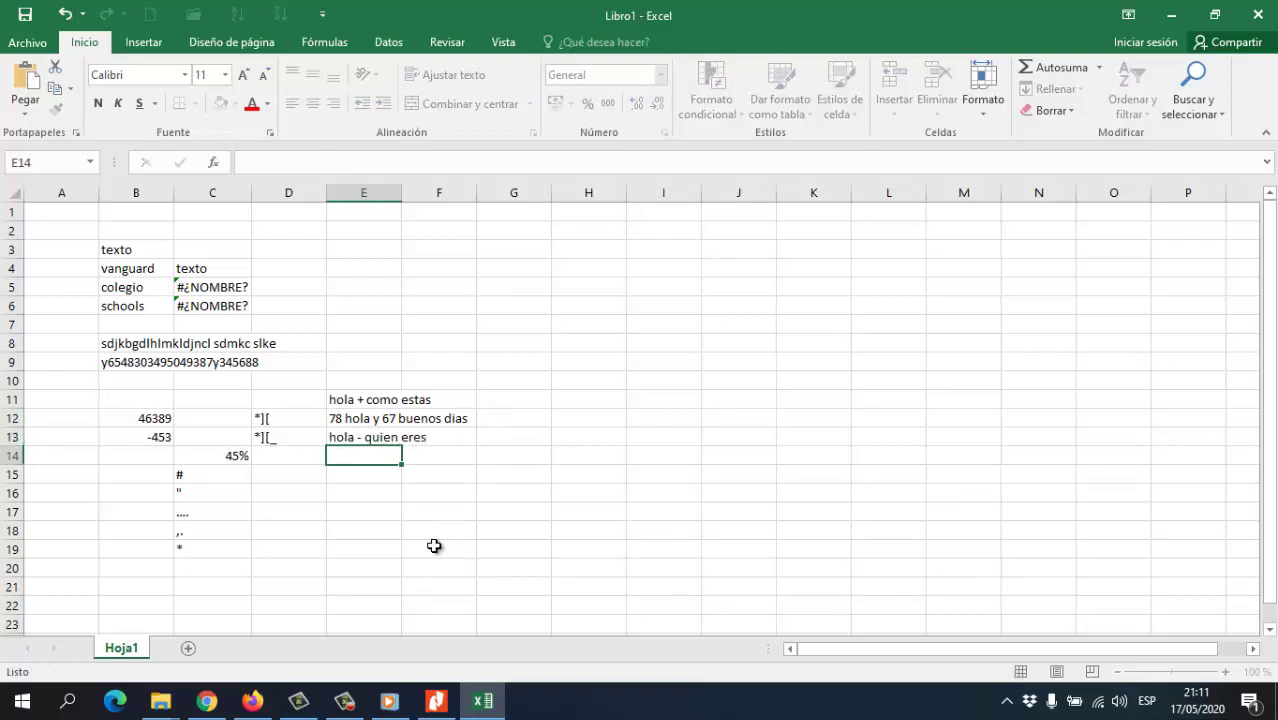
# Enter "vanguard + schools - colegio" in cell D16 and "#vanguard" in cell D17
pyautogui.press('Left')
pyautogui.press('Down')
pyautogui.press('Down')
pyautogui.write('vang')
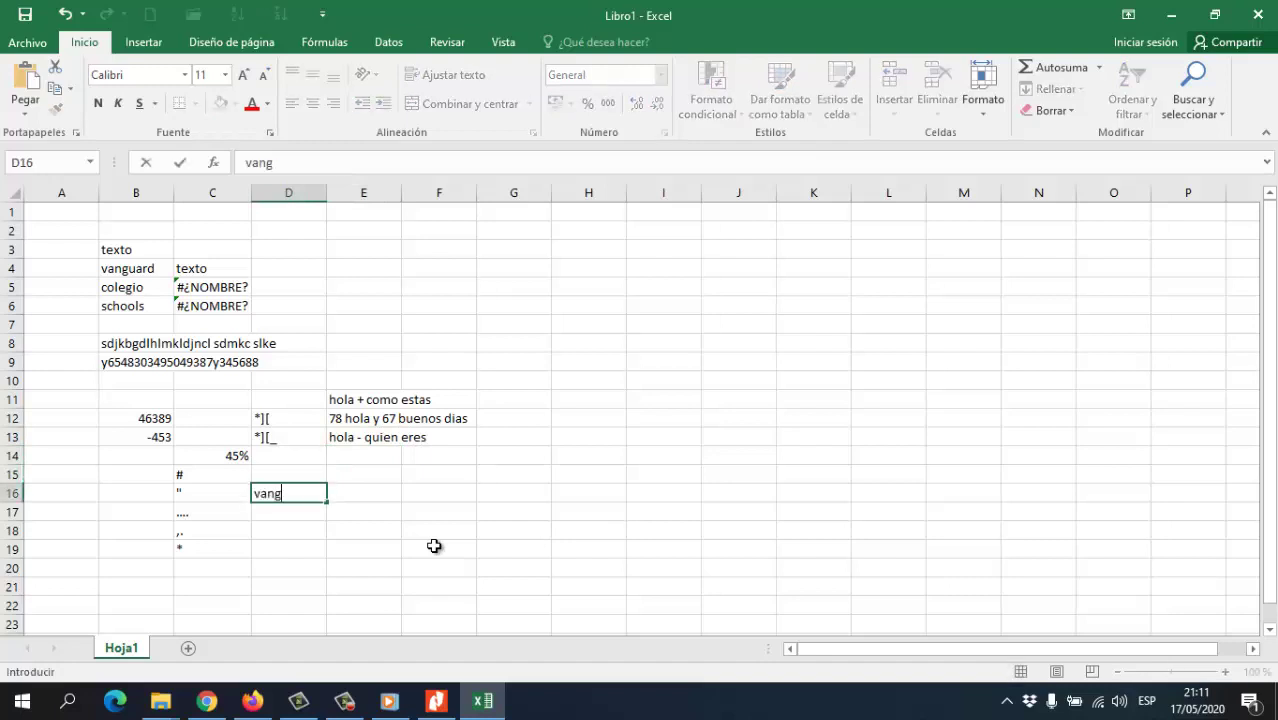
pyautogui.write('uard + scho')
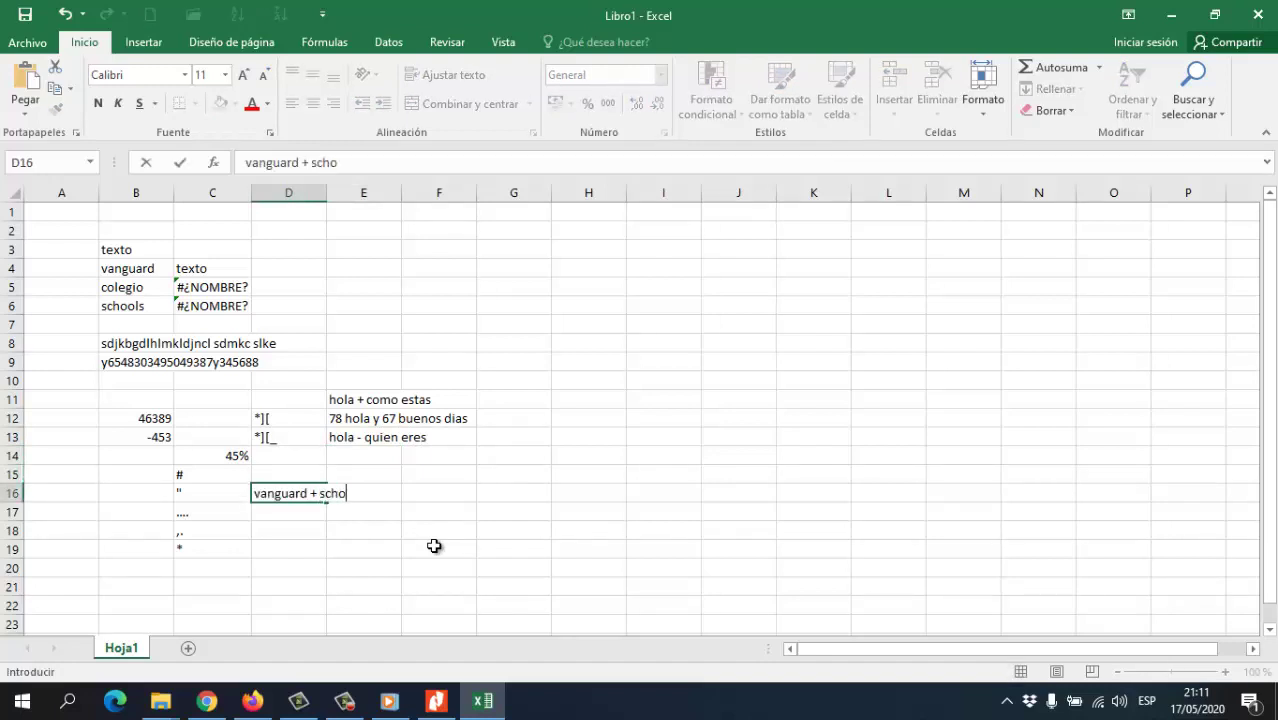
pyautogui.write('ols - colegio')
pyautogui.press('Return')
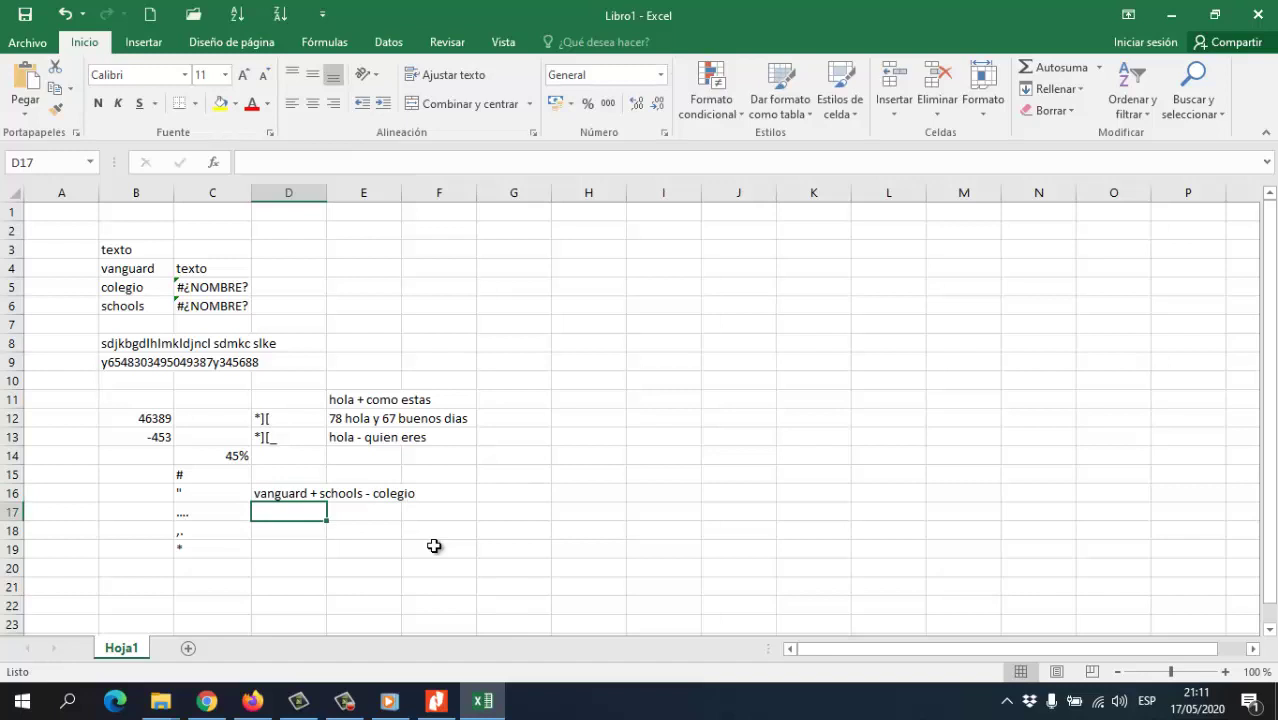
pyautogui.write('#vanguard')
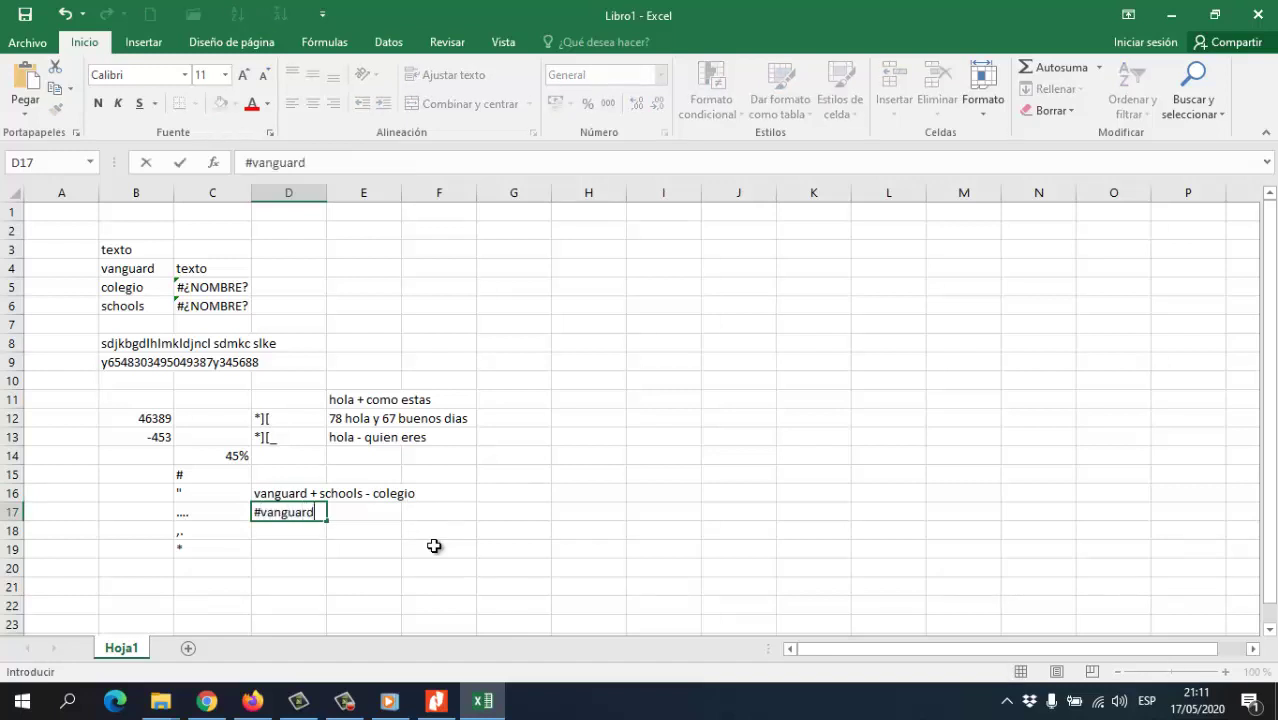
pyautogui.press('Return')
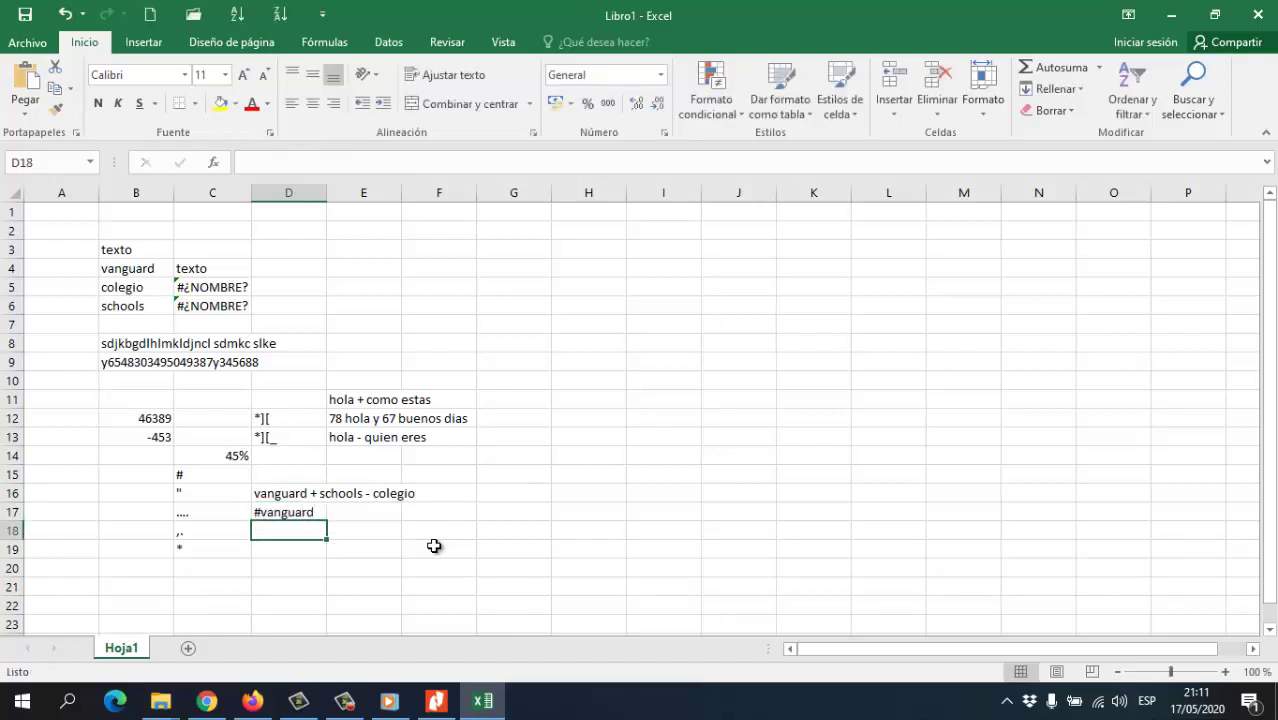
pyautogui.press('alt')
pyautogui.press('Down')
pyautogui.press('Right')
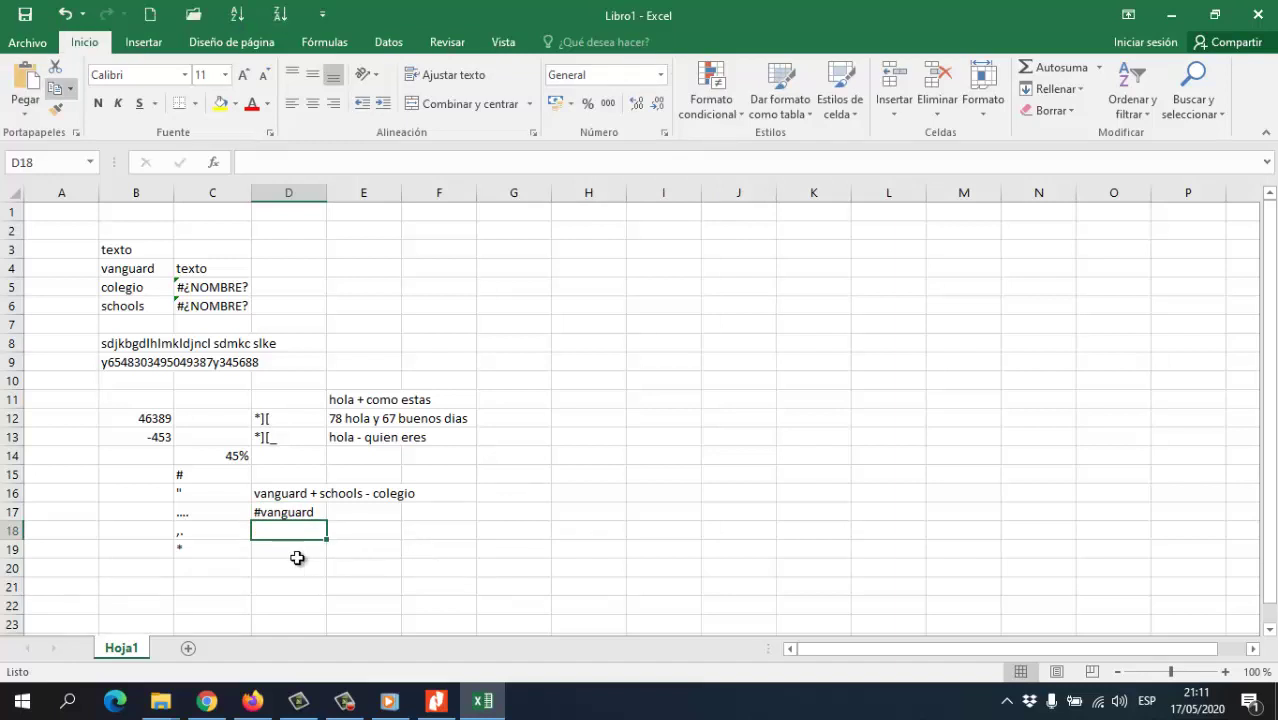
pyautogui.moveTo(294, 553); pyautogui.dragTo(297, 527)
pyautogui.click(297, 527)
pyautogui.press('Up')
pyautogui.press('Up')
pyautogui.press('Up')
pyautogui.press('Up')
pyautogui.press('Up')
pyautogui.press('Up')
pyautogui.press('Up')
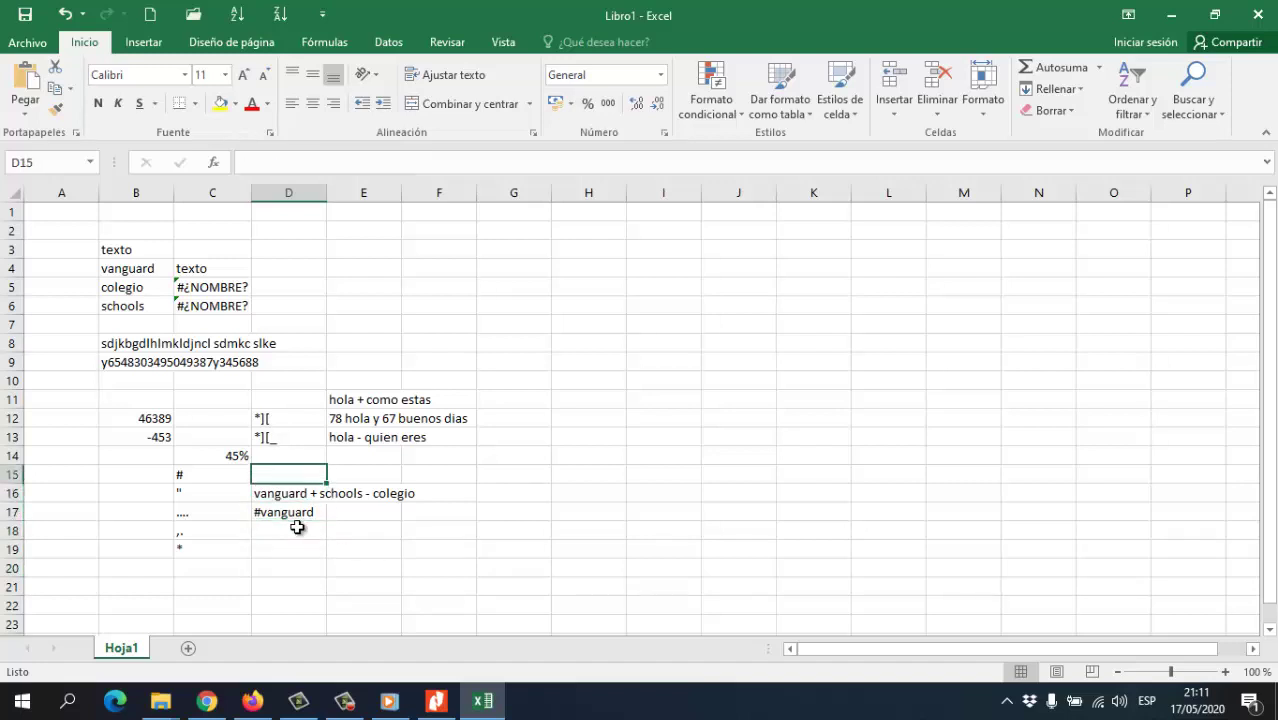
pyautogui.press('Right')
pyautogui.press('Right')
pyautogui.press('Down')
pyautogui.press('Left')
pyautogui.press('Left')
pyautogui.press('Left')
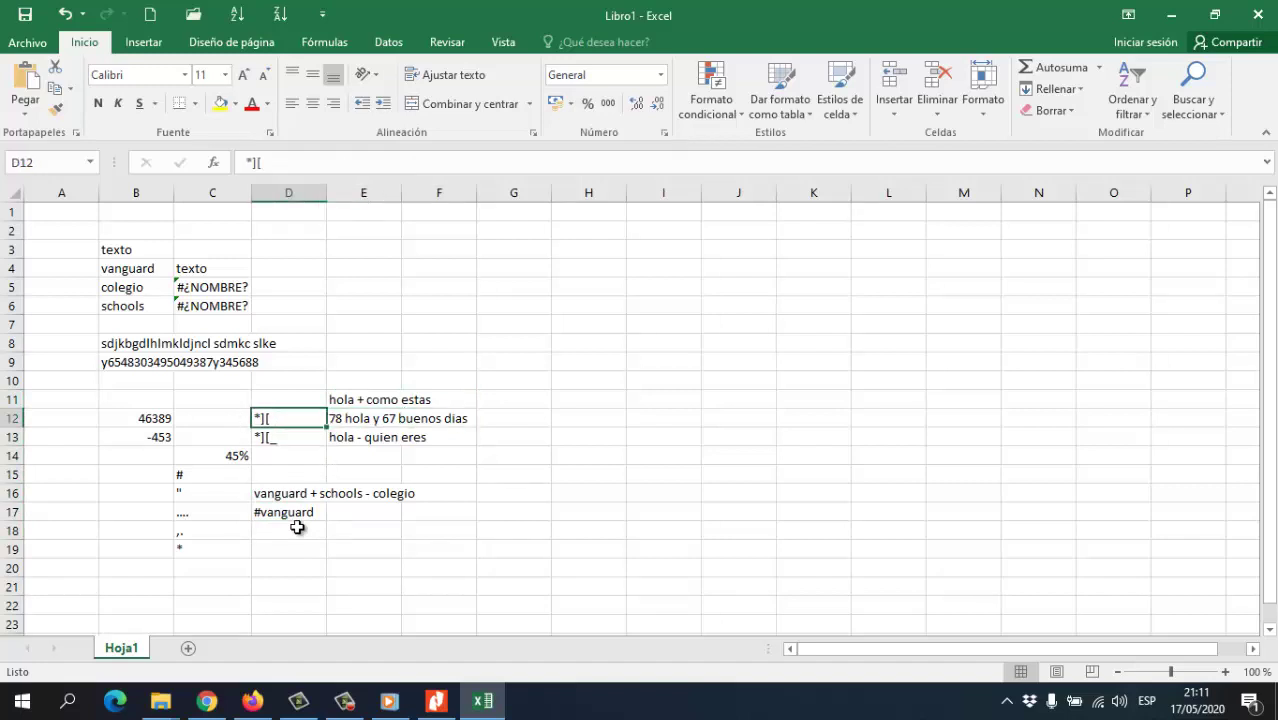
pyautogui.press('Down')
pyautogui.press('Down')
pyautogui.press('Left')
pyautogui.press('Up')
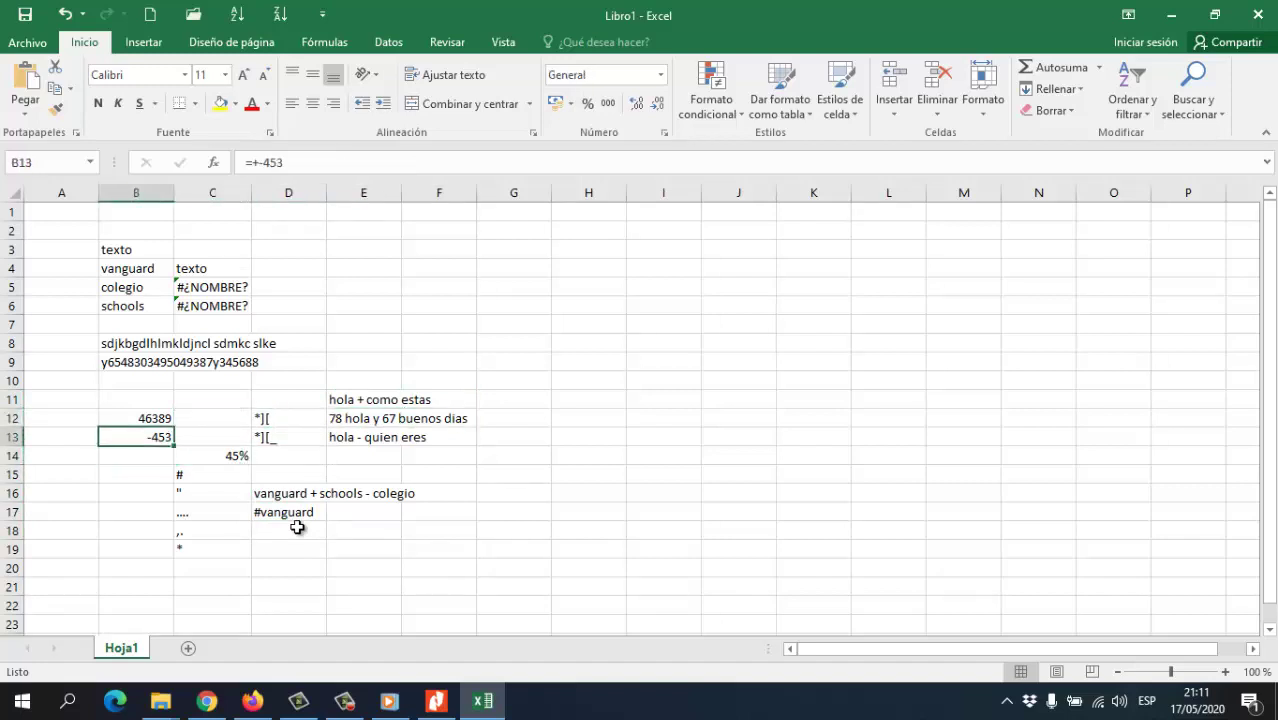
pyautogui.press('Down')
pyautogui.press('Down')
pyautogui.press('Right')
pyautogui.press('Right')
pyautogui.press('Right')
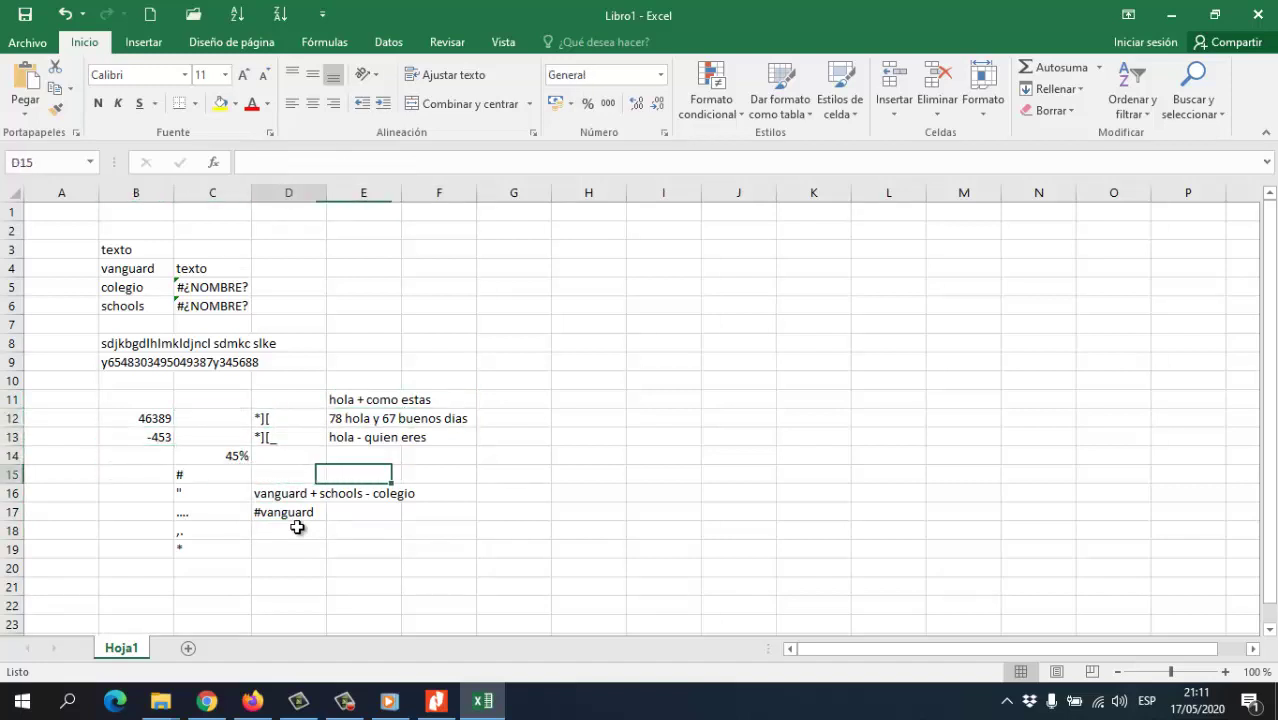
pyautogui.press('Left')
pyautogui.press('Left')
pyautogui.press('Left')
pyautogui.press('Up')
pyautogui.press('Right')
pyautogui.press('Right')
pyautogui.press('Right')
pyautogui.press('Right')
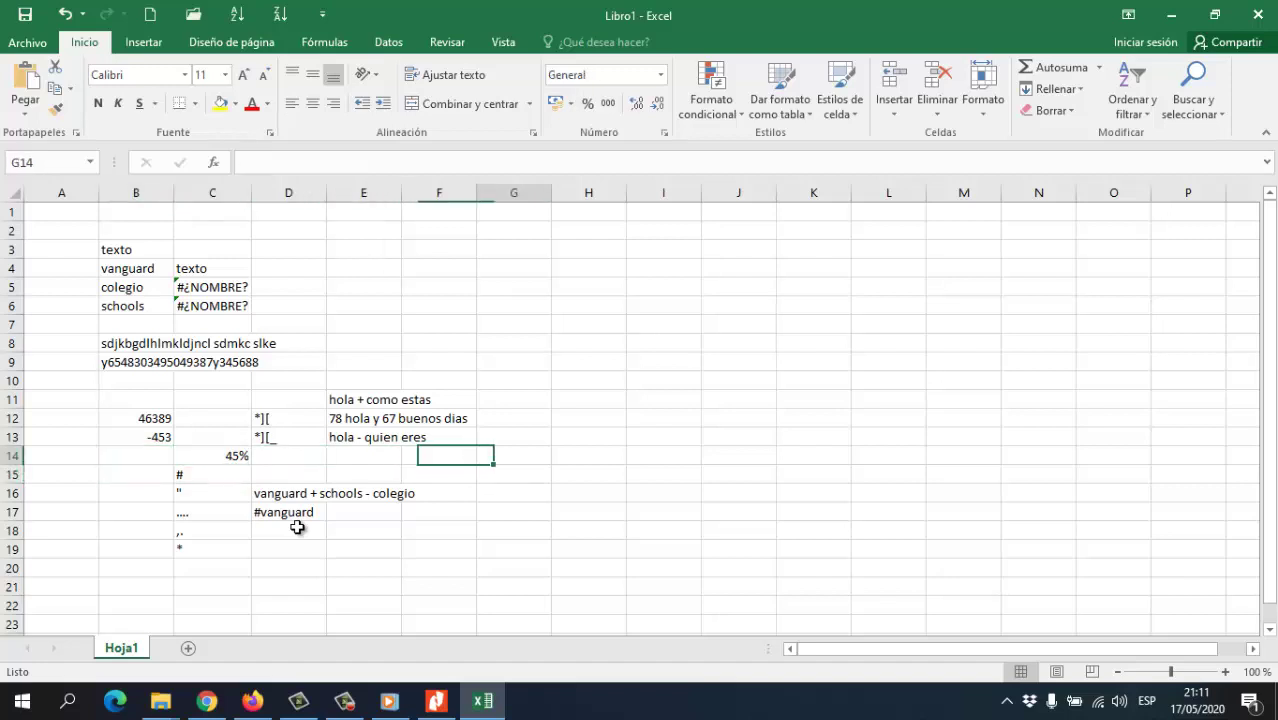
# Enter a lone "=" in cell E9 and reselect that cell
pyautogui.press('Right')
pyautogui.press('Up')
pyautogui.press('Up')
pyautogui.press('Up')
pyautogui.press('Up')
pyautogui.press('Left')
pyautogui.press('Left')
pyautogui.press('Up')
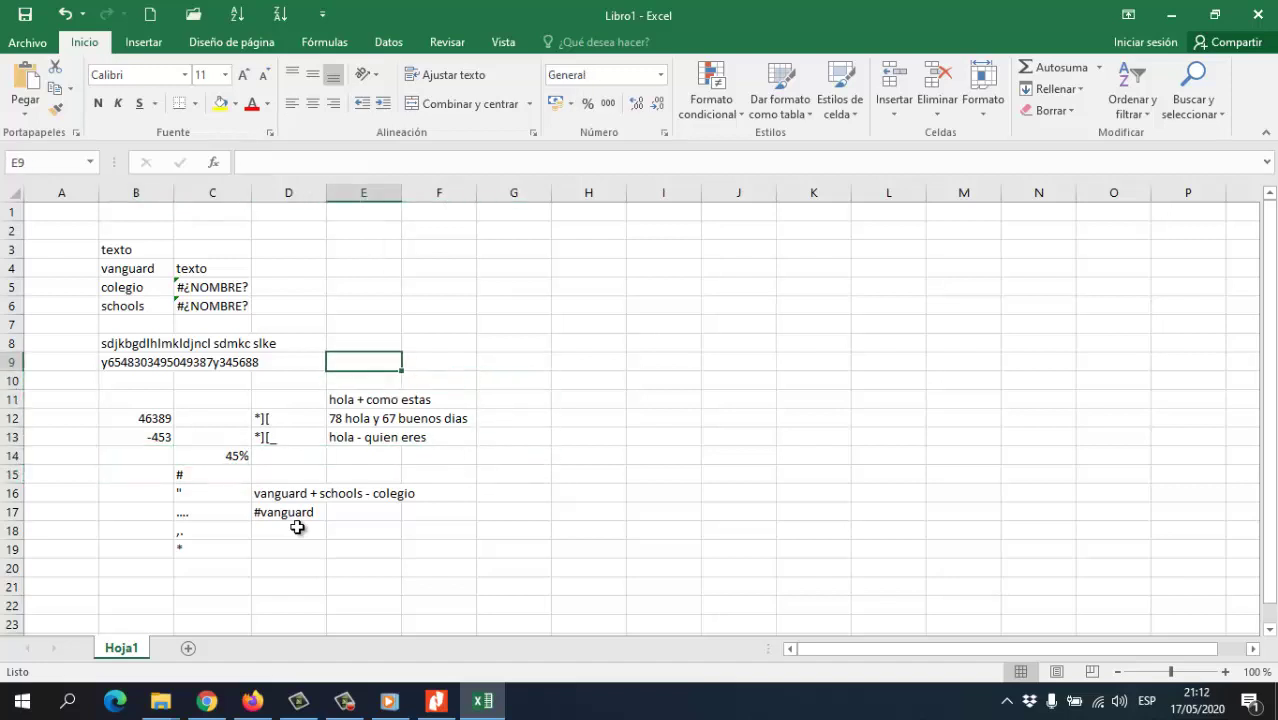
pyautogui.write('=')
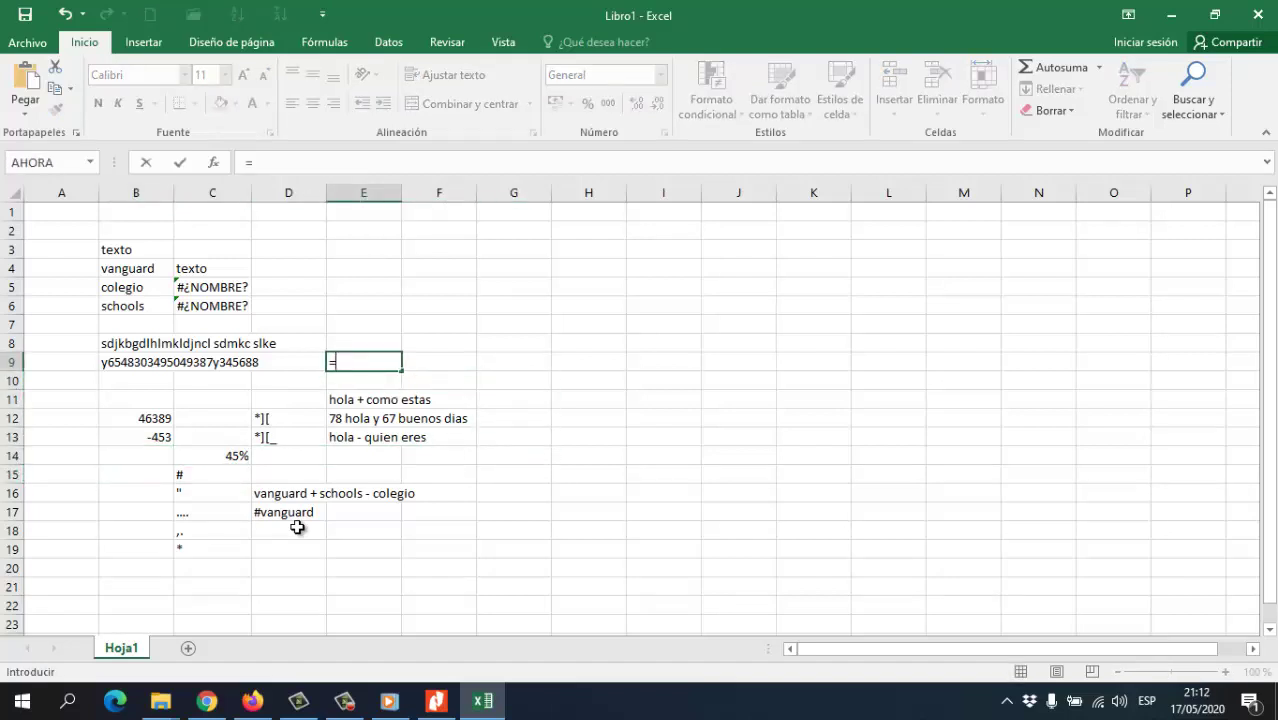
pyautogui.press('Return')
pyautogui.press('Up')
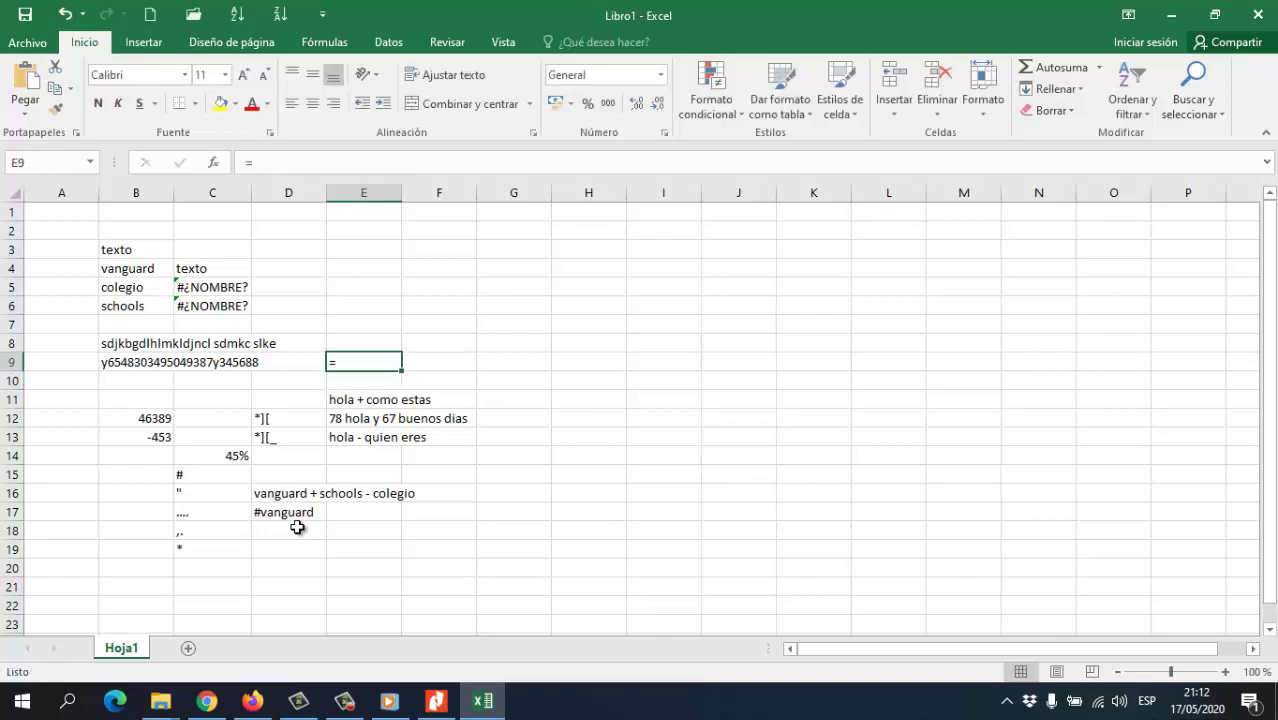
# Replace the lone "=" in cell E9 with the formula =d
pyautogui.press('Up')
pyautogui.press('Down')
pyautogui.press('Up')
pyautogui.press('Down')
pyautogui.press('Up')
pyautogui.press('Down')
pyautogui.press('Up')
pyautogui.press('Down')
pyautogui.write('=d')
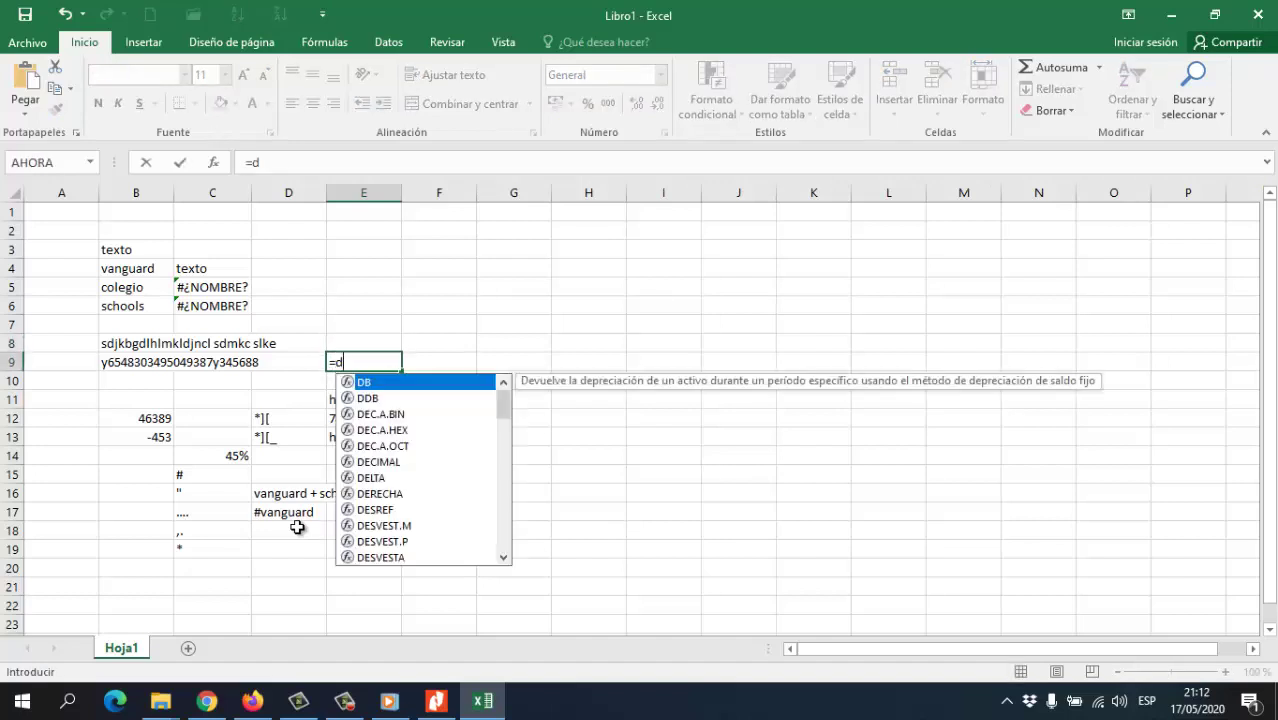
pyautogui.press('Return')
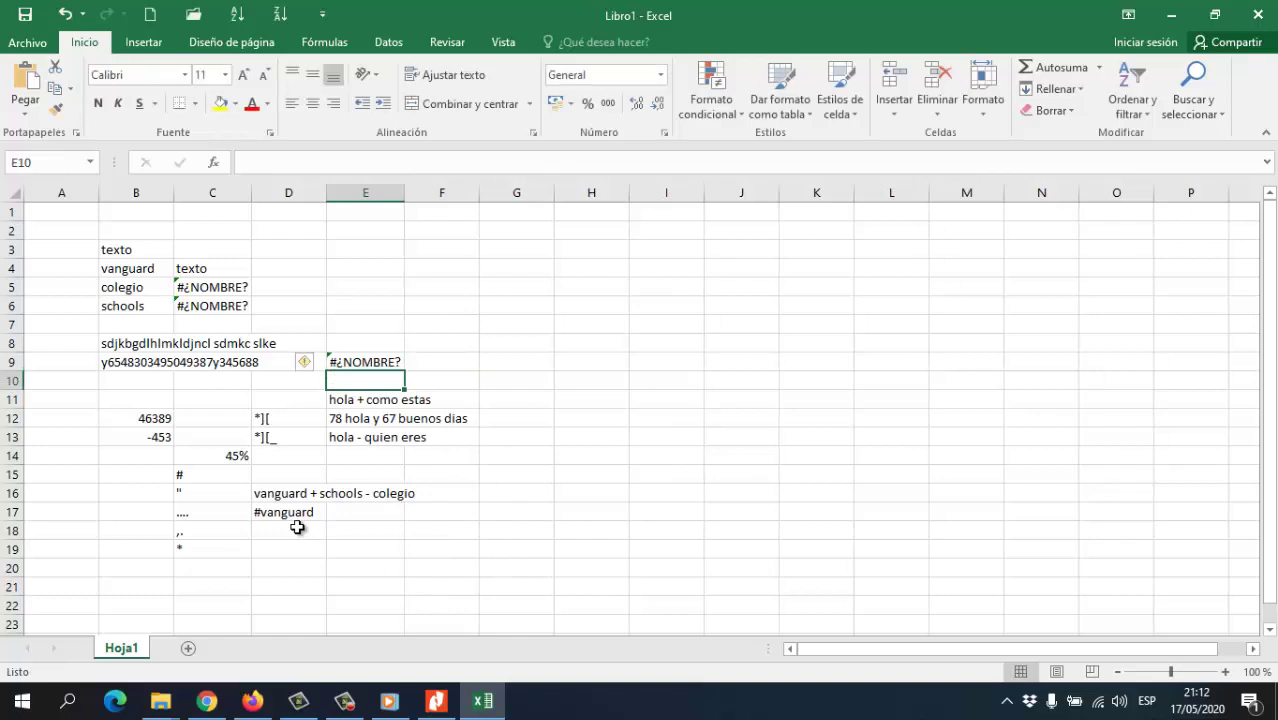
# Enter the formula =3 in cell E8 and replace it with =343
pyautogui.press('Up')
pyautogui.press('Up')
pyautogui.write('=')
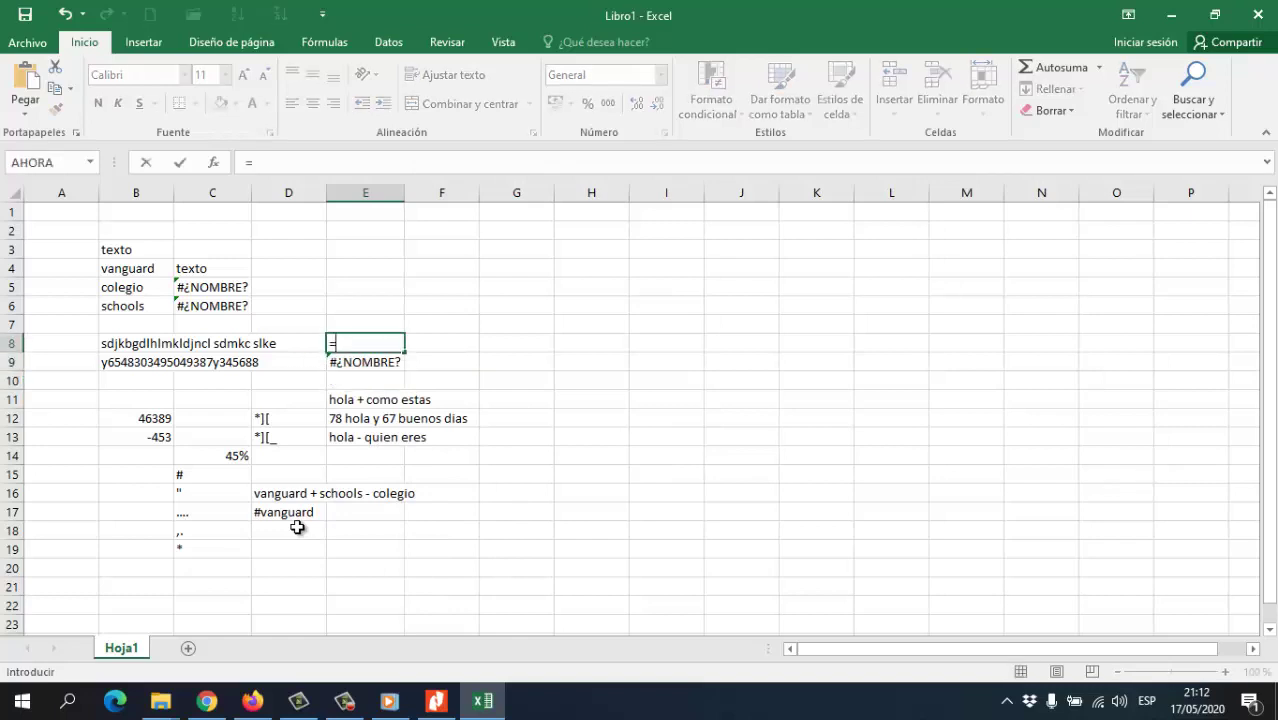
pyautogui.write('3')
pyautogui.press('Return')
pyautogui.press('Up')
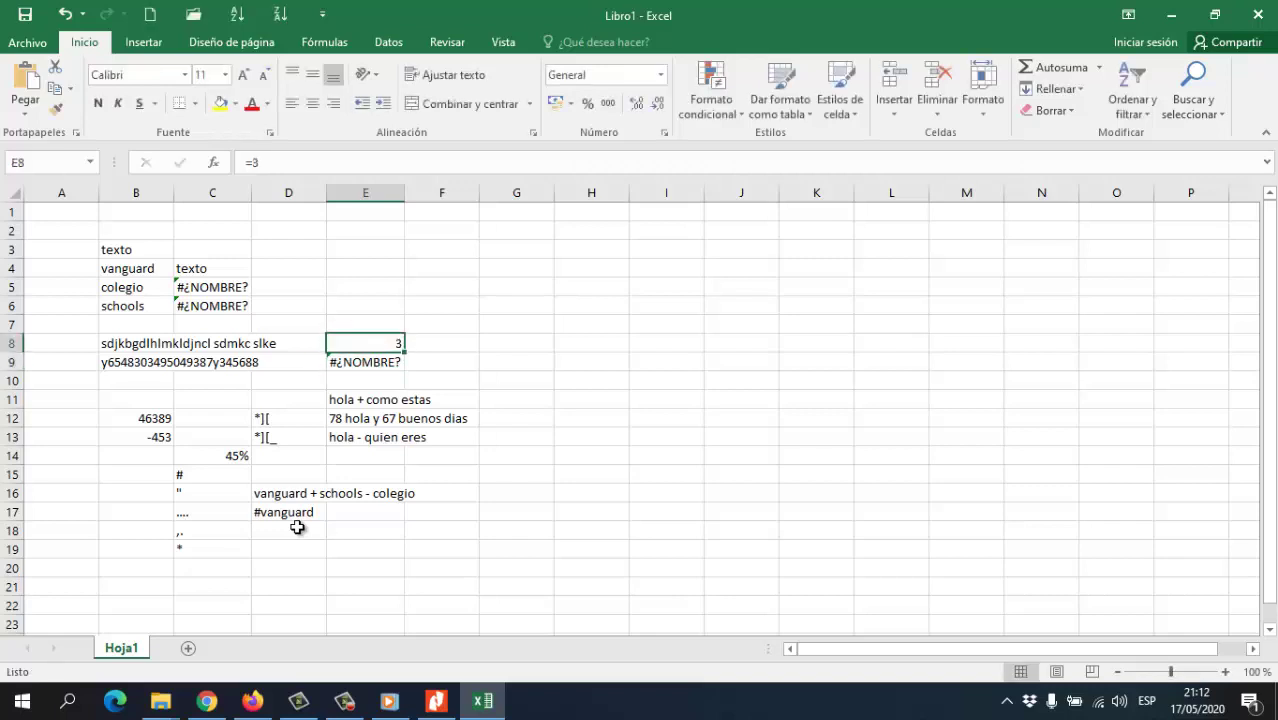
pyautogui.write('=343')
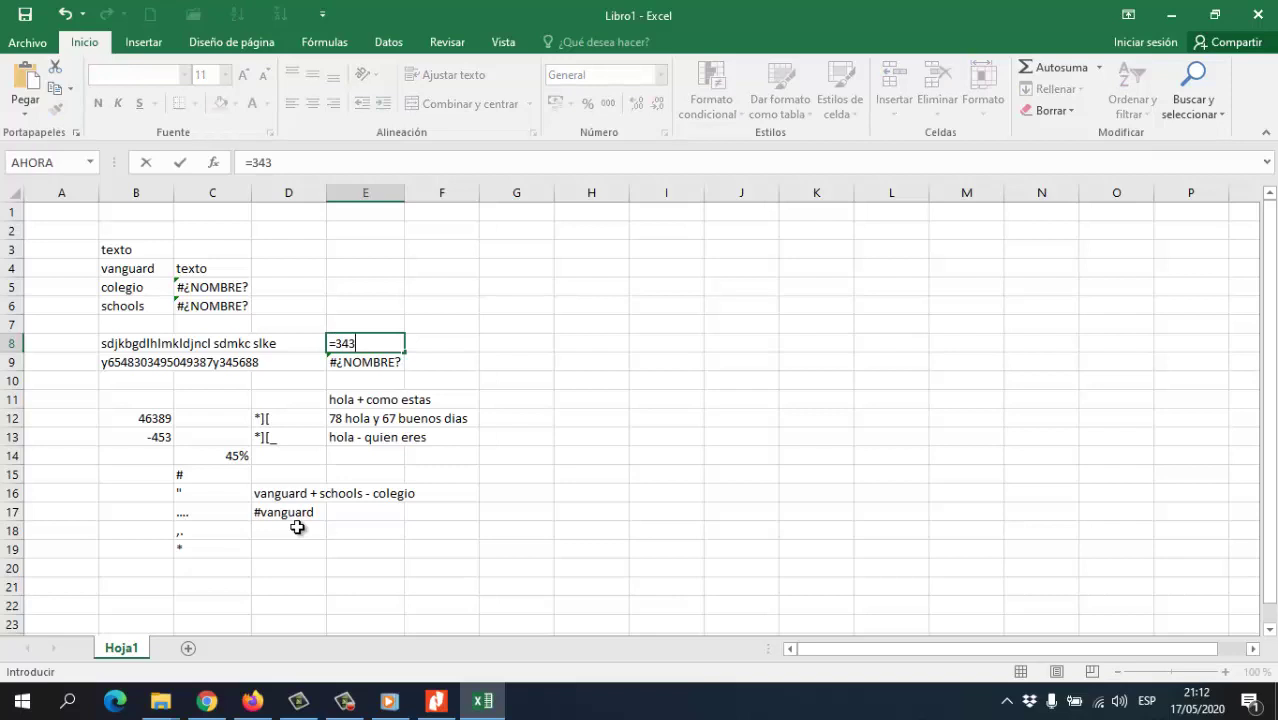
pyautogui.press('Return')
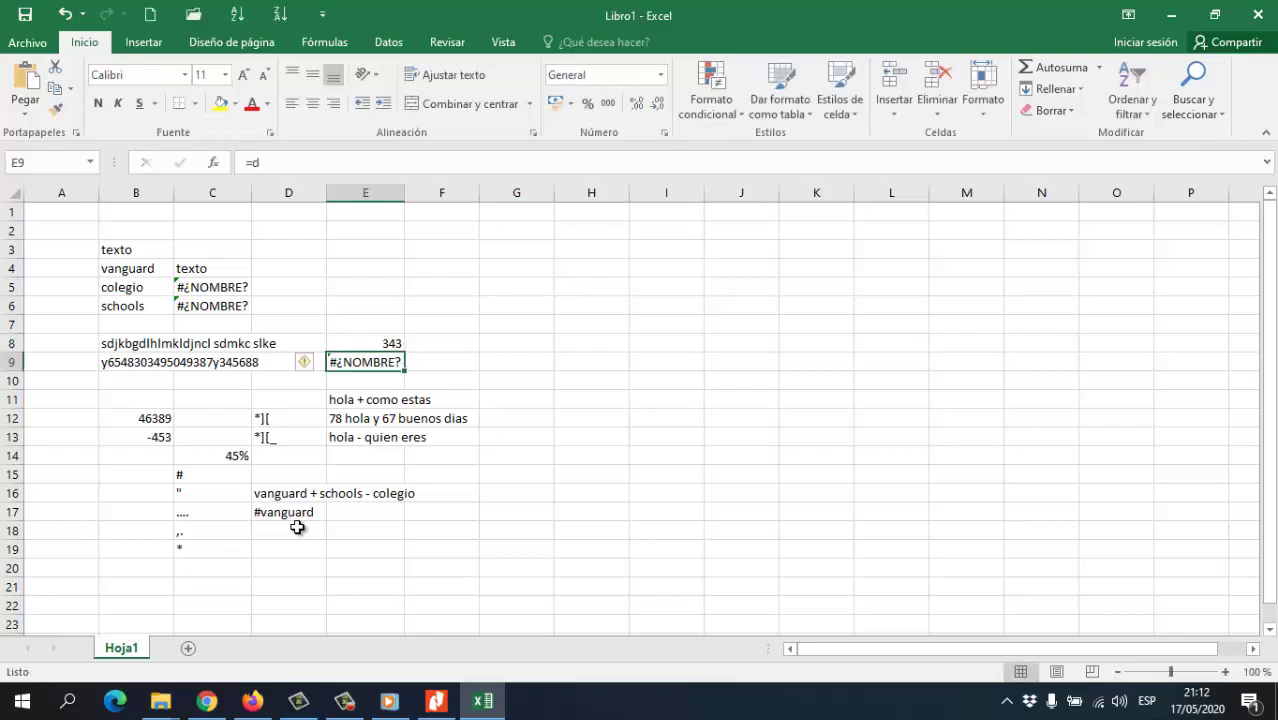
# Enter the formula =edad in cell E7
pyautogui.press('Up')
pyautogui.press('Up')
pyautogui.press('Down')
pyautogui.press('Down')
pyautogui.press('Up')
pyautogui.press('Up')
pyautogui.write('=edad')
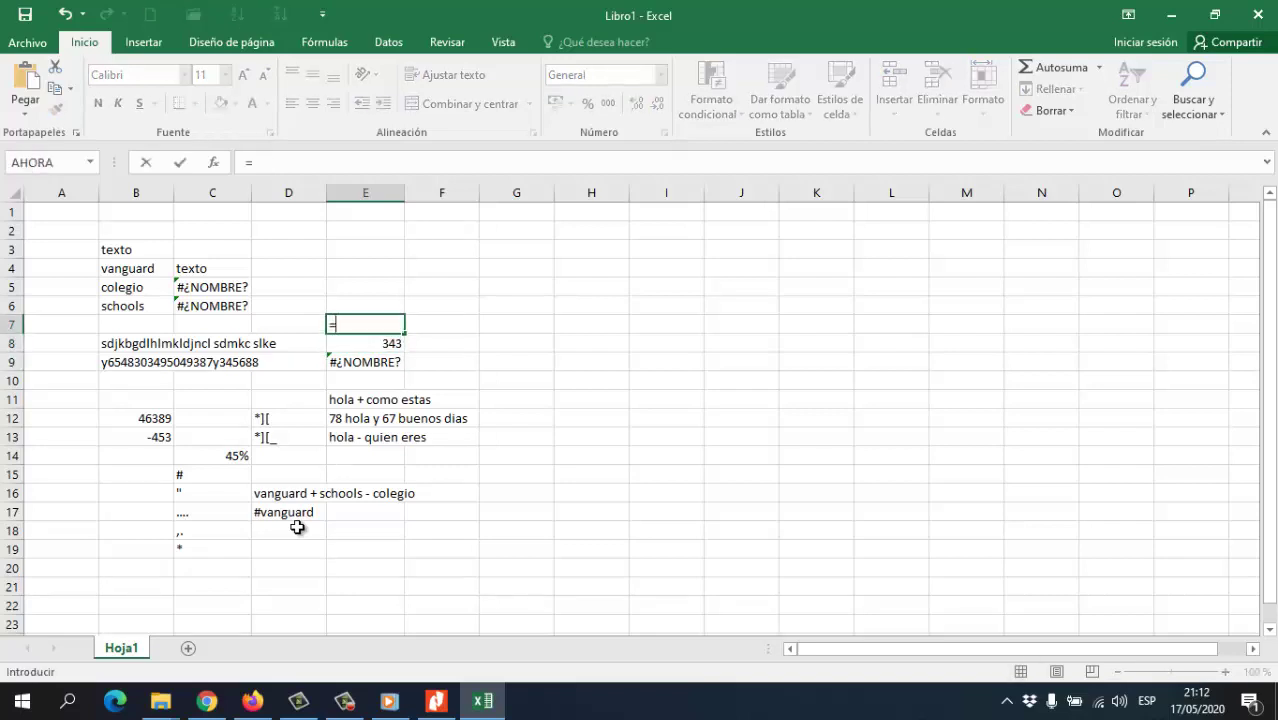
pyautogui.press('Return')
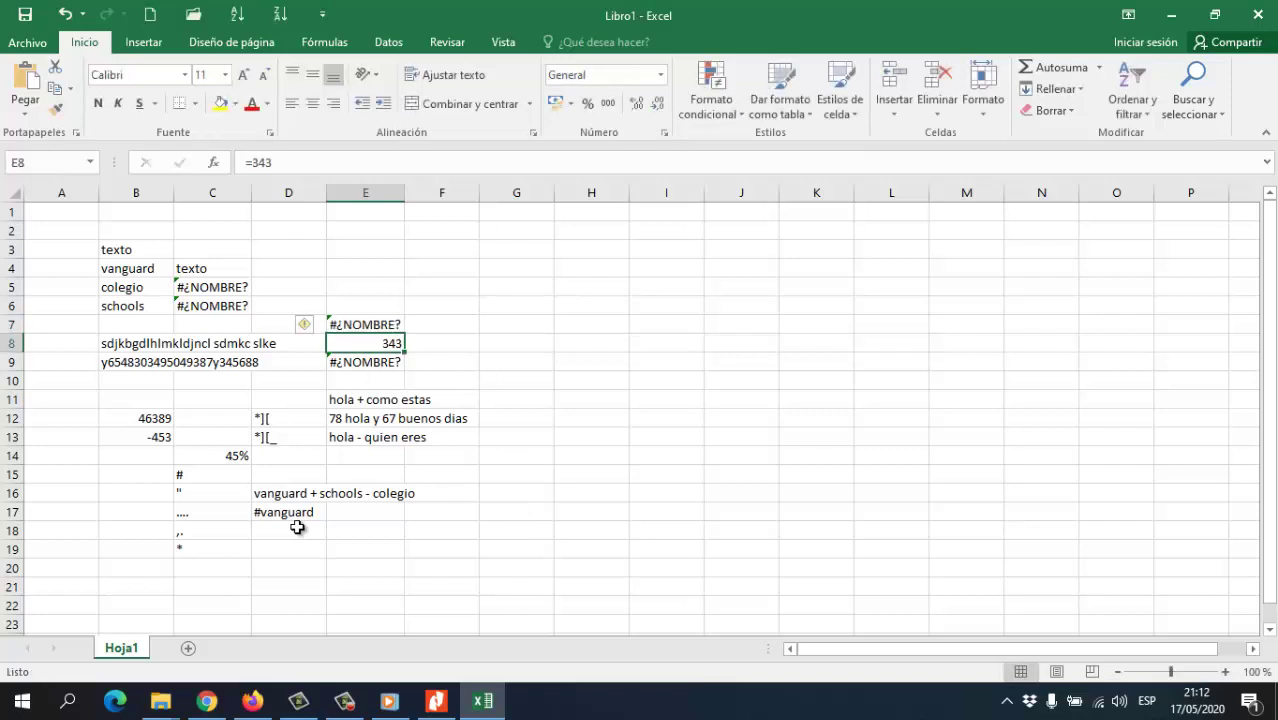
# Enter the text "*hdf" in cell E10 and reselect that cell
pyautogui.press('Up')
pyautogui.press('Down')
pyautogui.press('Down')
pyautogui.press('Down')
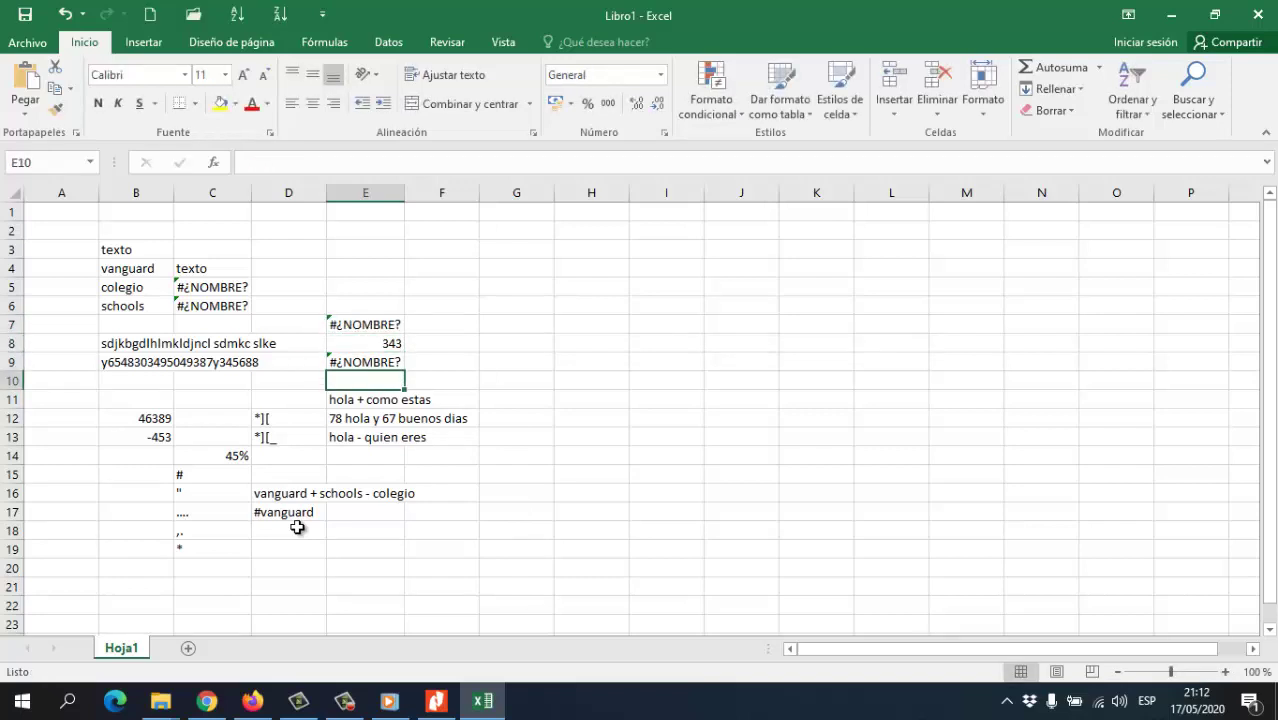
pyautogui.write('*')
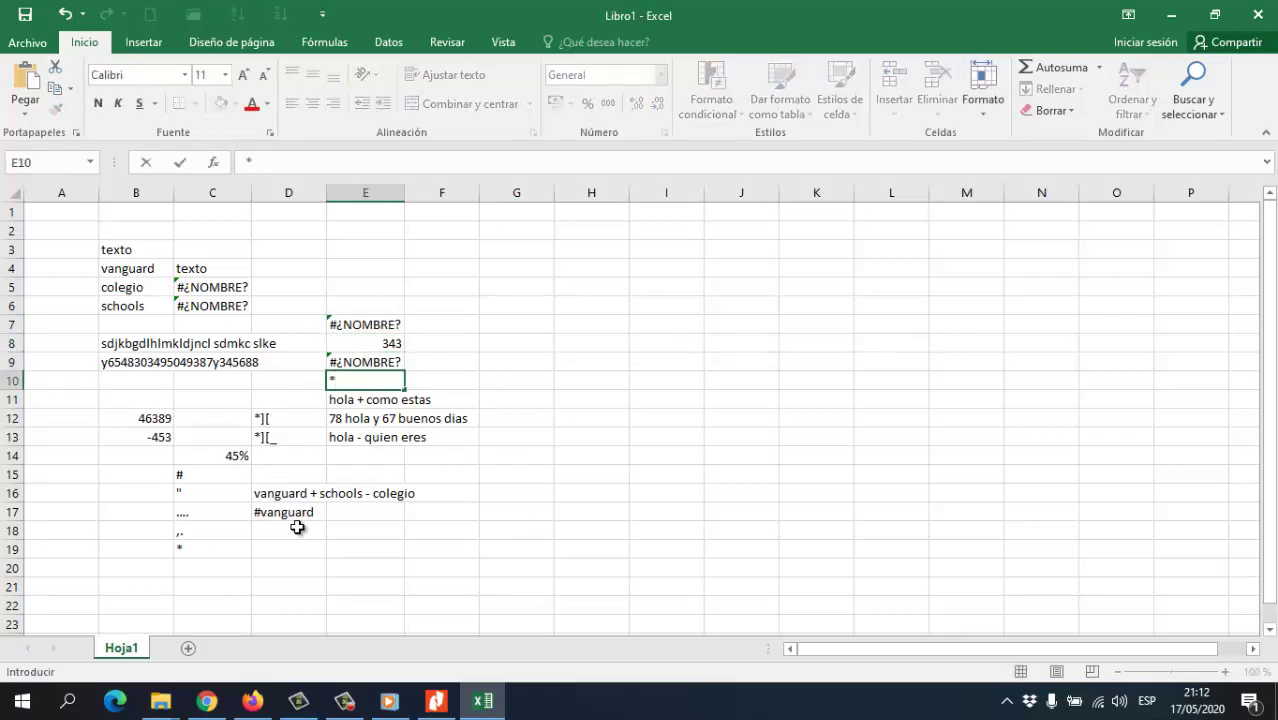
pyautogui.write('hdf')
pyautogui.press('Return')
pyautogui.press('Up')
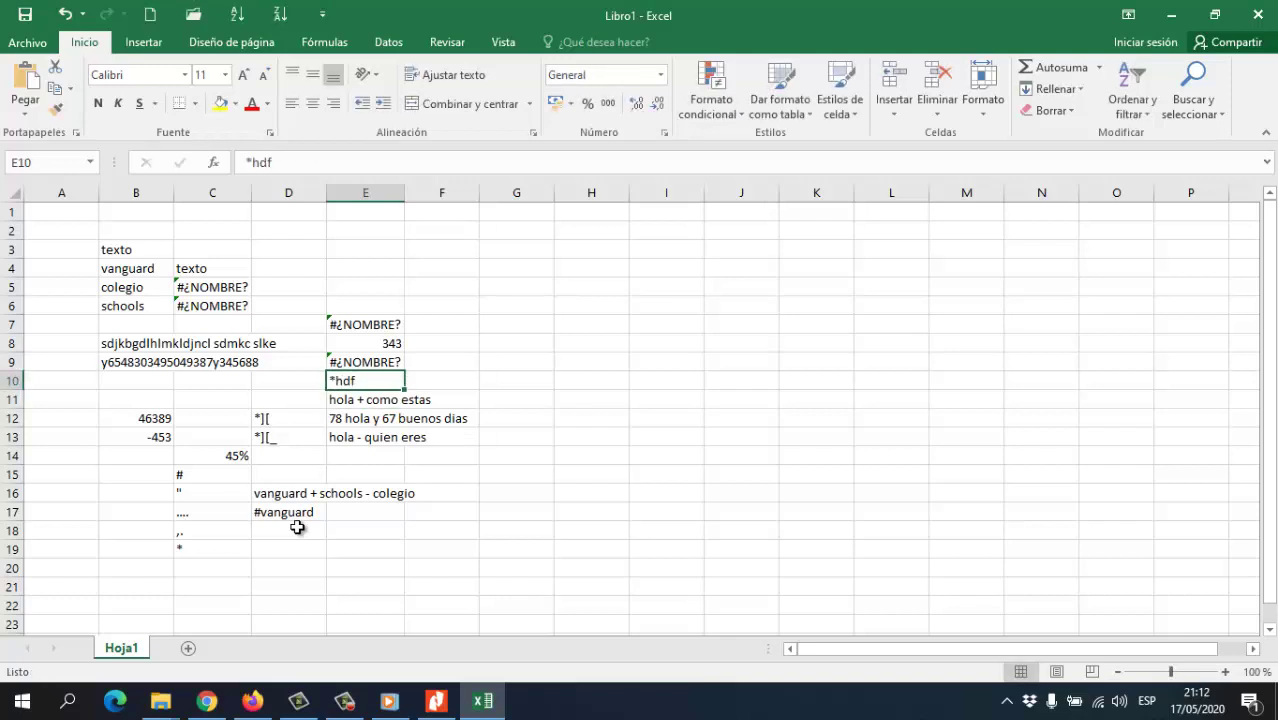
# Try to replace the content of cell E10 with "+-.-d" and cancel the entry
pyautogui.write('+hdh')
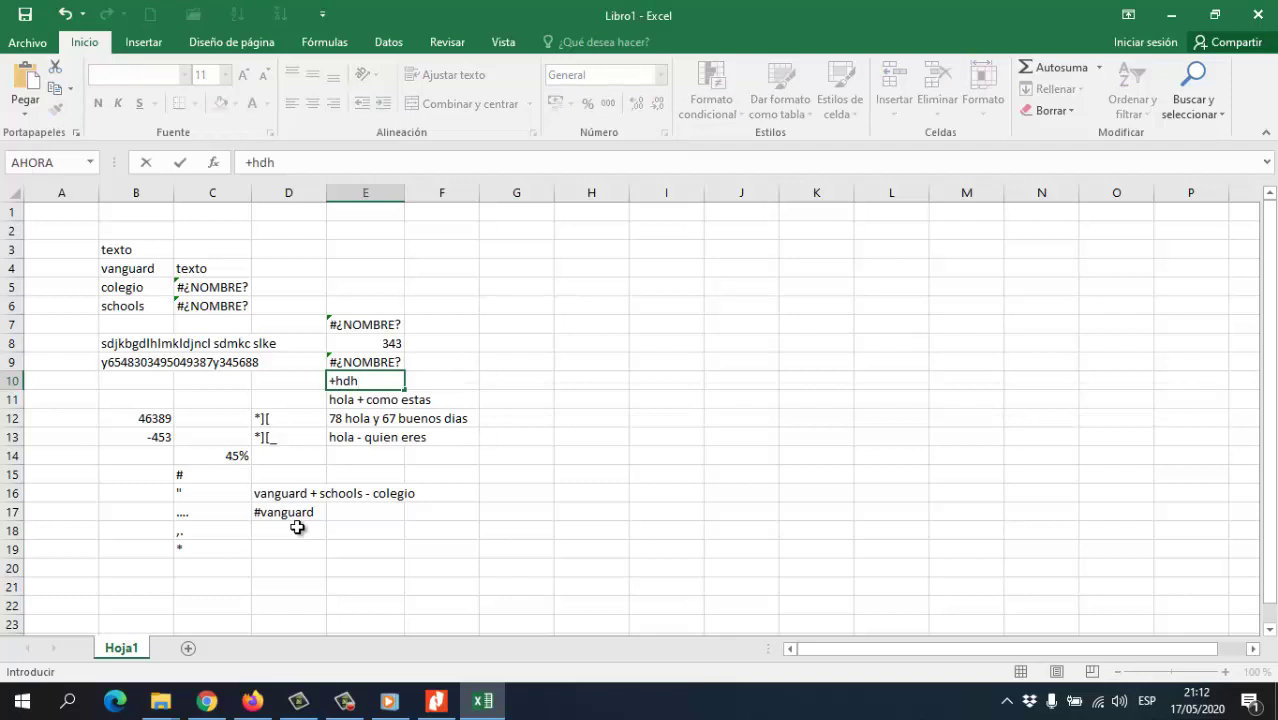
pyautogui.press('BackSpace')
pyautogui.press('BackSpace')
pyautogui.press('BackSpace')
pyautogui.write('-.-d')
pyautogui.press('Return')
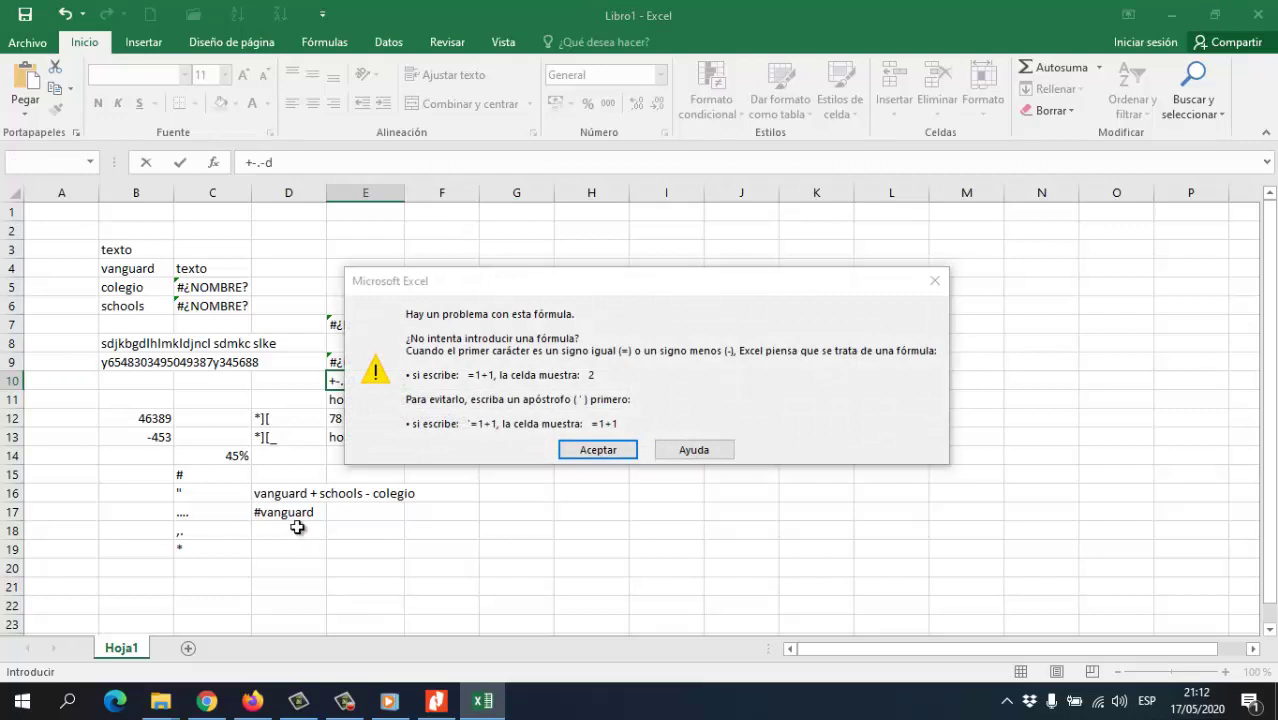
pyautogui.press('Return')
pyautogui.press('Escape')
pyautogui.press('Return')
# Review the text entries in column B from cell B8 up to cell B3
pyautogui.press('Left')
pyautogui.press('Left')
pyautogui.press('Left')
pyautogui.press('Left')
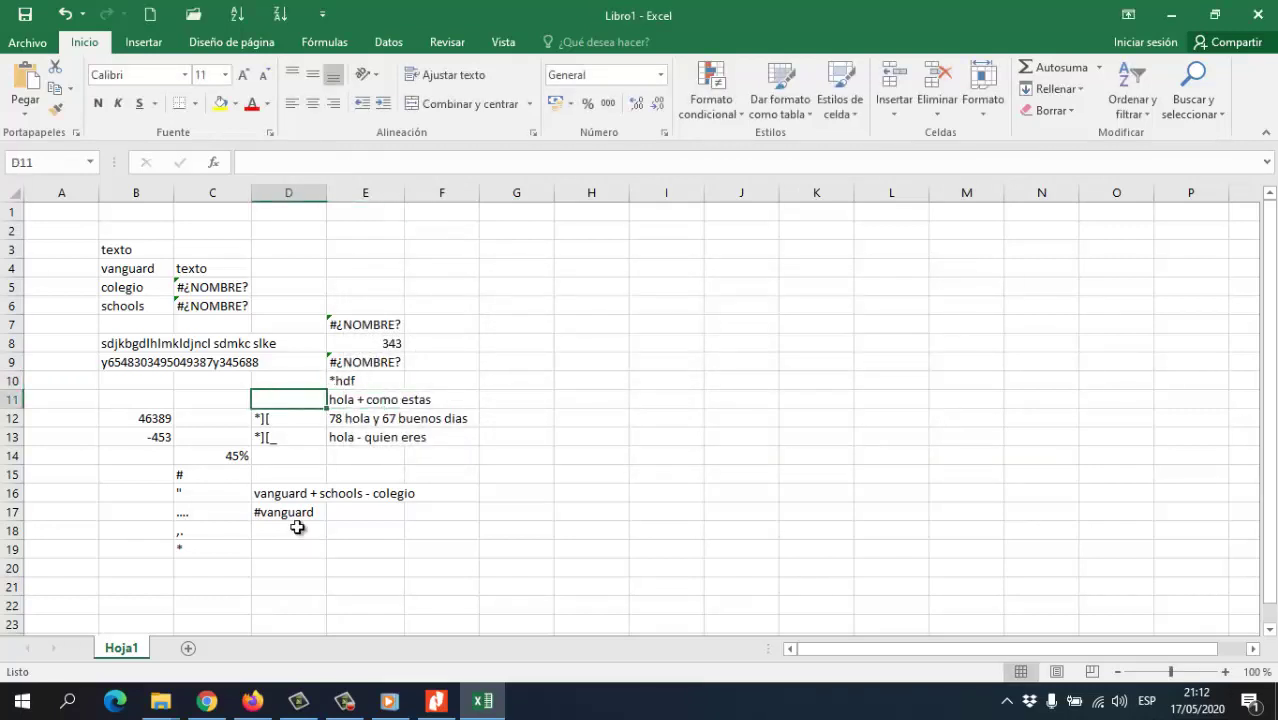
pyautogui.press('Up')
pyautogui.press('Up')
pyautogui.press('Up')
pyautogui.press('Right')
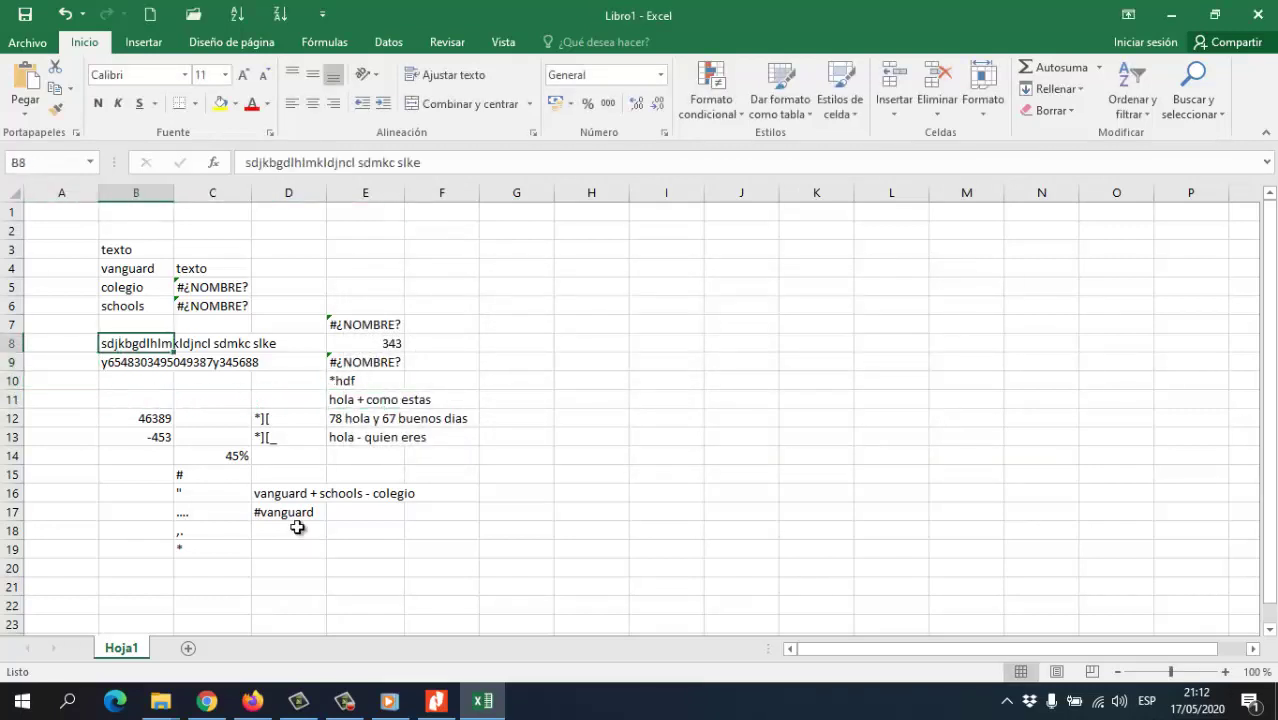
pyautogui.press('Up')
pyautogui.press('Up')
pyautogui.press('Up')
pyautogui.press('Up')
pyautogui.press('Up')
pyautogui.press('Down')
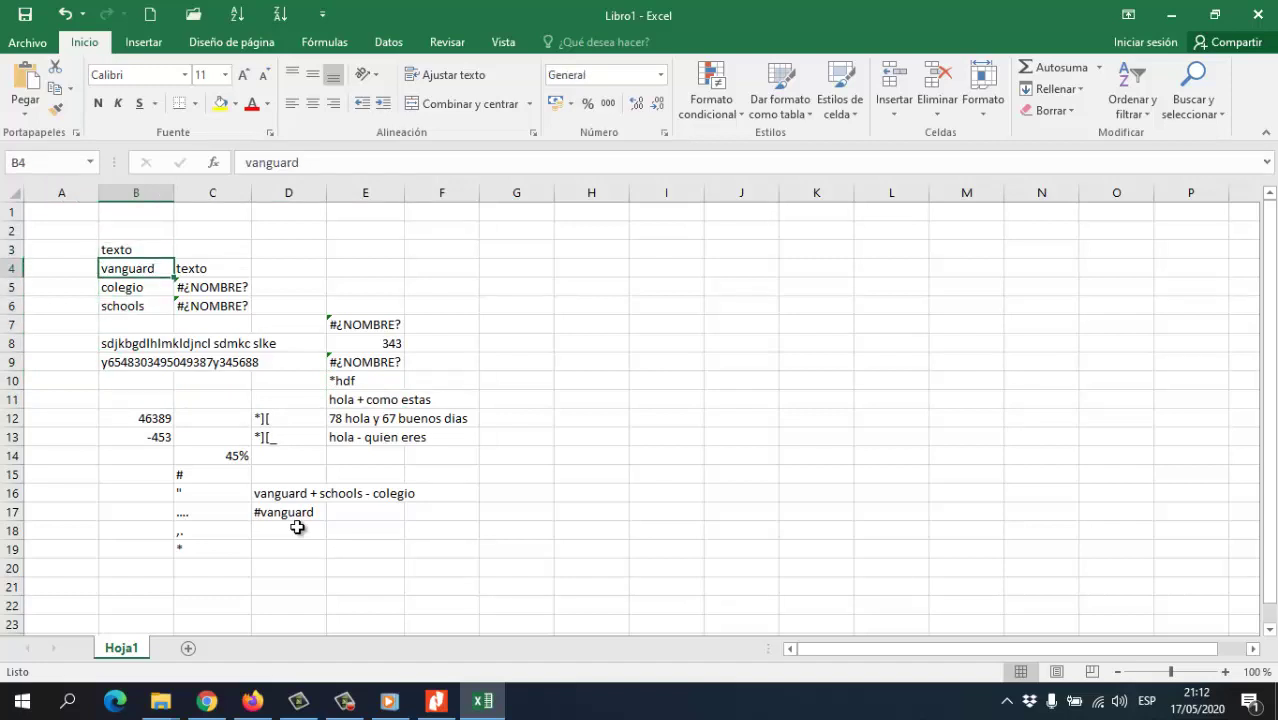
pyautogui.press('Up')
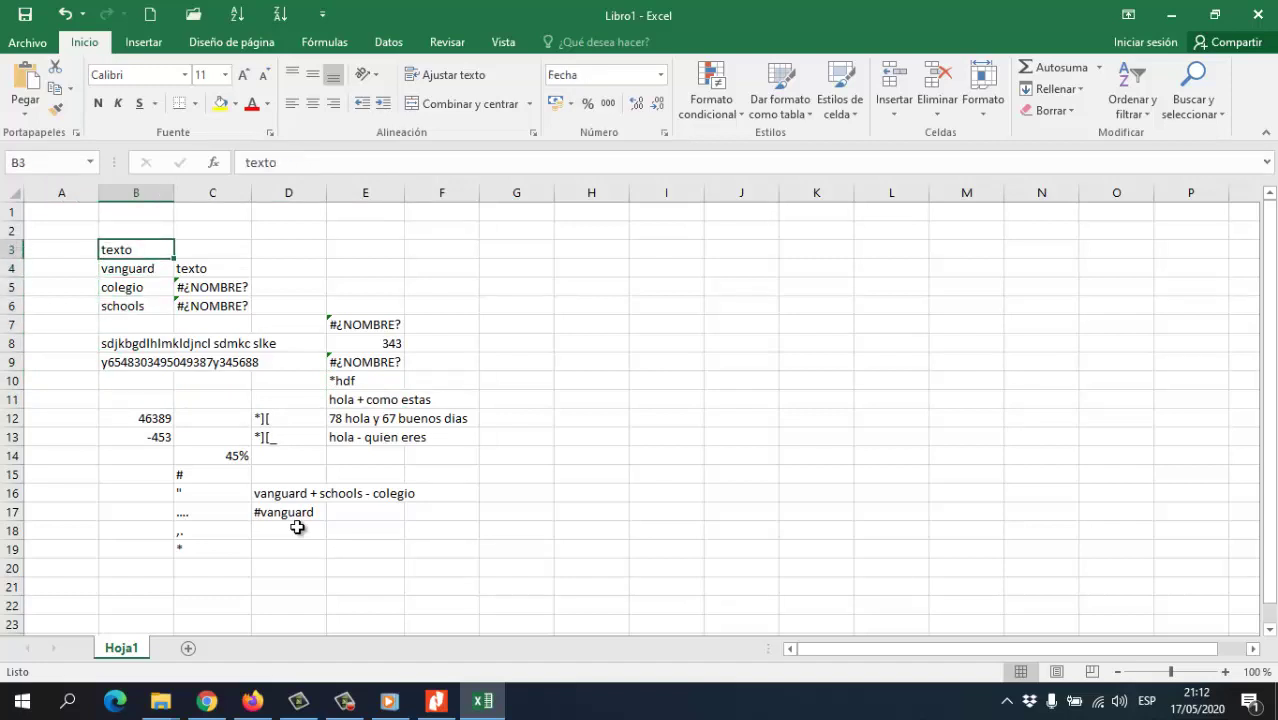
# Enter "texto" in cell F3 and "TEXTO MAY" in cell F4
pyautogui.press('Right')
pyautogui.press('Right')
pyautogui.press('Right')
pyautogui.press('Right')
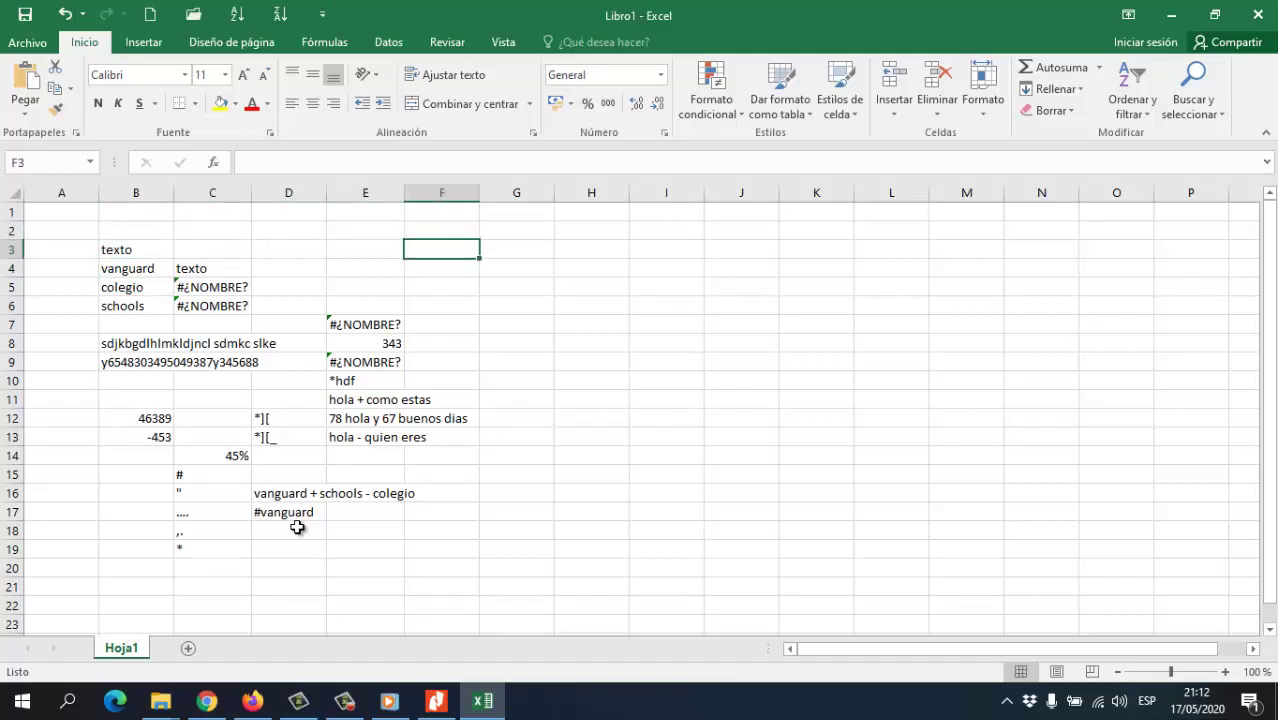
pyautogui.write('texto')
pyautogui.press('Return')
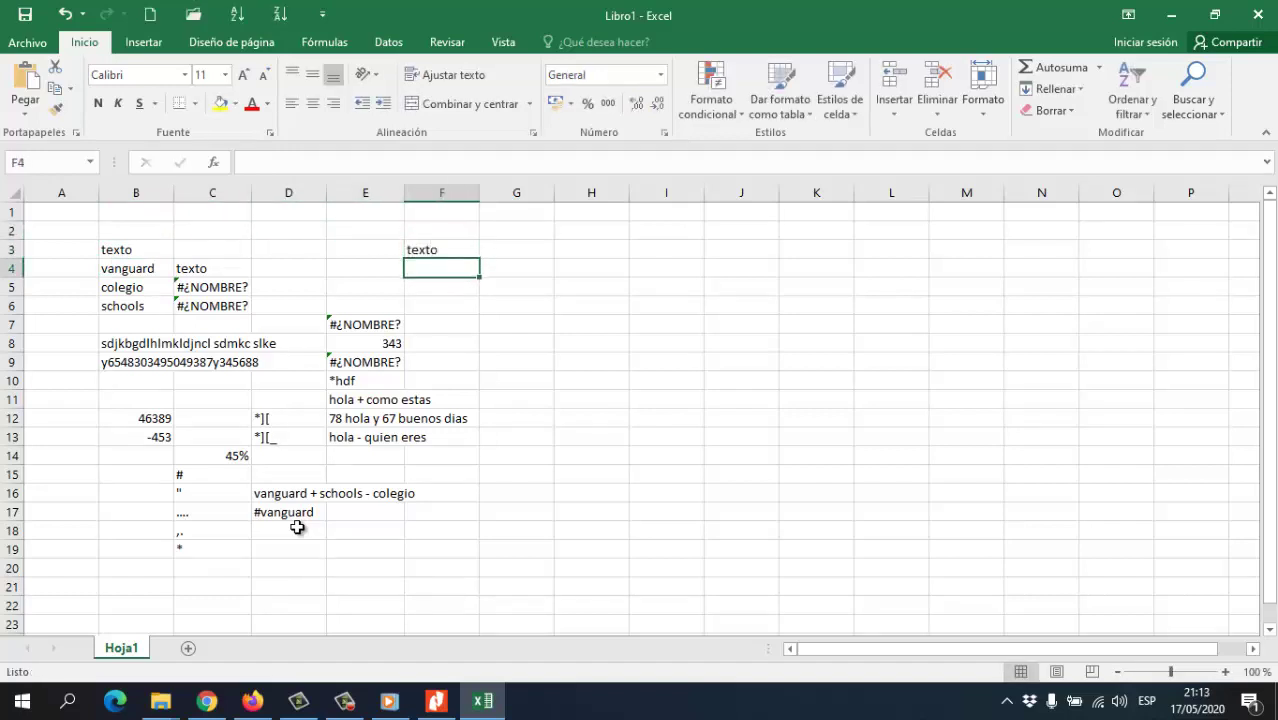
pyautogui.write('TEXTO MAY')
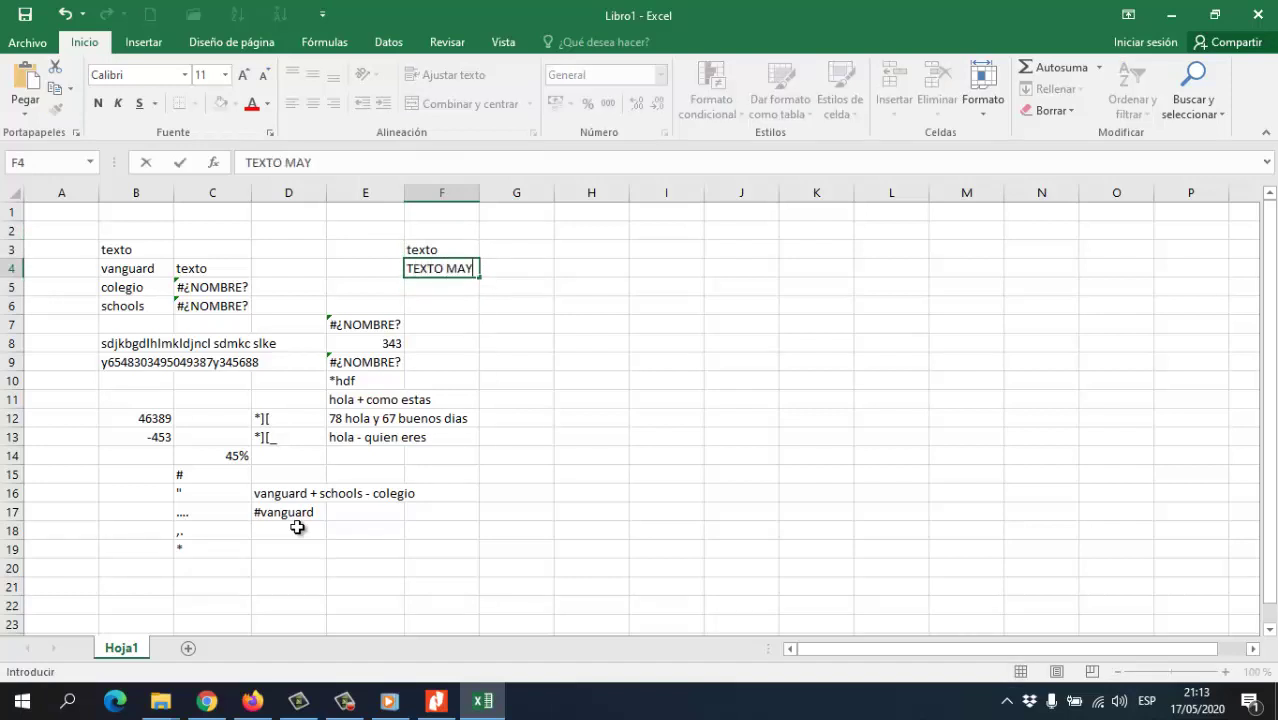
pyautogui.press('Return')
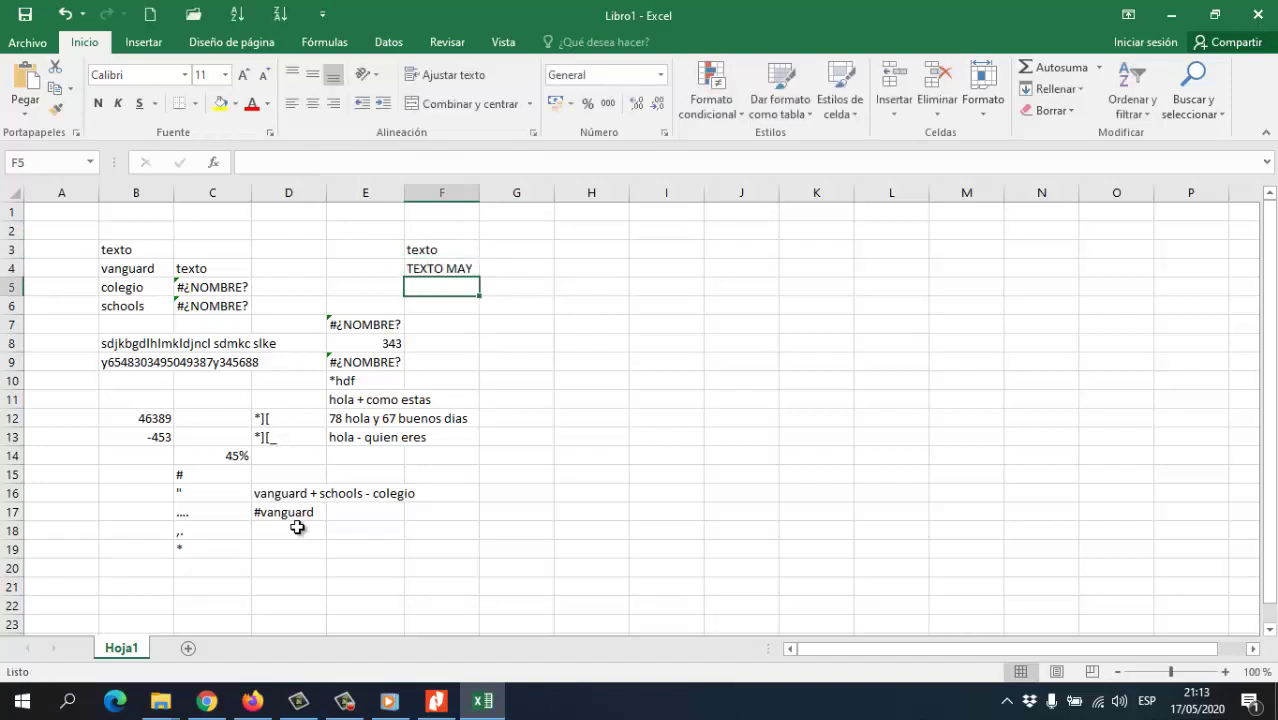
# Enter the formula =3D+4D in cell G6 and accept the suggested correction to =D3+D4
pyautogui.press('Up')
pyautogui.press('Down')
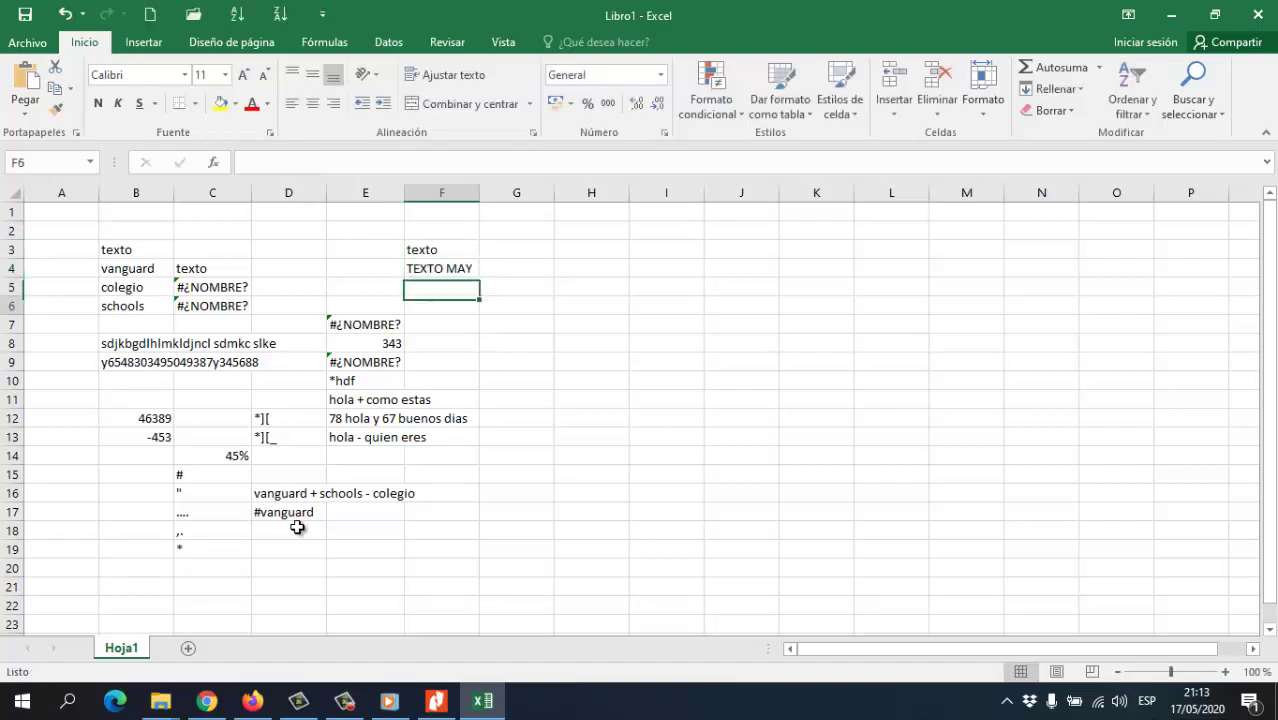
pyautogui.press('Down')
pyautogui.press('Right')
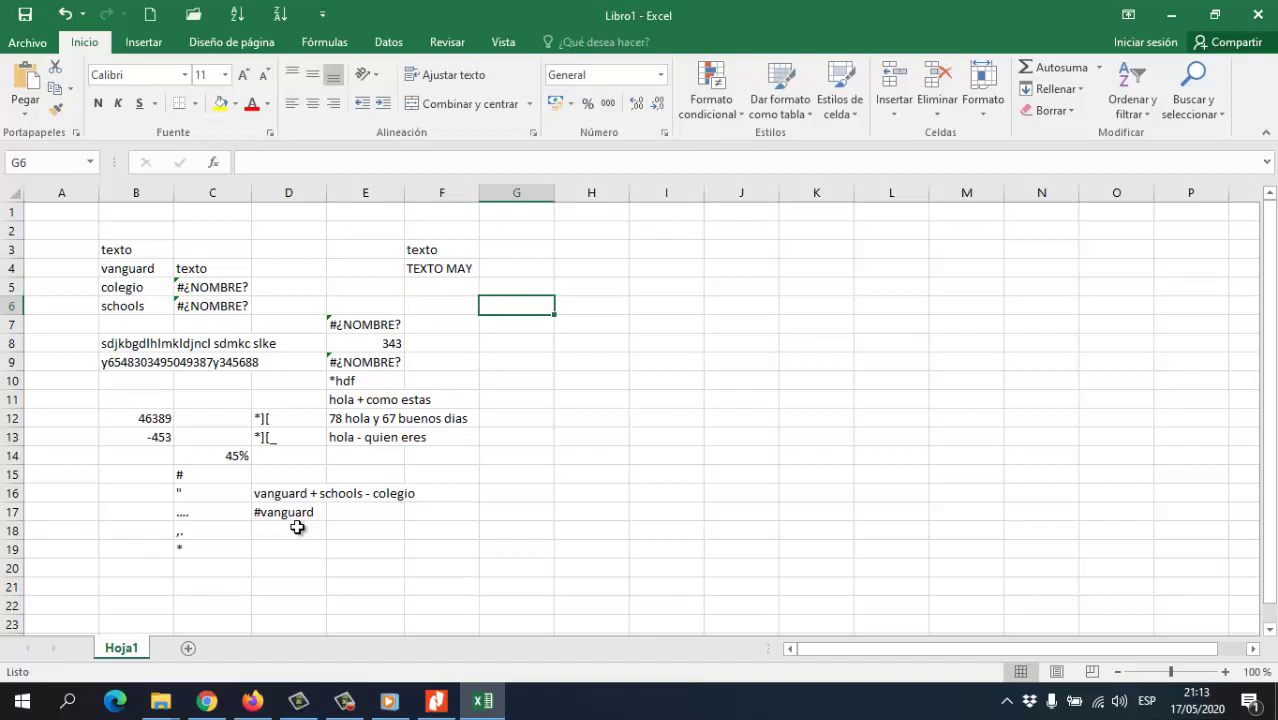
pyautogui.write('=')
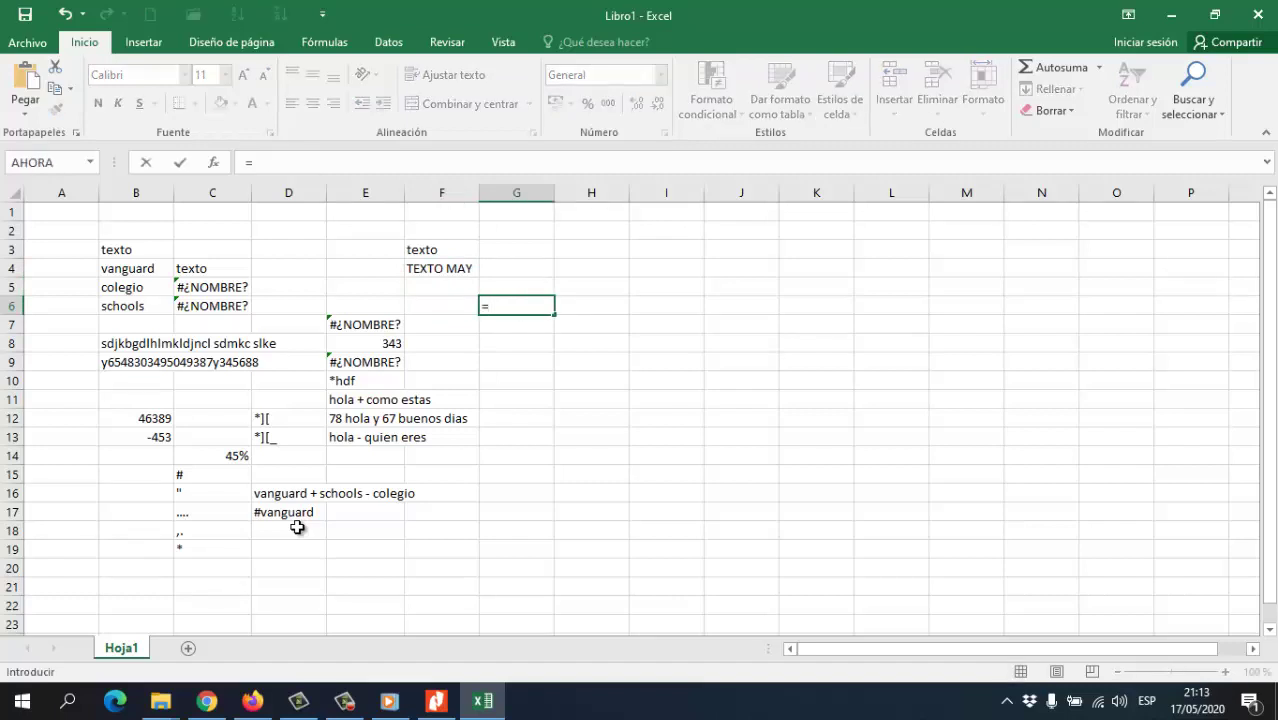
pyautogui.write('3D')
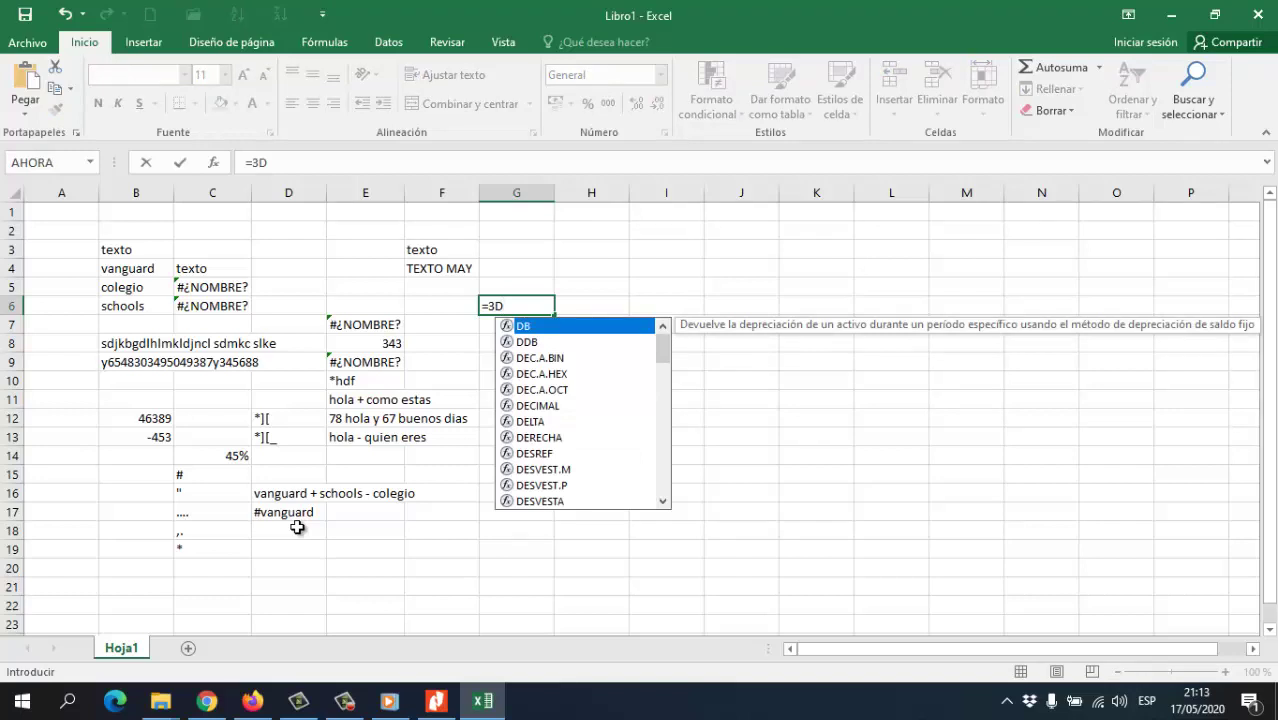
pyautogui.write('+4D')
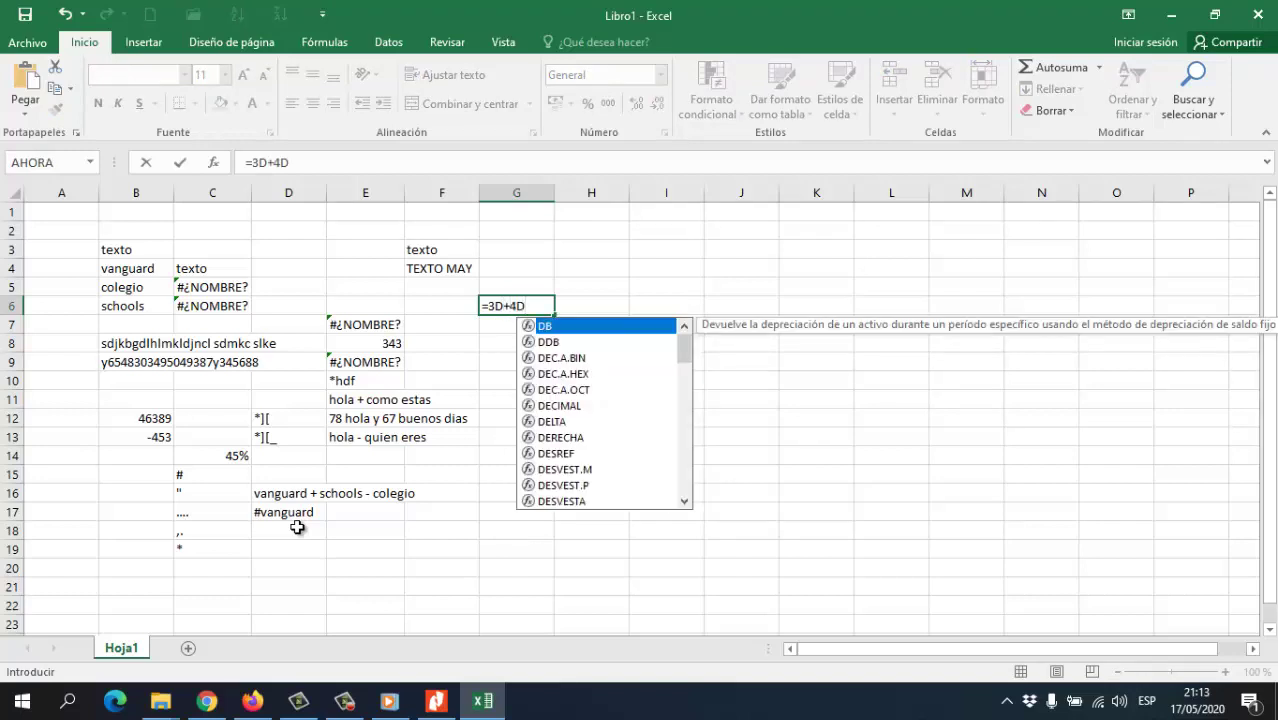
pyautogui.press('Return')
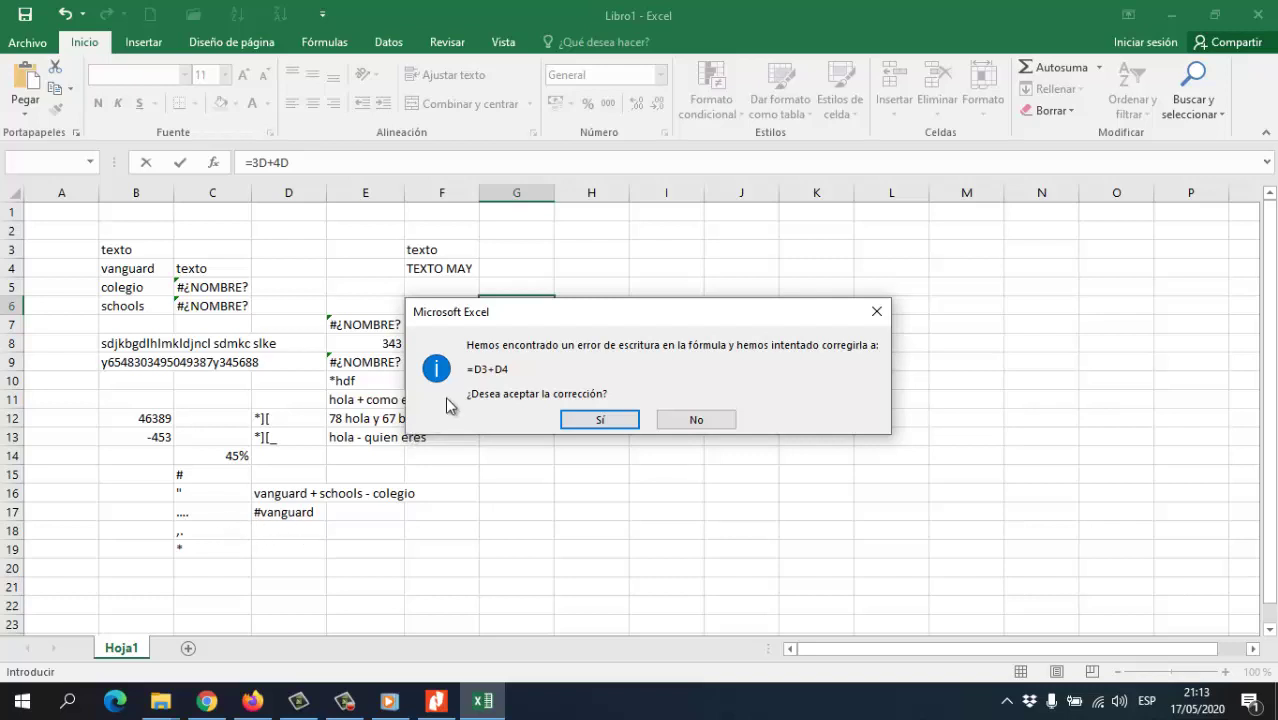
pyautogui.moveTo(499, 313); pyautogui.dragTo(497, 361)
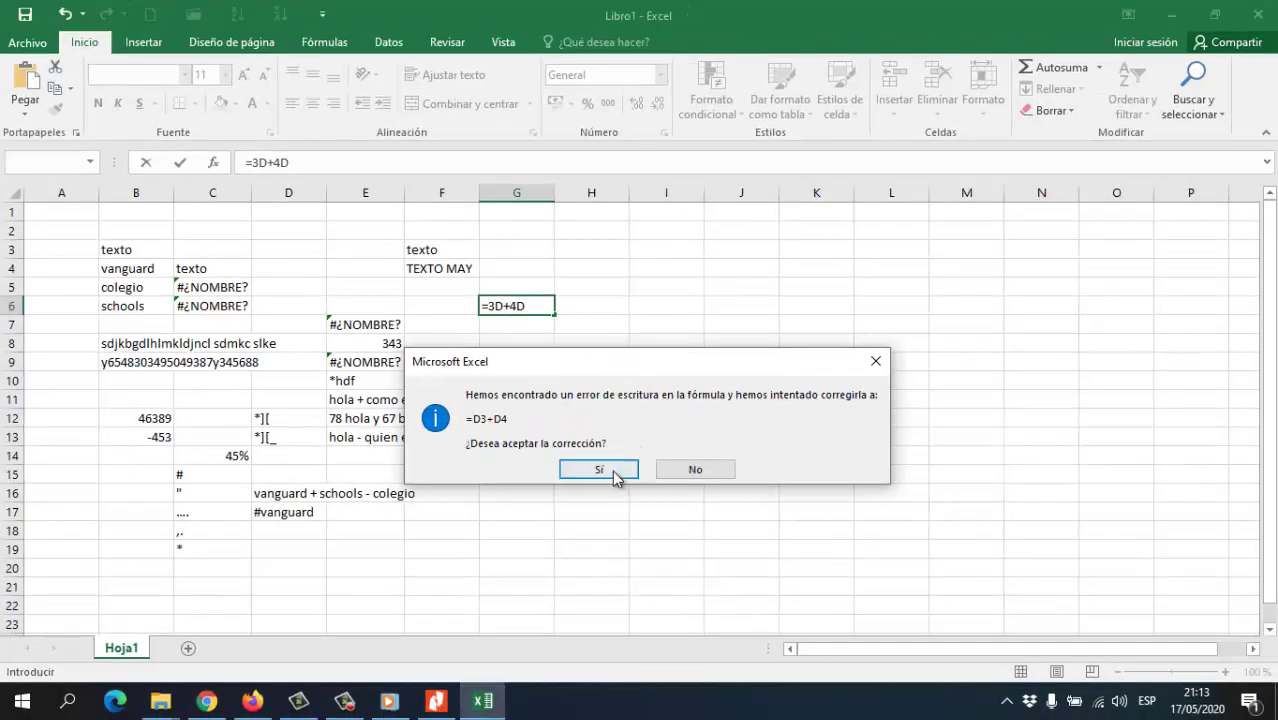
pyautogui.click(619, 577)
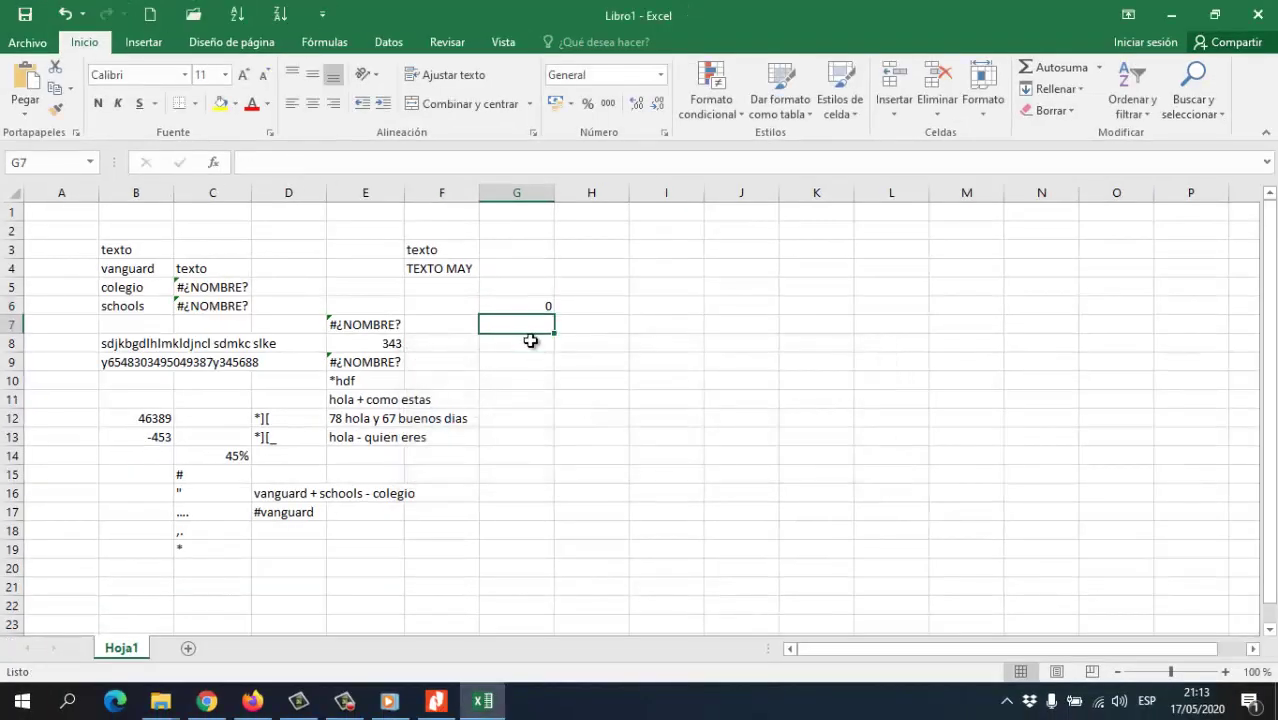
pyautogui.click(525, 300)
pyautogui.click(287, 287)
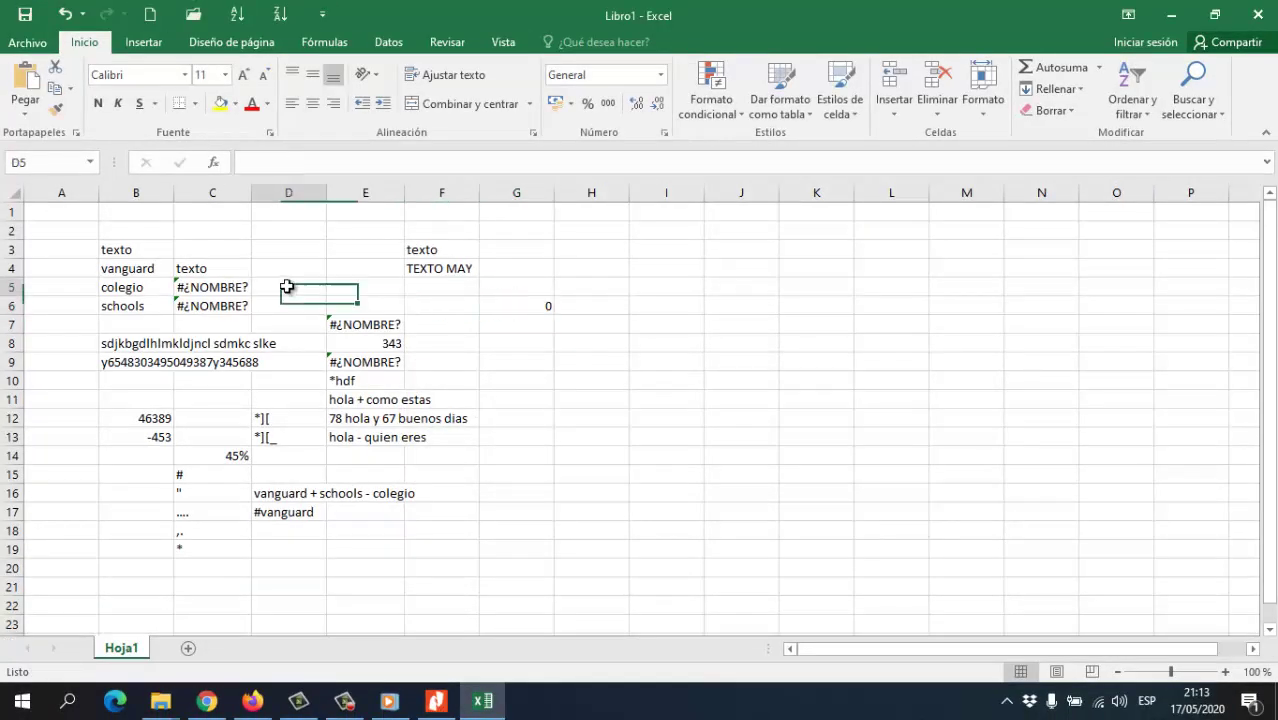
pyautogui.click(137, 340)
pyautogui.click(214, 379)
pyautogui.click(571, 477)
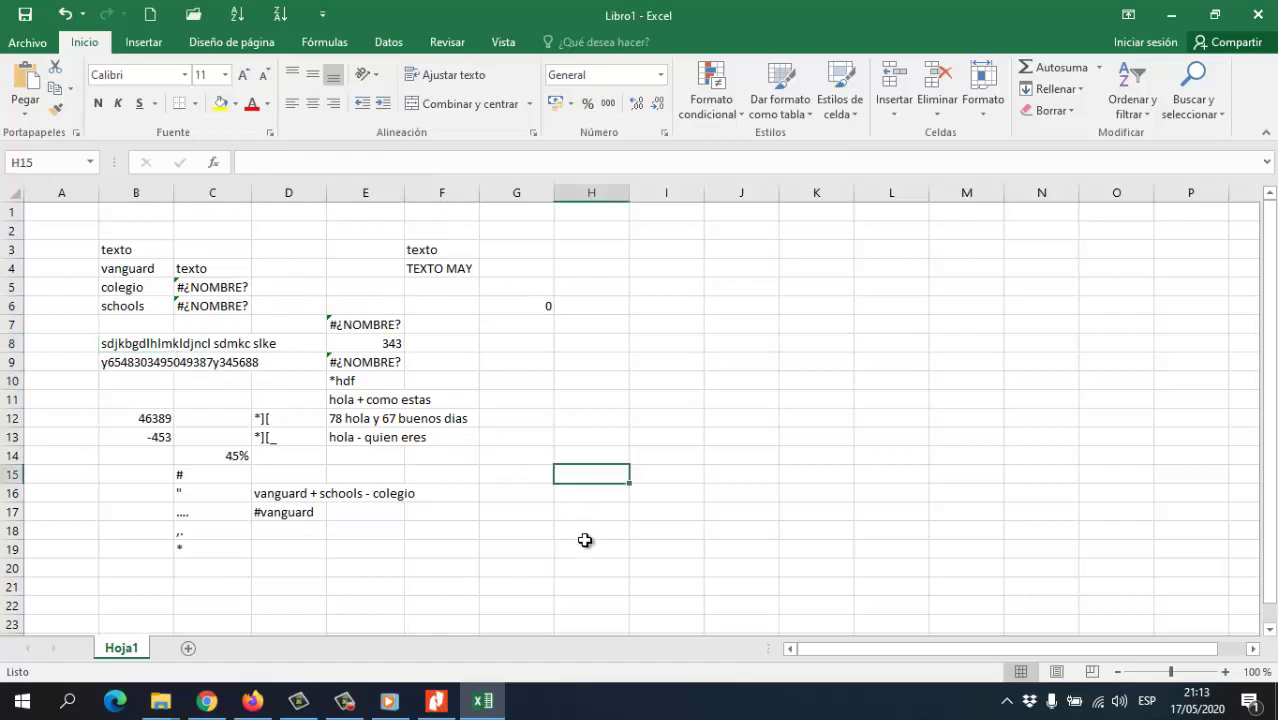
# Clear the contents of the range A1:H18 and the leftover asterisk in cell C19
pyautogui.moveTo(585, 531); pyautogui.dragTo(57, 220)
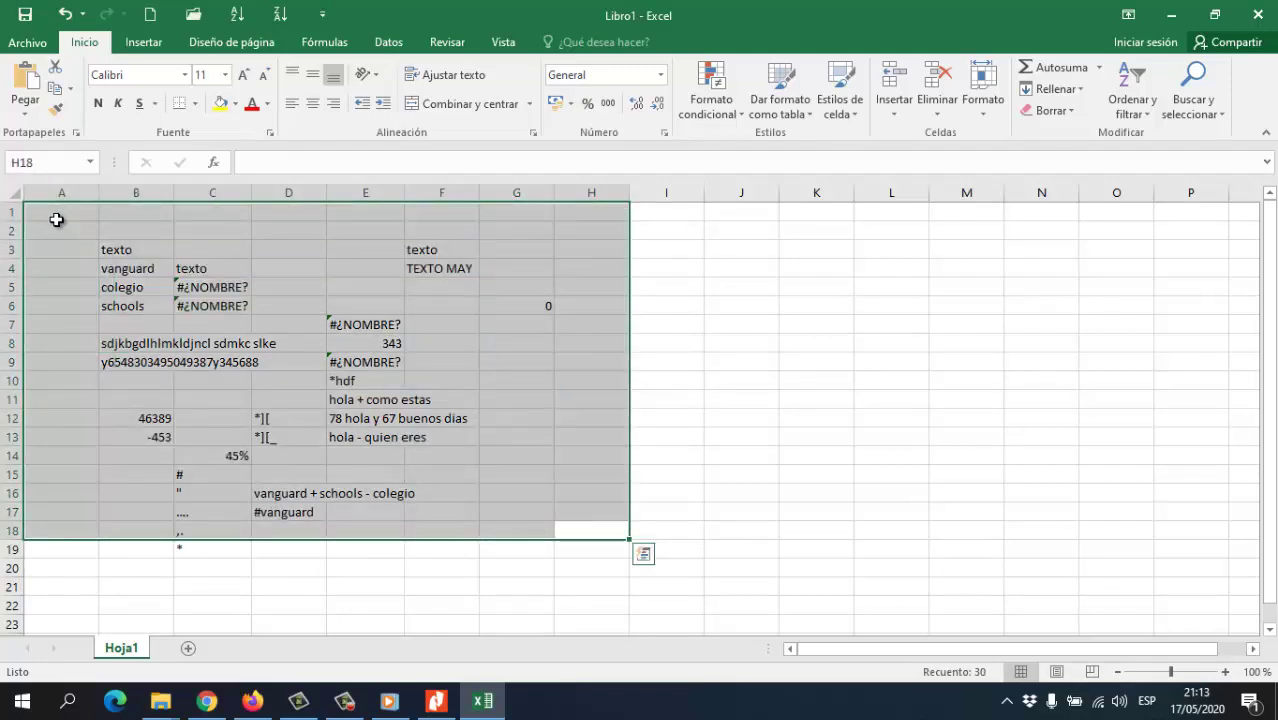
pyautogui.press('Delete')
pyautogui.click(140, 262)
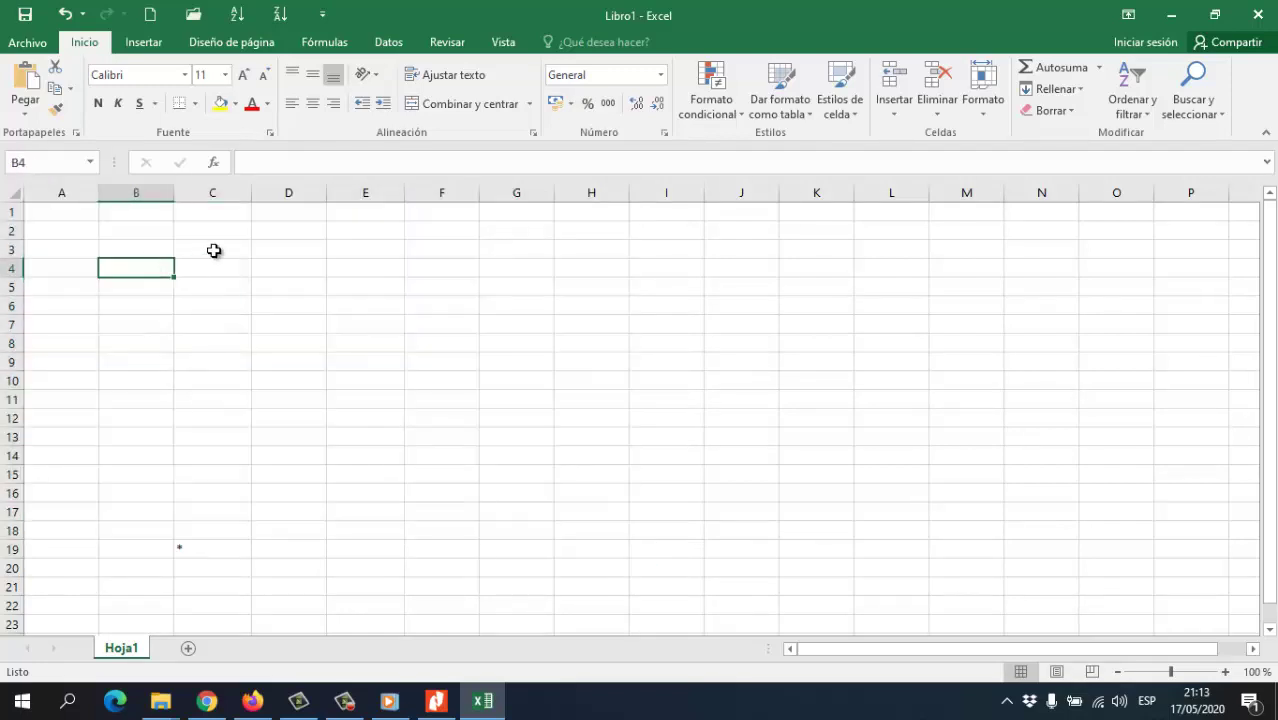
pyautogui.click(214, 251)
pyautogui.click(280, 299)
pyautogui.moveTo(140, 512); pyautogui.dragTo(390, 605)
pyautogui.moveTo(212, 437); pyautogui.dragTo(365, 474)
# Select cell B3 in the emptied sheet
pyautogui.click(212, 296)
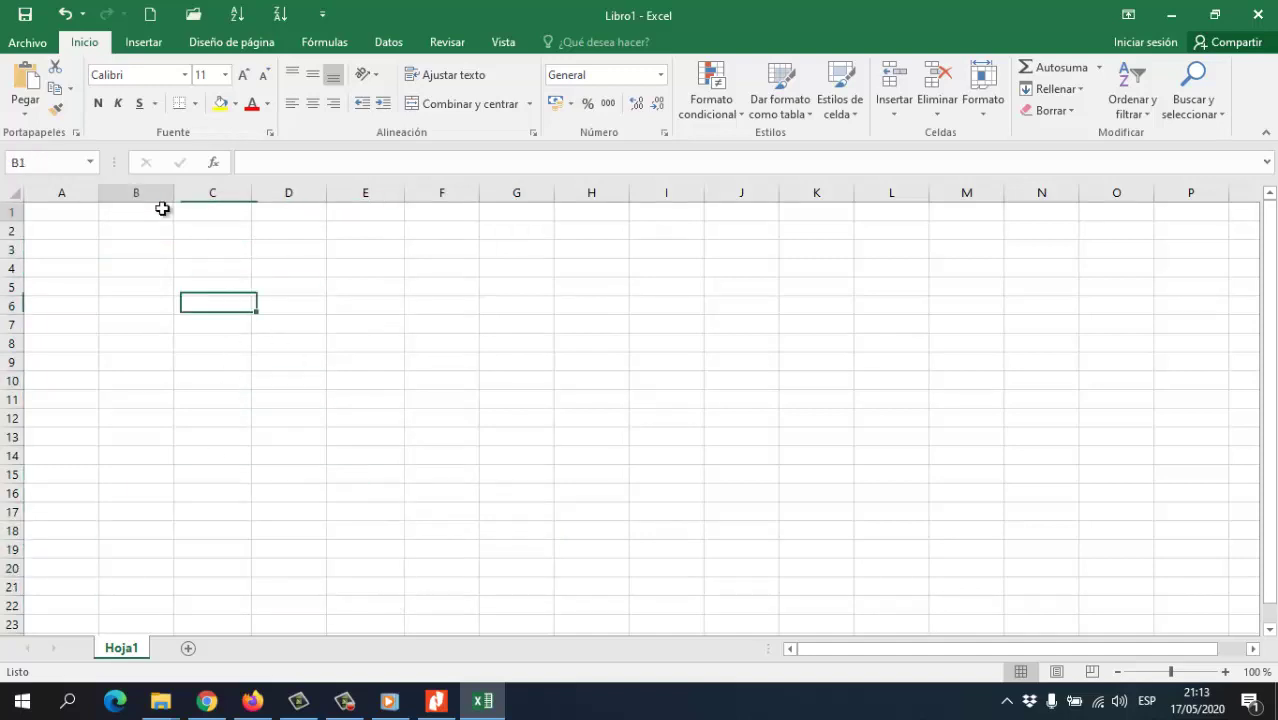
pyautogui.click(136, 230)
pyautogui.click(157, 252)
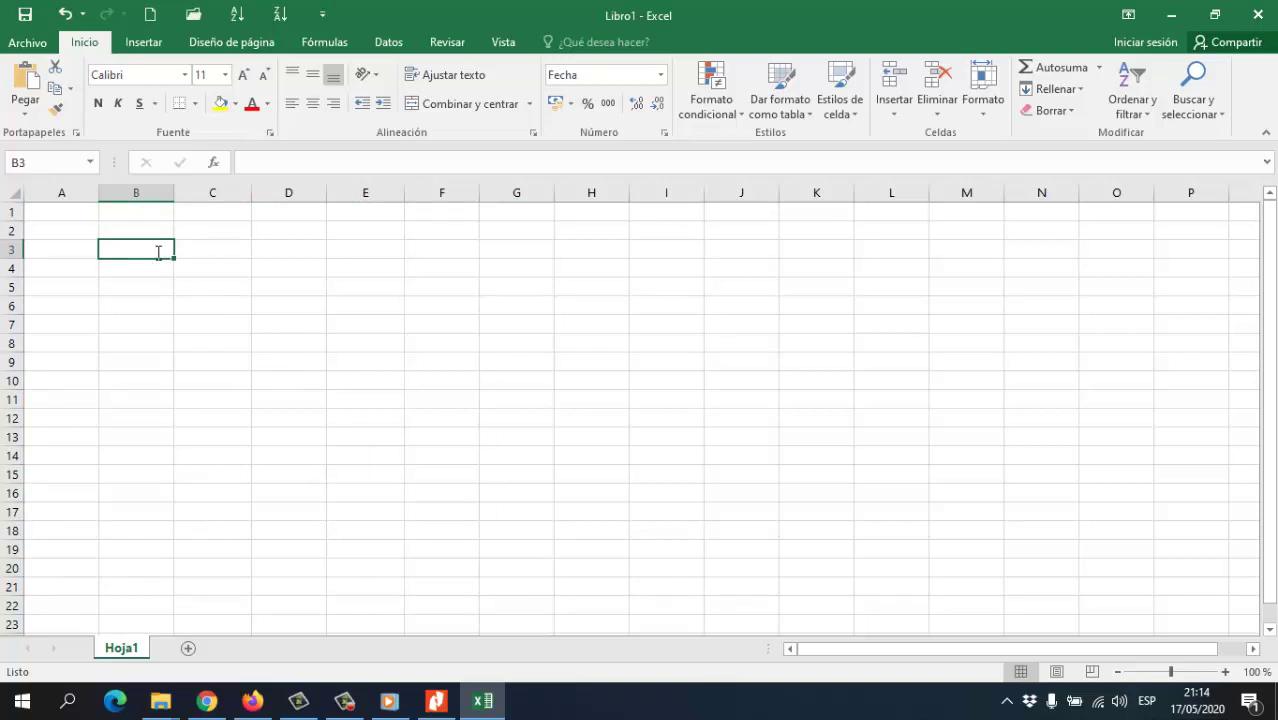
# Enter the lone symbols + in cell B3, = in cell B4 and - in cell B5
pyautogui.write('+B3')
pyautogui.press('BackSpace')
pyautogui.press('BackSpace')
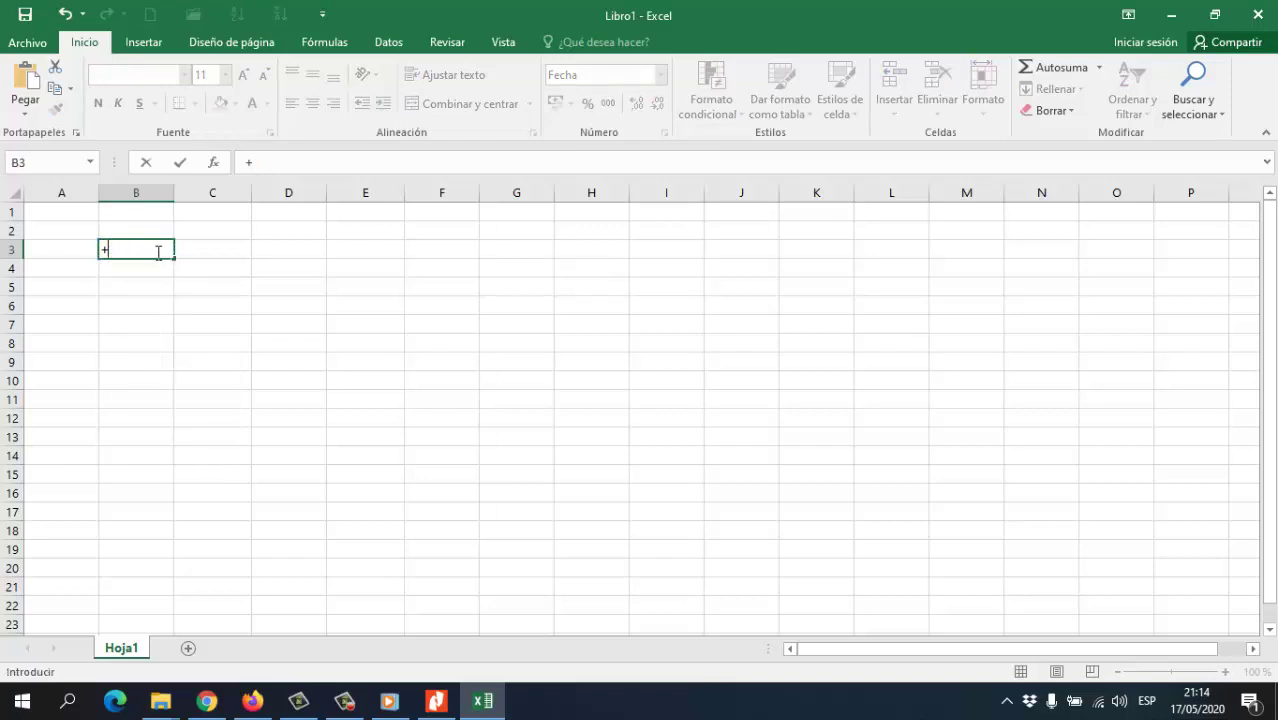
pyautogui.press('Return')
pyautogui.write('=')
pyautogui.press('Return')
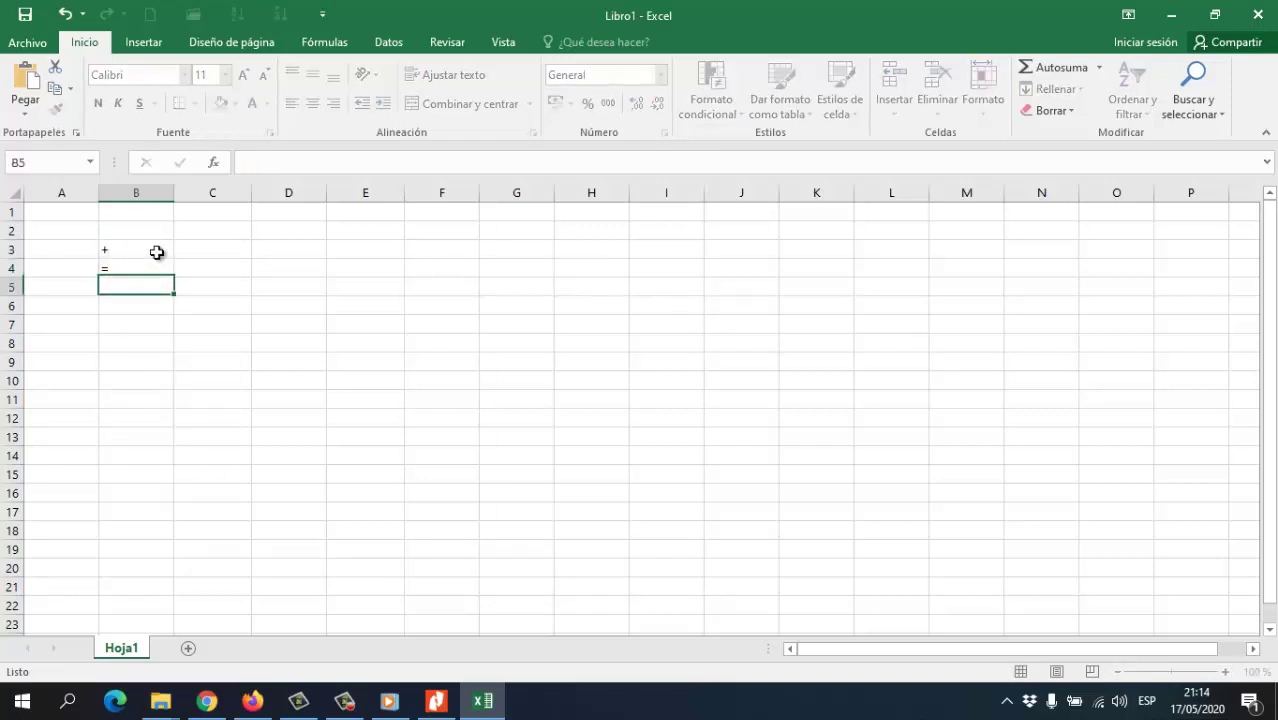
pyautogui.write('-')
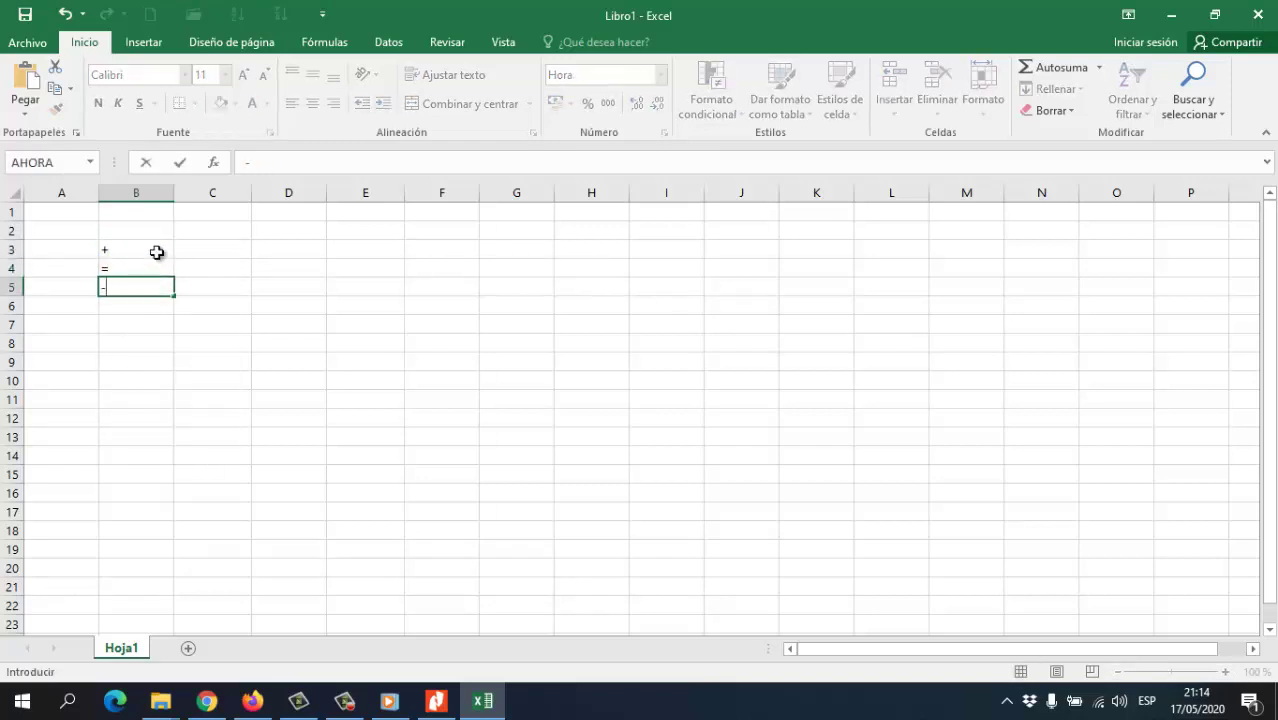
pyautogui.hotkey('ctrl', 'Return')
# Review the contents of the symbol cells B3 to B5 one by one
pyautogui.press('Up')
pyautogui.press('Up')
pyautogui.press('Down')
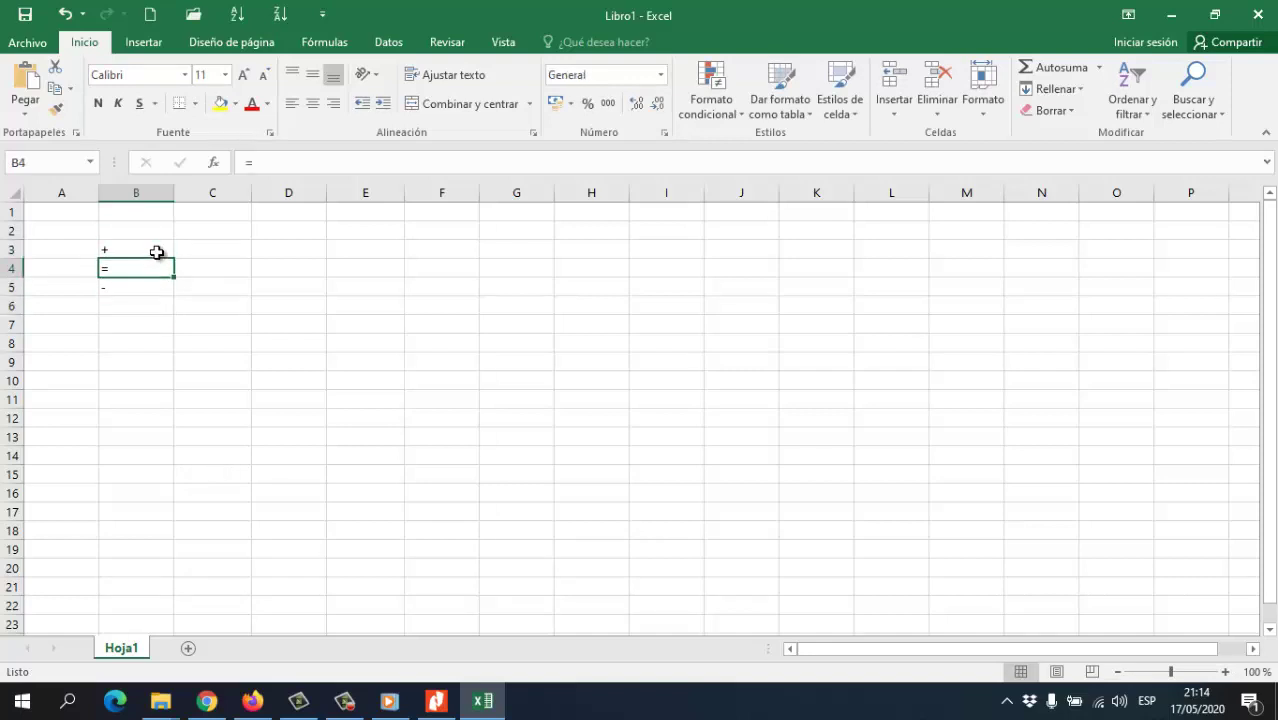
pyautogui.press('Down')
pyautogui.press('Up')
pyautogui.press('Up')
pyautogui.press('Down')
pyautogui.press('Down')
pyautogui.press('Down')
pyautogui.press('Up')
pyautogui.press('Up')
pyautogui.press('Up')
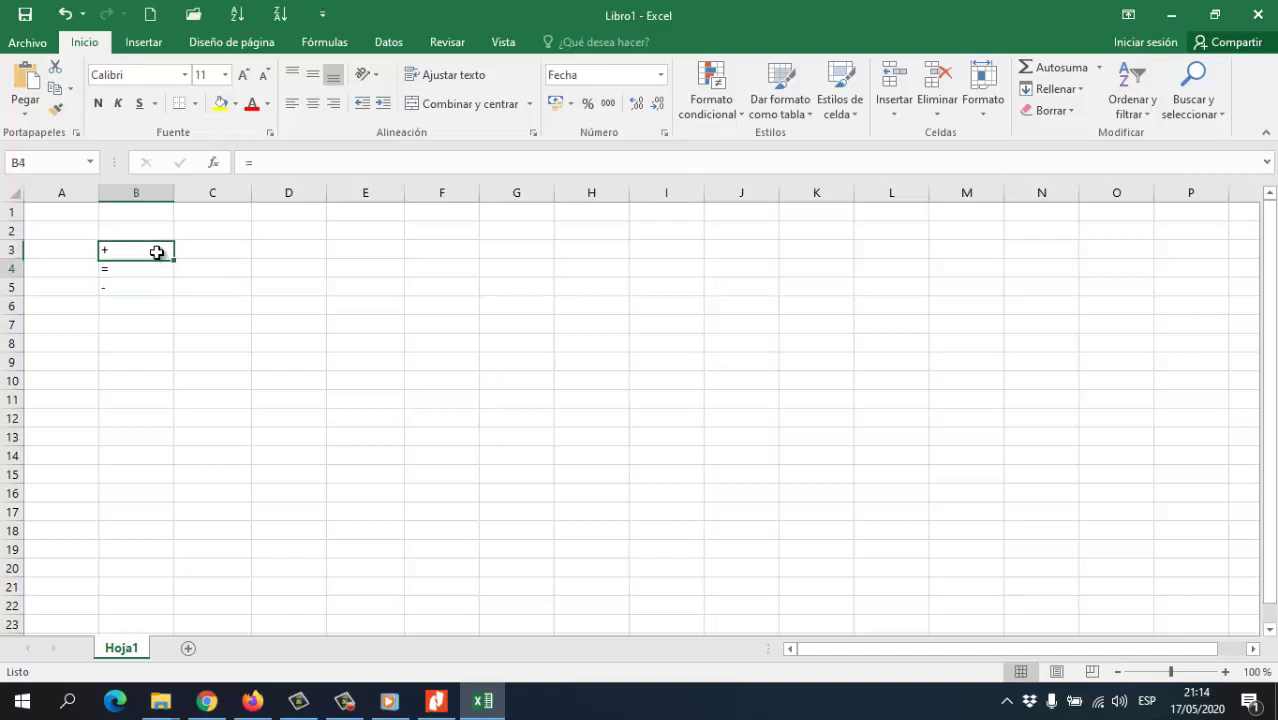
# Enter _D in cell B6 and -d in cell B7
pyautogui.press('Down')
pyautogui.press('Down')
pyautogui.press('Down')
pyautogui.write('_D')
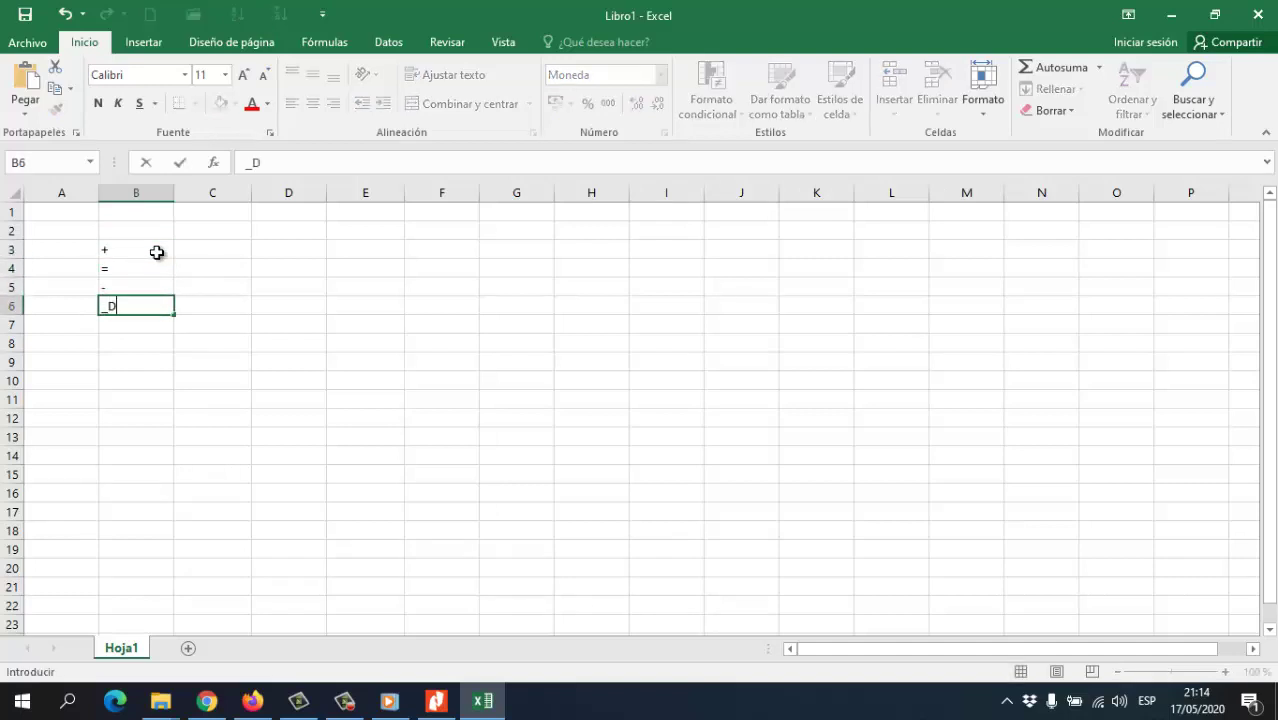
pyautogui.press('Return')
pyautogui.write('-d')
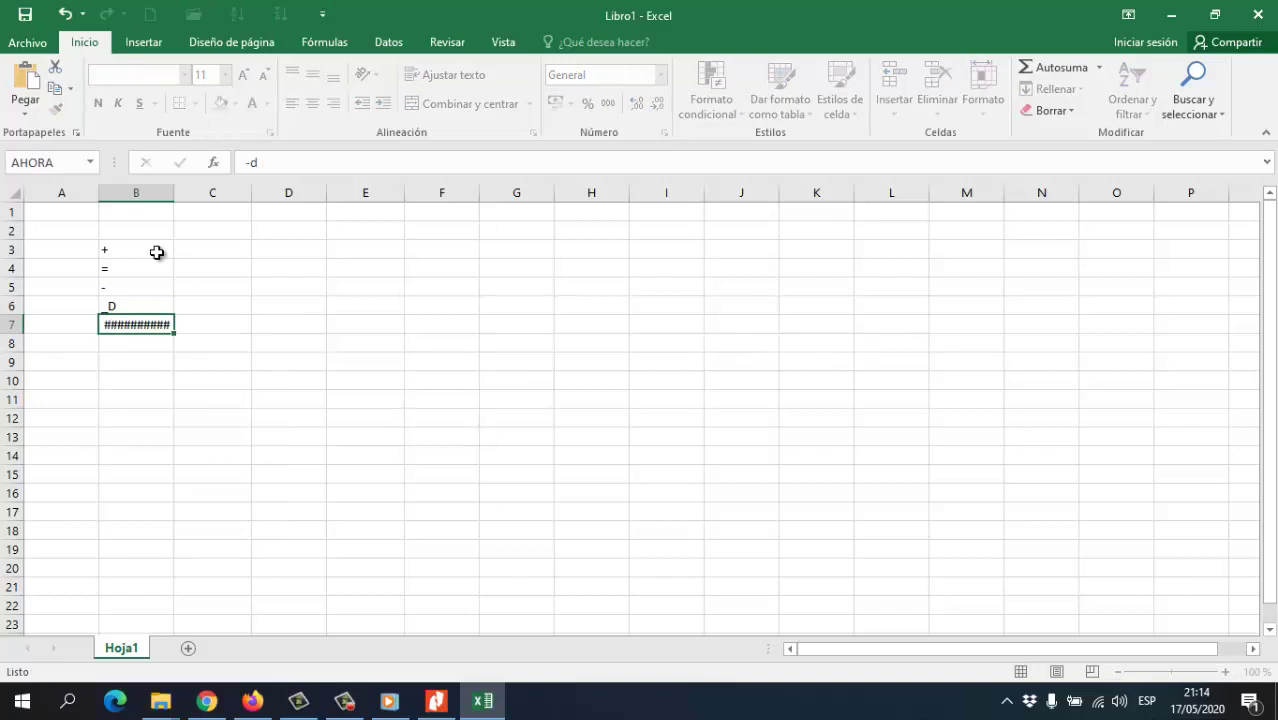
pyautogui.press('Return')
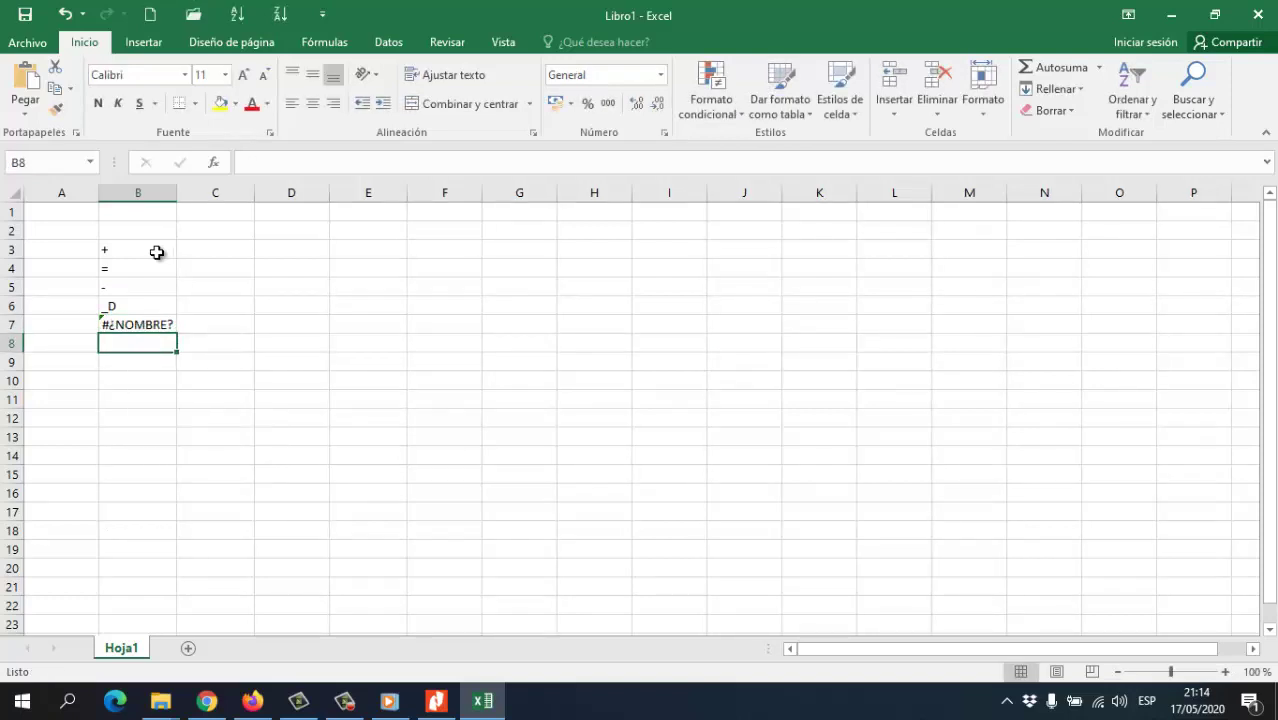
# Enter +D in cell B8, replacing the *D entry, and =K in cell B9
pyautogui.write('*D')
pyautogui.press('Return')
pyautogui.press('Up')
pyautogui.write('+D')
pyautogui.press('Return')
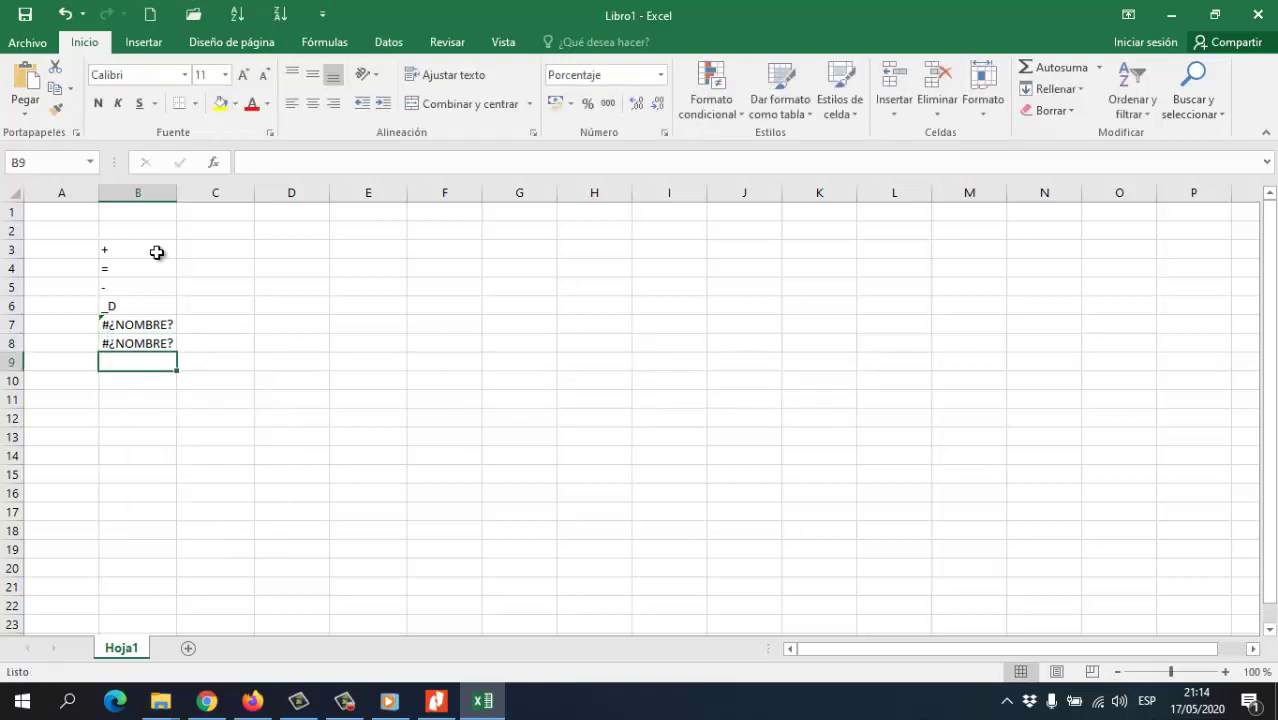
pyautogui.write('=k')
pyautogui.press('Return')
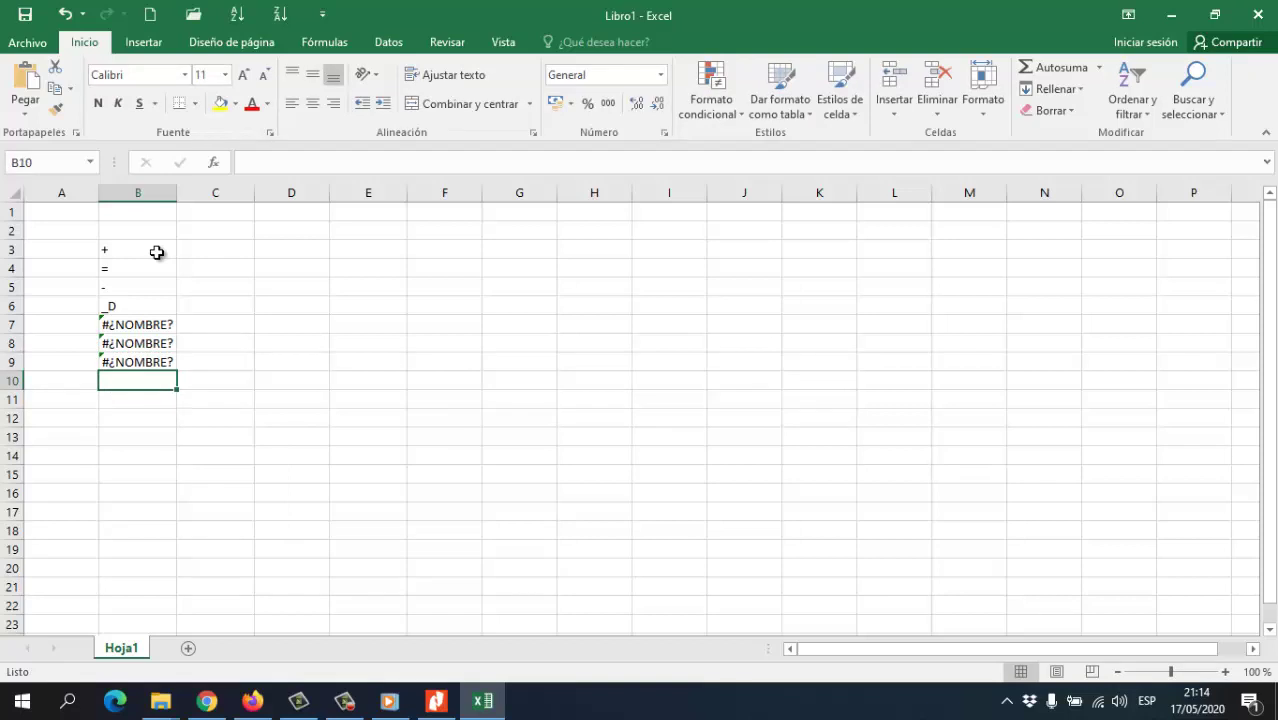
# Go through cells B3 to B9 and compare what each symbol and letter entry holds
pyautogui.press('Up')
pyautogui.press('Up')
pyautogui.press('Up')
pyautogui.press('Up')
pyautogui.press('Up')
pyautogui.press('Up')
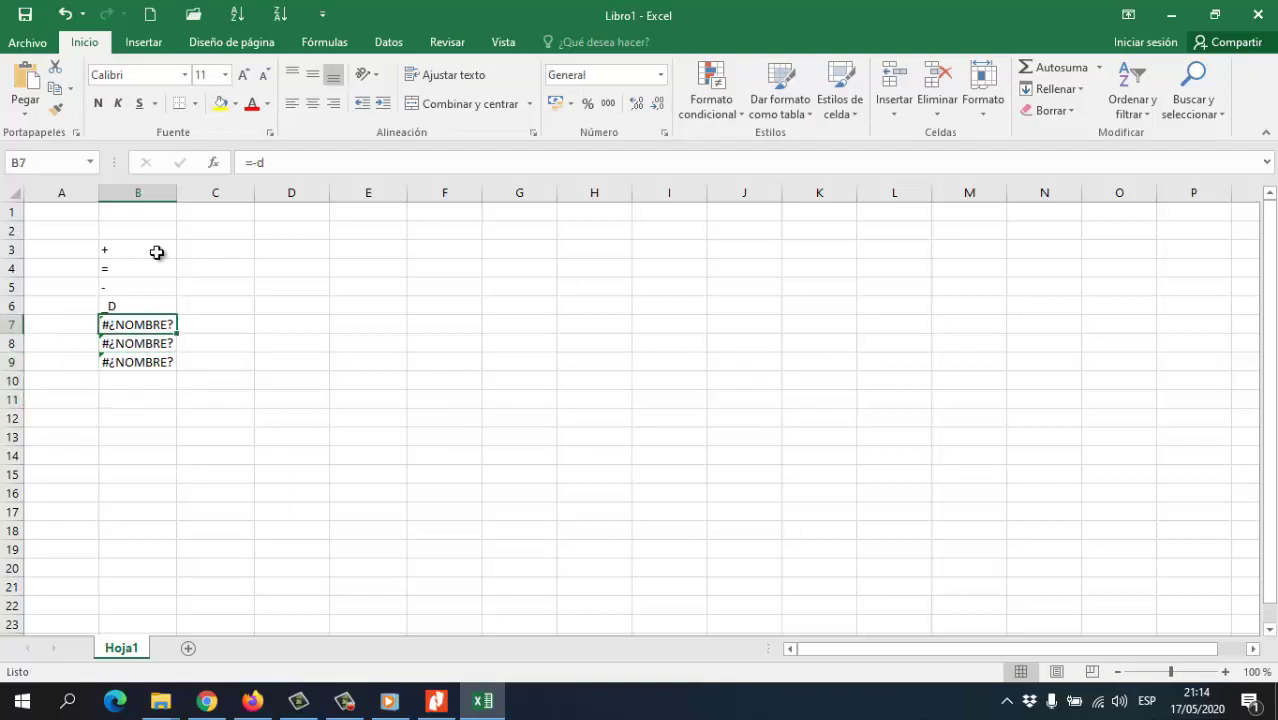
pyautogui.press('Up')
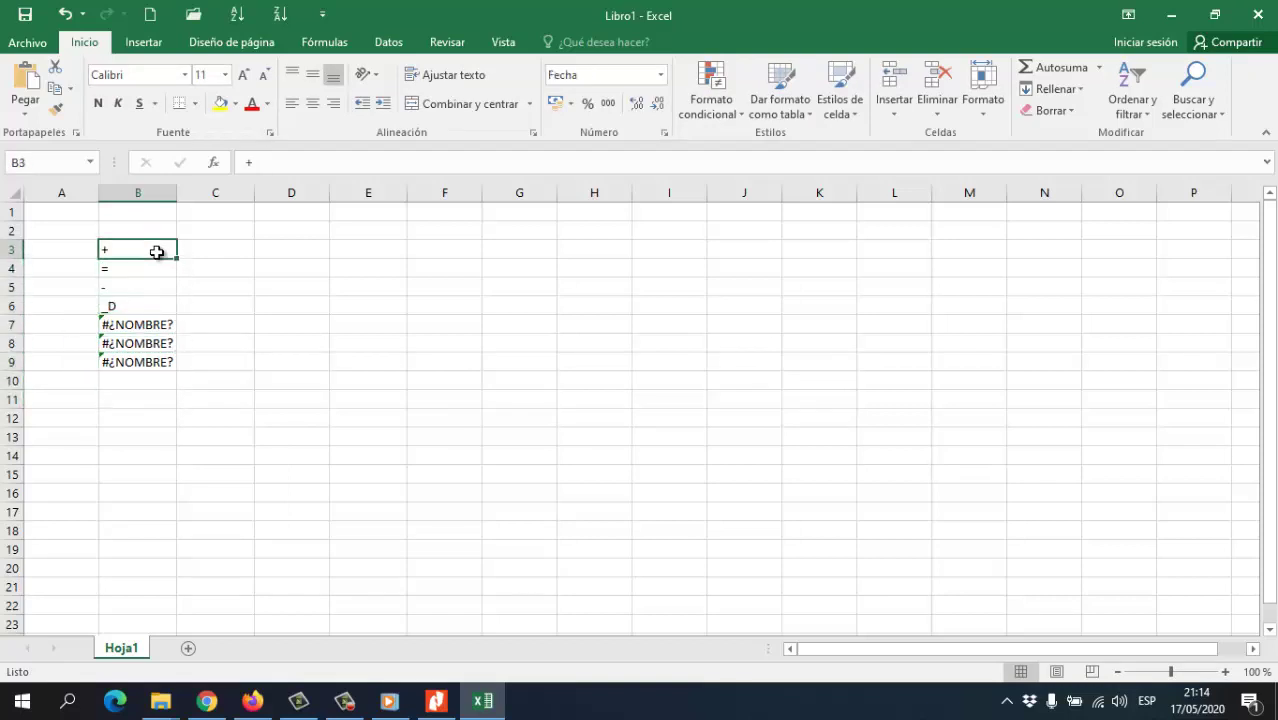
pyautogui.press('Down')
pyautogui.press('Down')
pyautogui.press('Down')
pyautogui.press('Up')
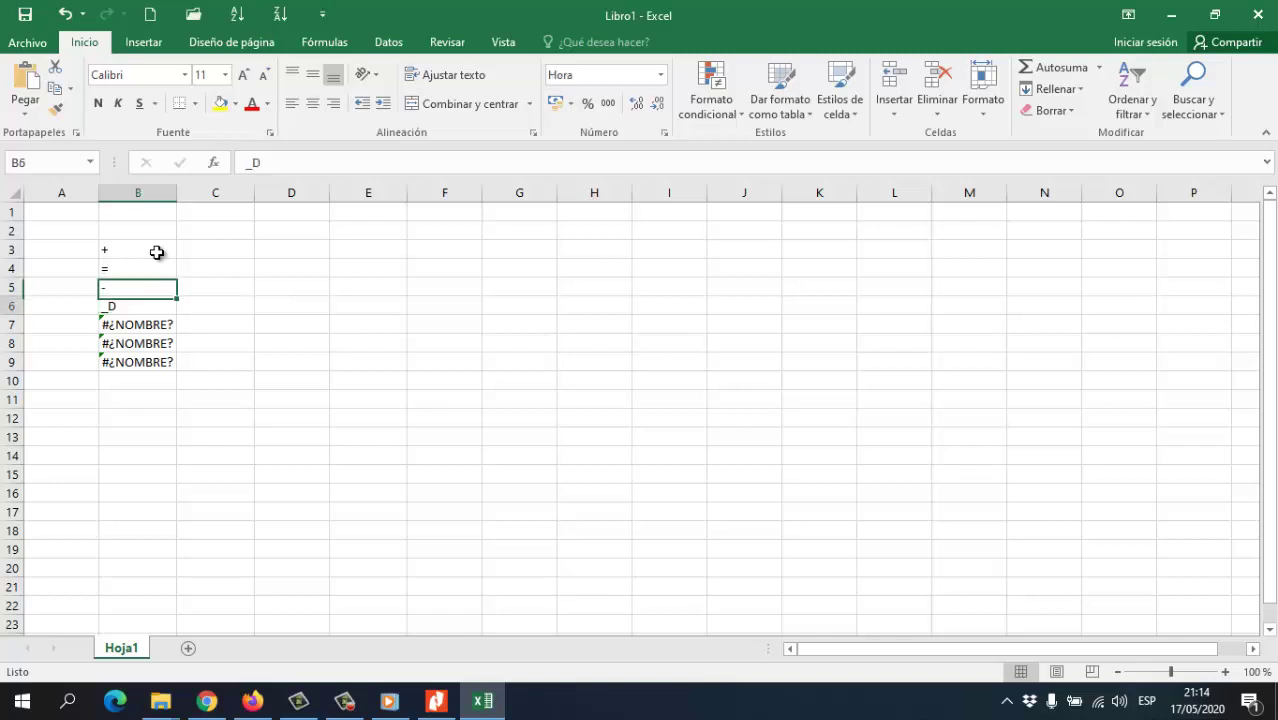
pyautogui.press('Down')
pyautogui.press('Down')
pyautogui.press('Down')
pyautogui.press('Down')
pyautogui.press('Down')
pyautogui.press('Up')
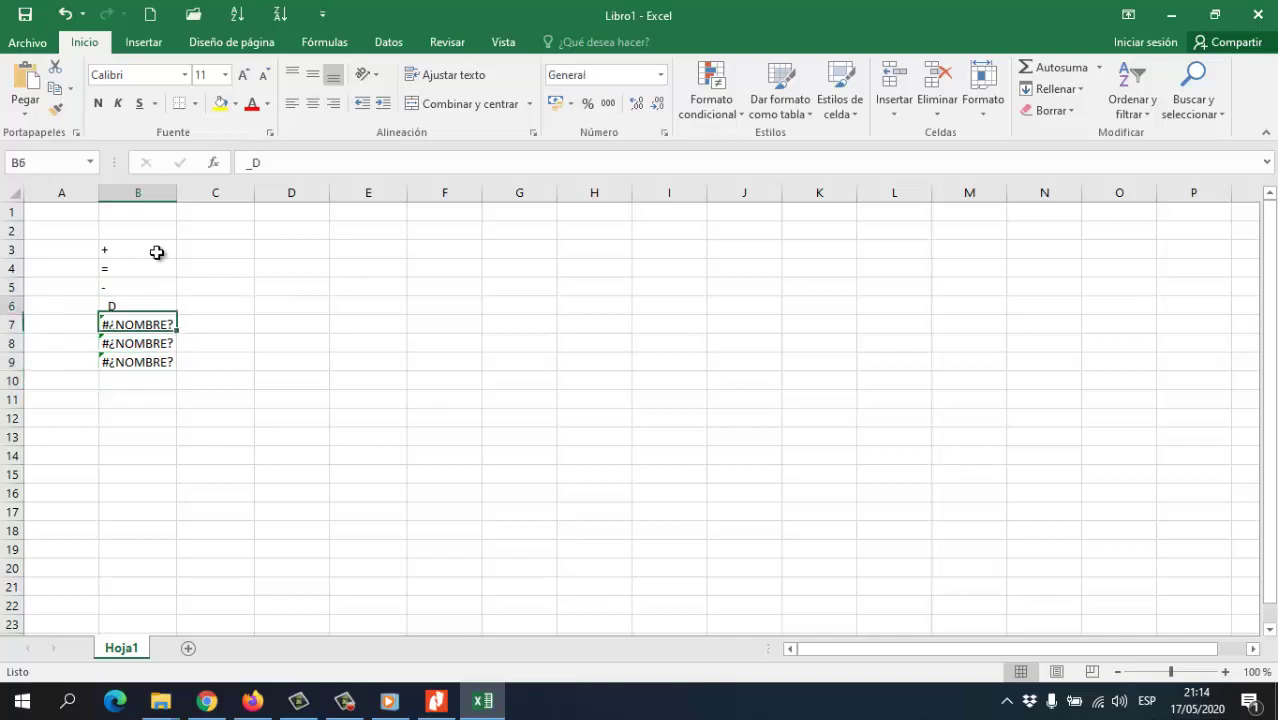
pyautogui.press('Down')
pyautogui.press('Down')
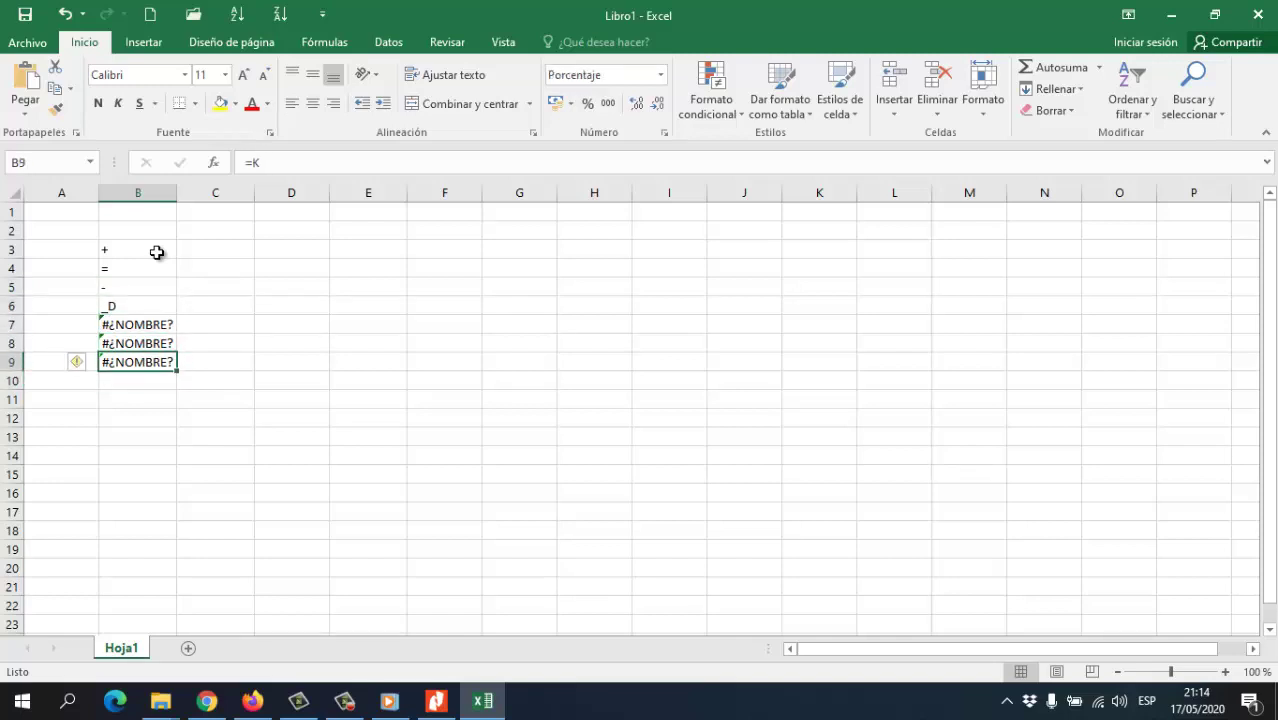
pyautogui.write('=')
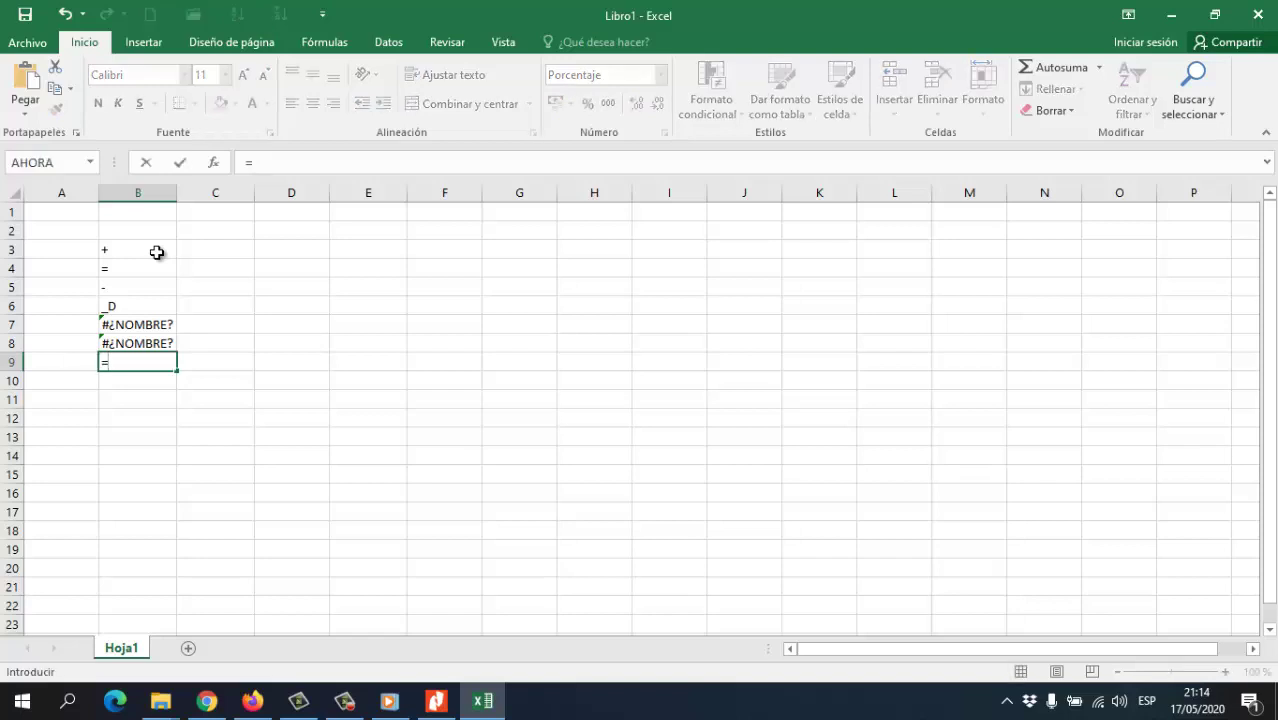
pyautogui.write('K')
pyautogui.press('Escape')
# Enter =K in cell B10 below the other formula examples
pyautogui.press('Down')
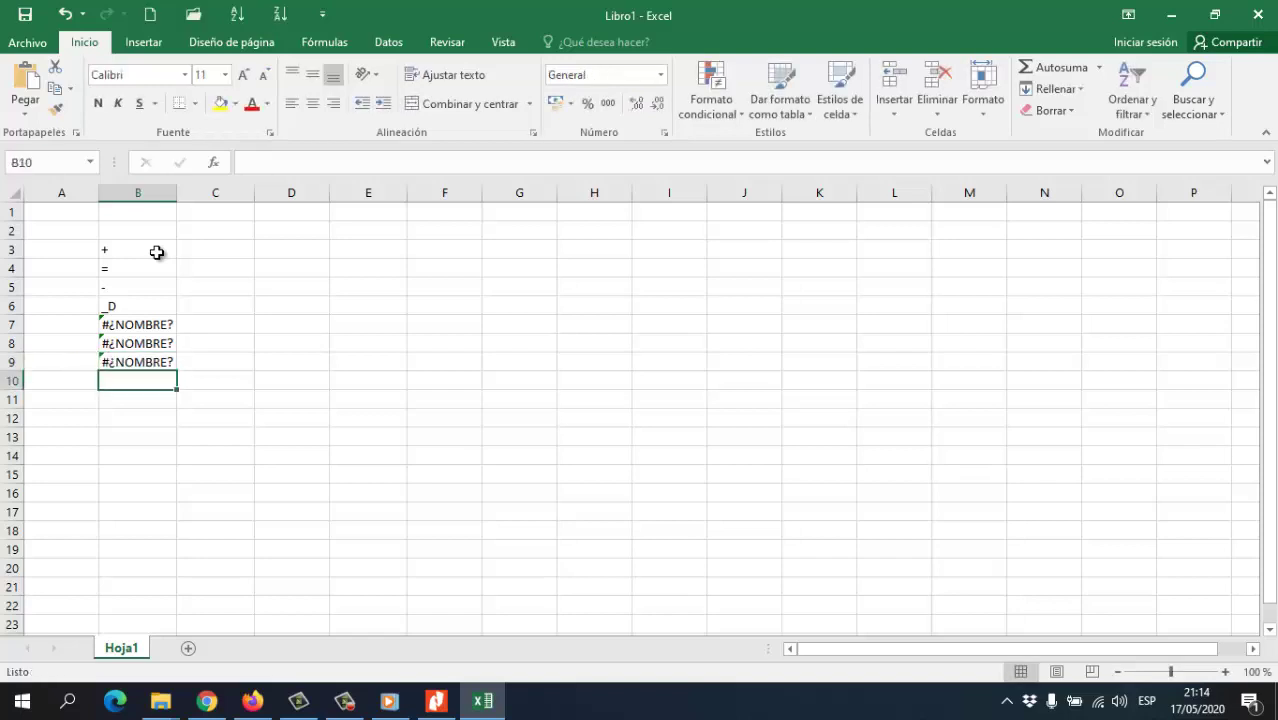
pyautogui.write('=K')
pyautogui.press('Return')
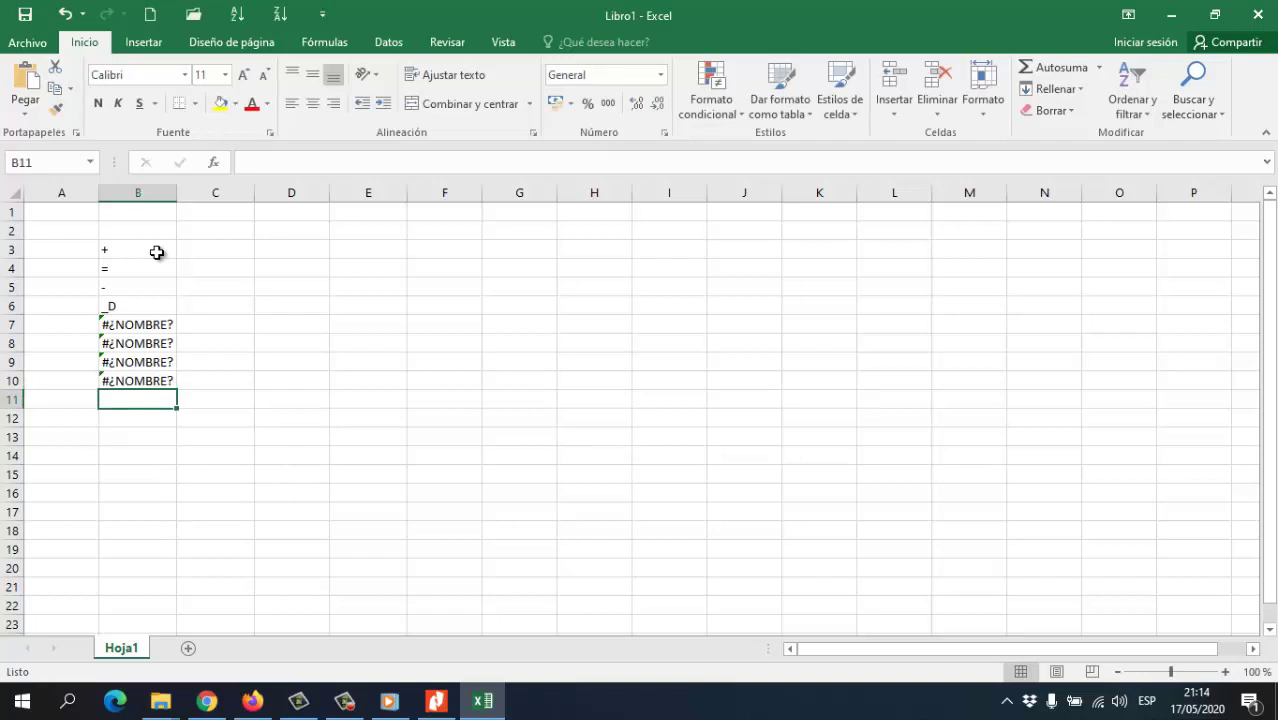
# Compare the symbol entries in B3:B5 with the letter formulas in B7:B10
pyautogui.press('Up')
pyautogui.press('Up')
pyautogui.press('Up')
pyautogui.press('Up')
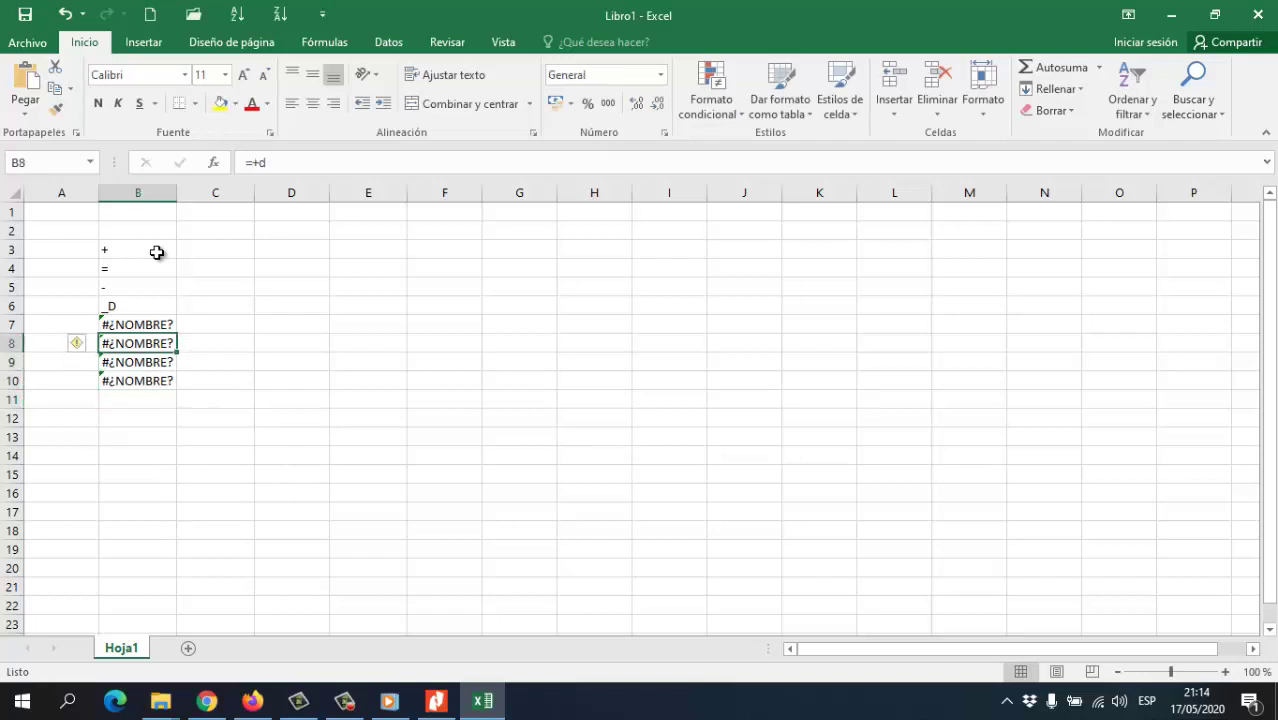
pyautogui.press('Up')
pyautogui.press('Up')
pyautogui.press('Up')
pyautogui.press('Up')
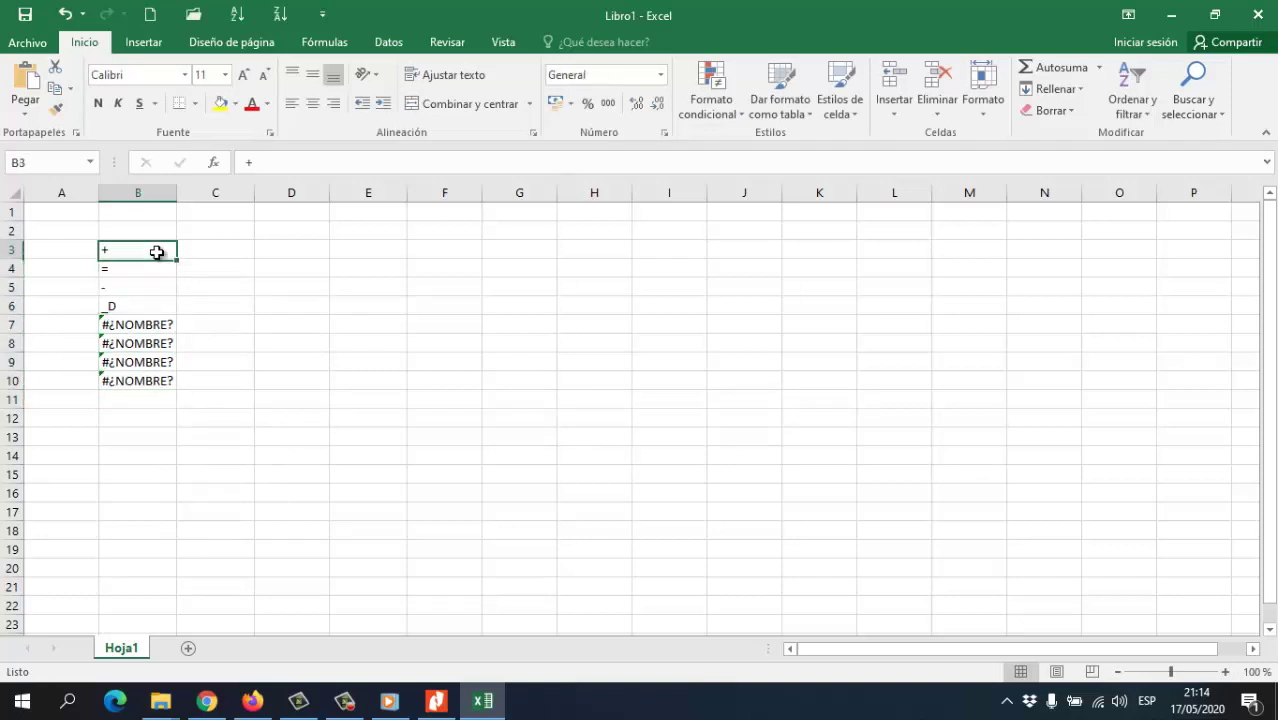
pyautogui.press('Down')
pyautogui.press('Down')
pyautogui.press('Right')
pyautogui.press('Right')
pyautogui.press('Right')
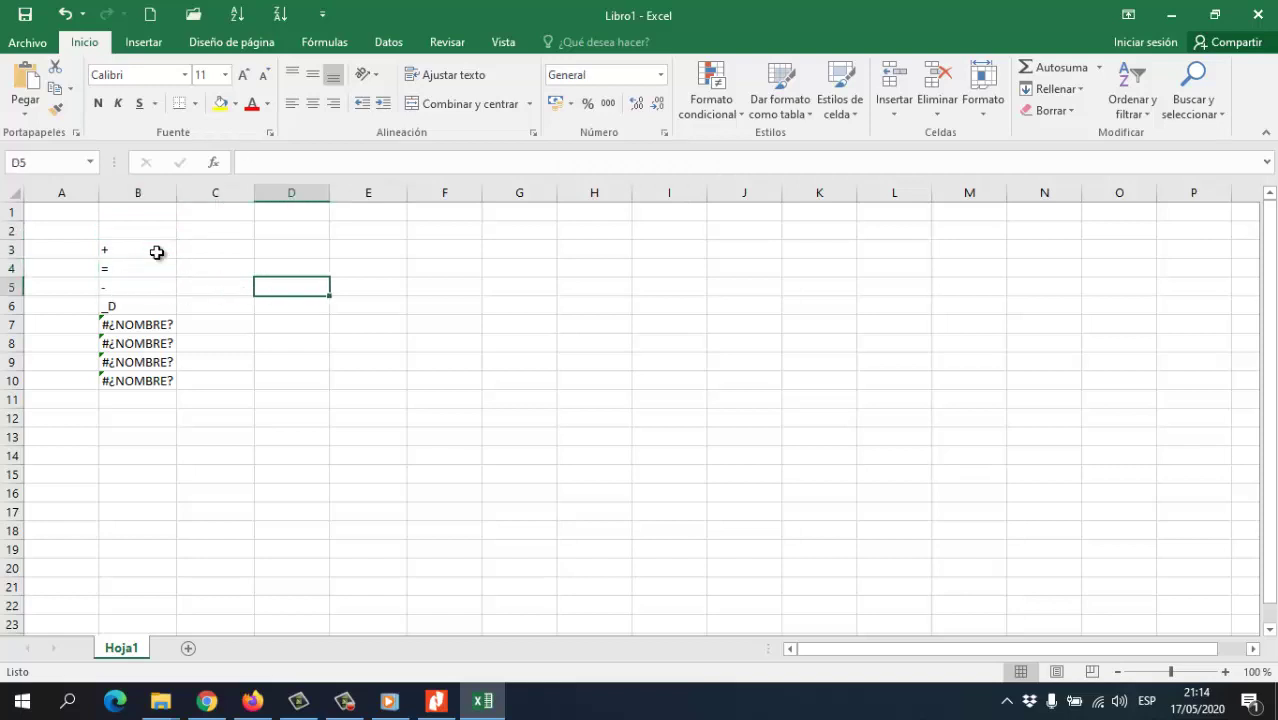
pyautogui.press('Down')
pyautogui.press('Left')
pyautogui.press('Down')
pyautogui.press('Left')
pyautogui.press('Left')
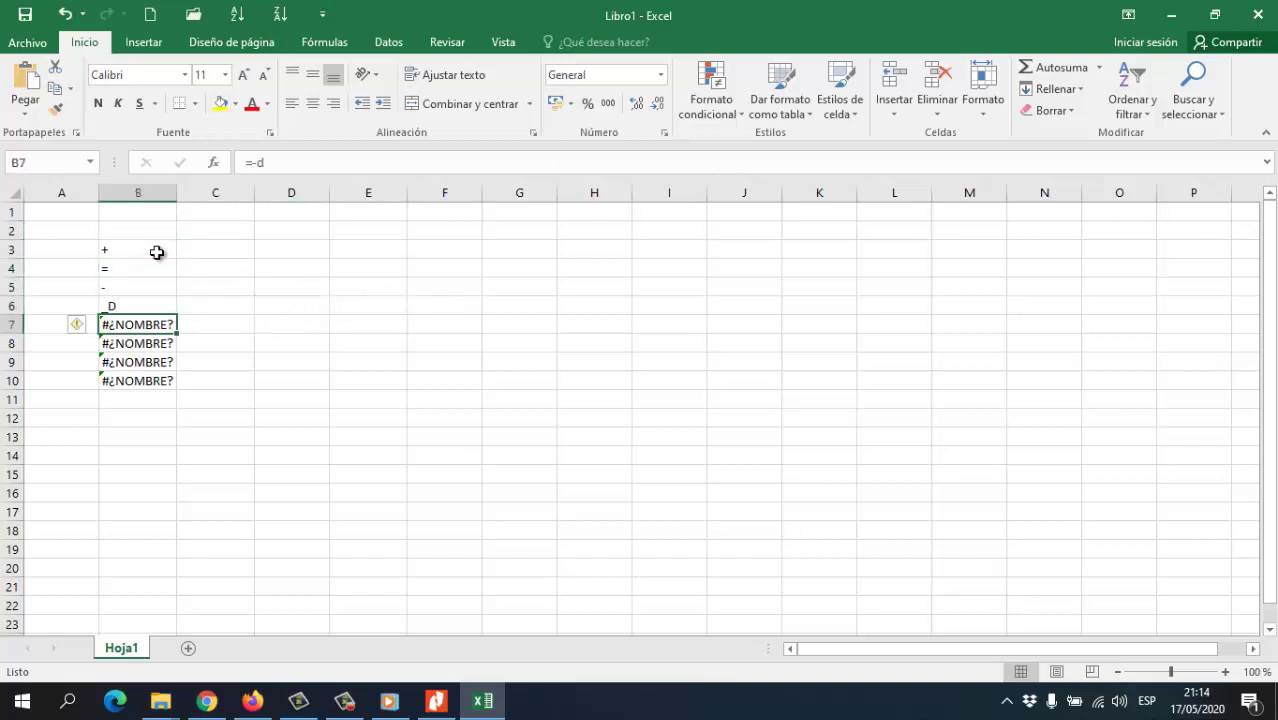
pyautogui.press('Up')
pyautogui.press('Up')
pyautogui.press('Up')
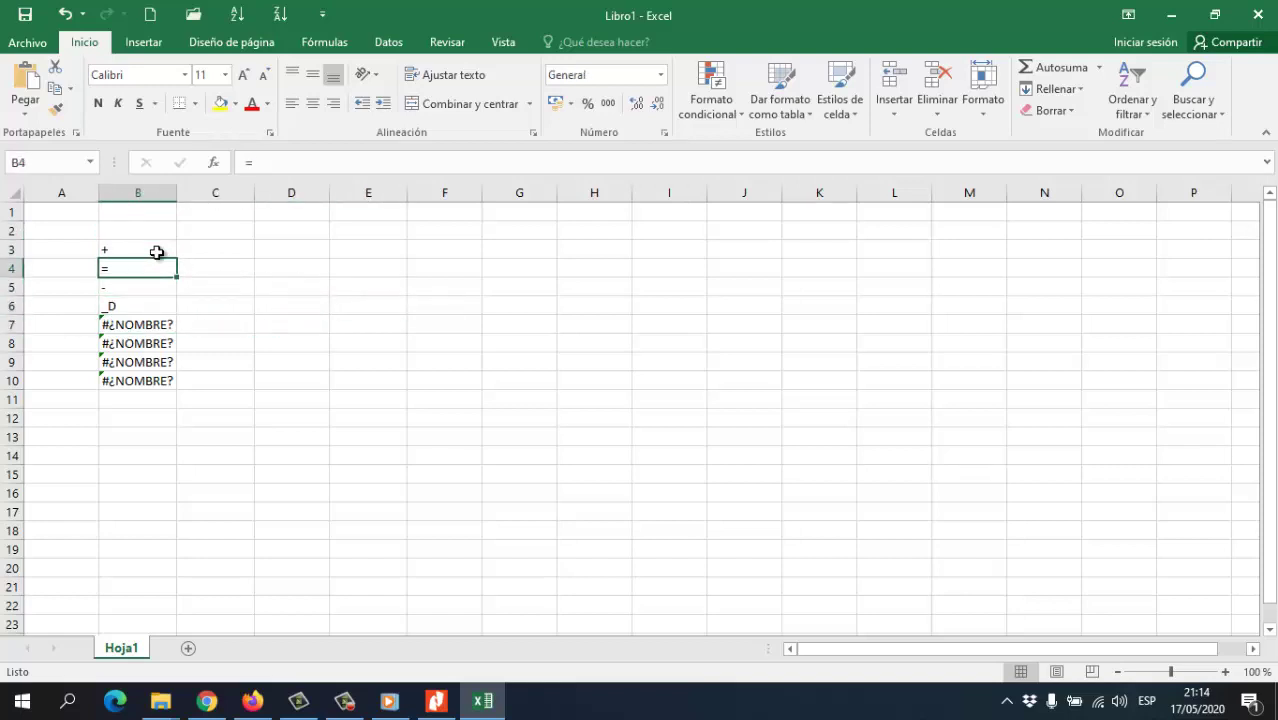
pyautogui.press('Down')
pyautogui.press('Right')
pyautogui.press('Left')
pyautogui.press('Up')
pyautogui.press('Up')
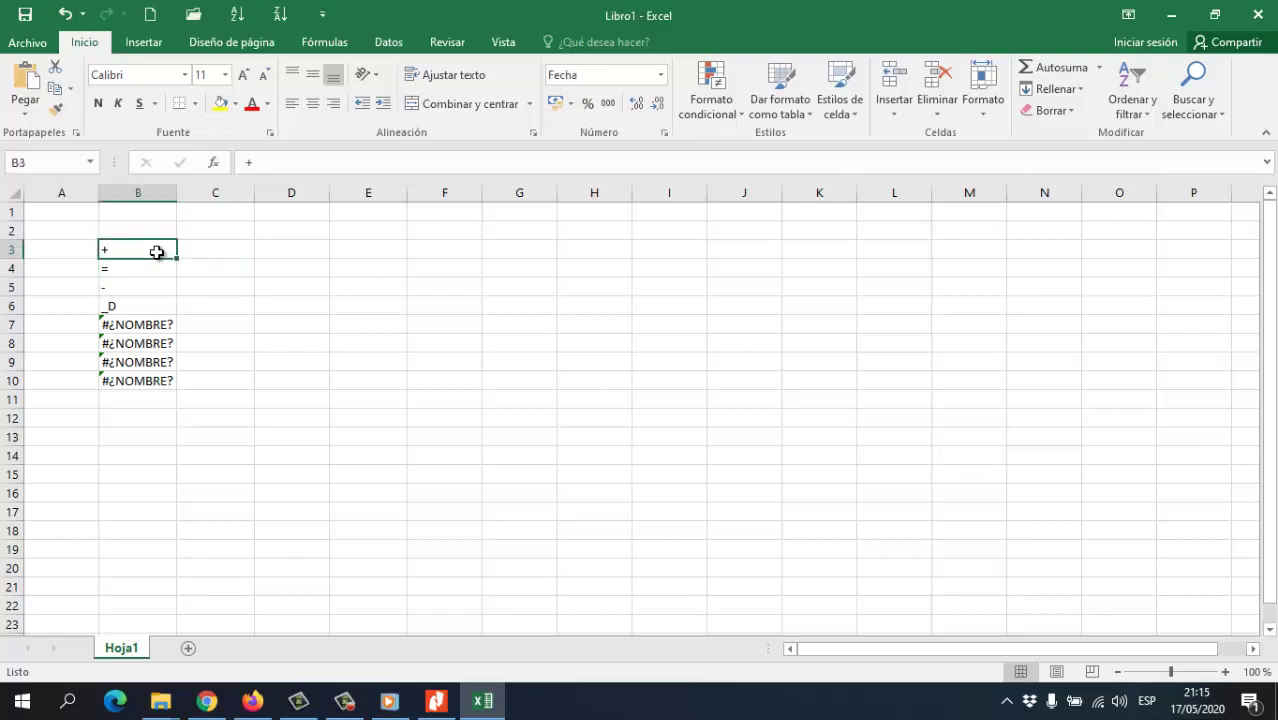
# Select the range B3:B11 and copy it
pyautogui.hotkey('shift', 'Down')
pyautogui.hotkey('shift', 'Down')
pyautogui.hotkey('shift', 'Down')
pyautogui.hotkey('shift', 'Down')
pyautogui.hotkey('shift', 'Down')
pyautogui.hotkey('shift', 'Down')
pyautogui.hotkey('shift', 'Down')
pyautogui.hotkey('shift', 'Down')
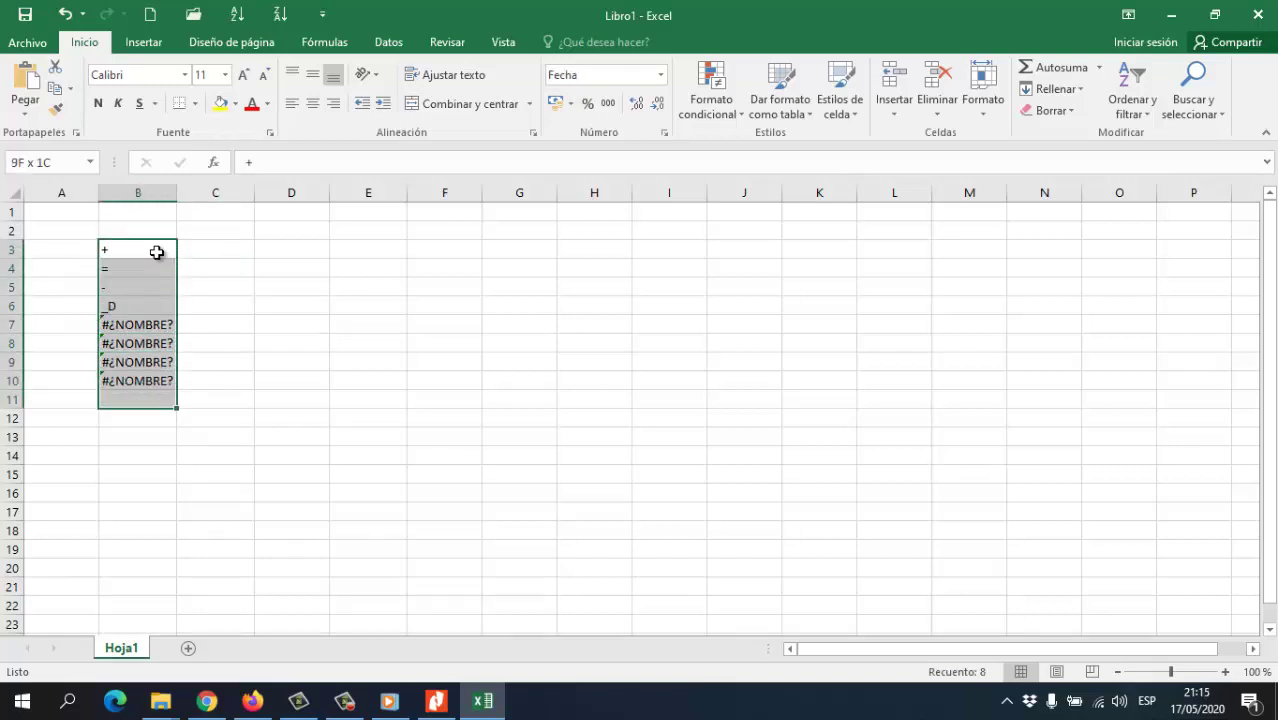
pyautogui.hotkey('ctrl', 'c')
# Highlight the lone symbol cells B3:B5
pyautogui.press('Down')
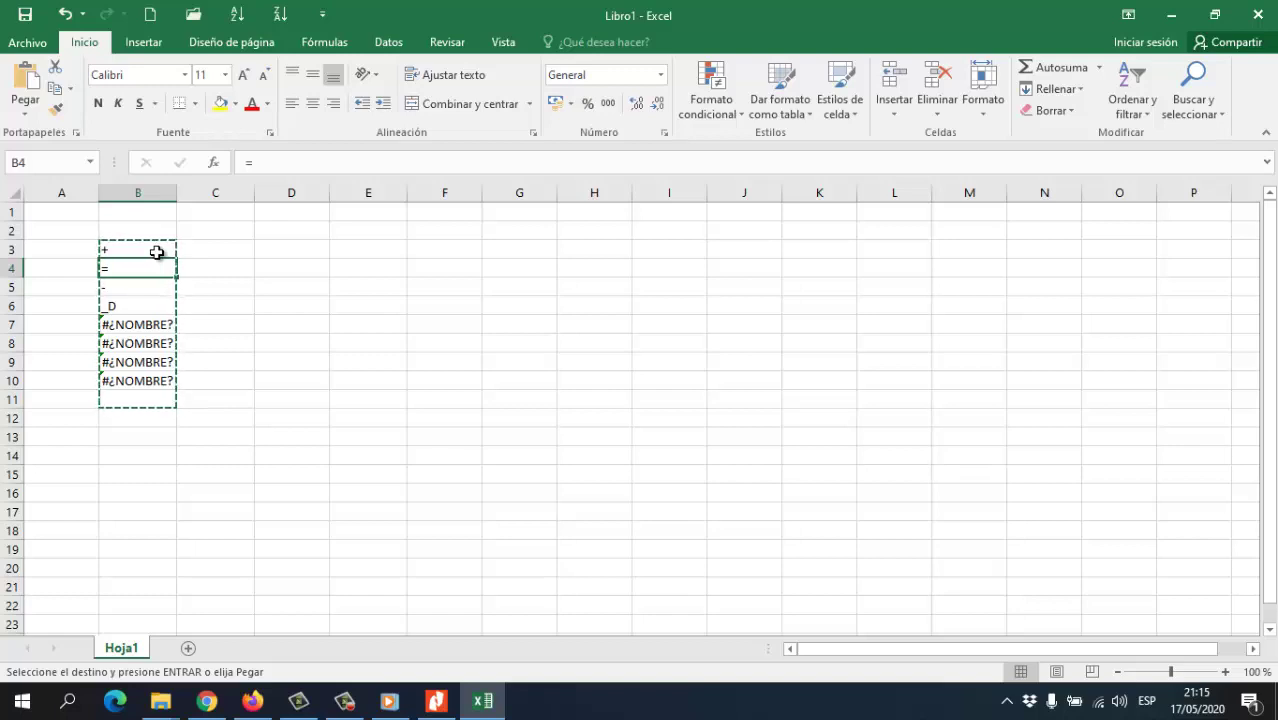
pyautogui.press('Right')
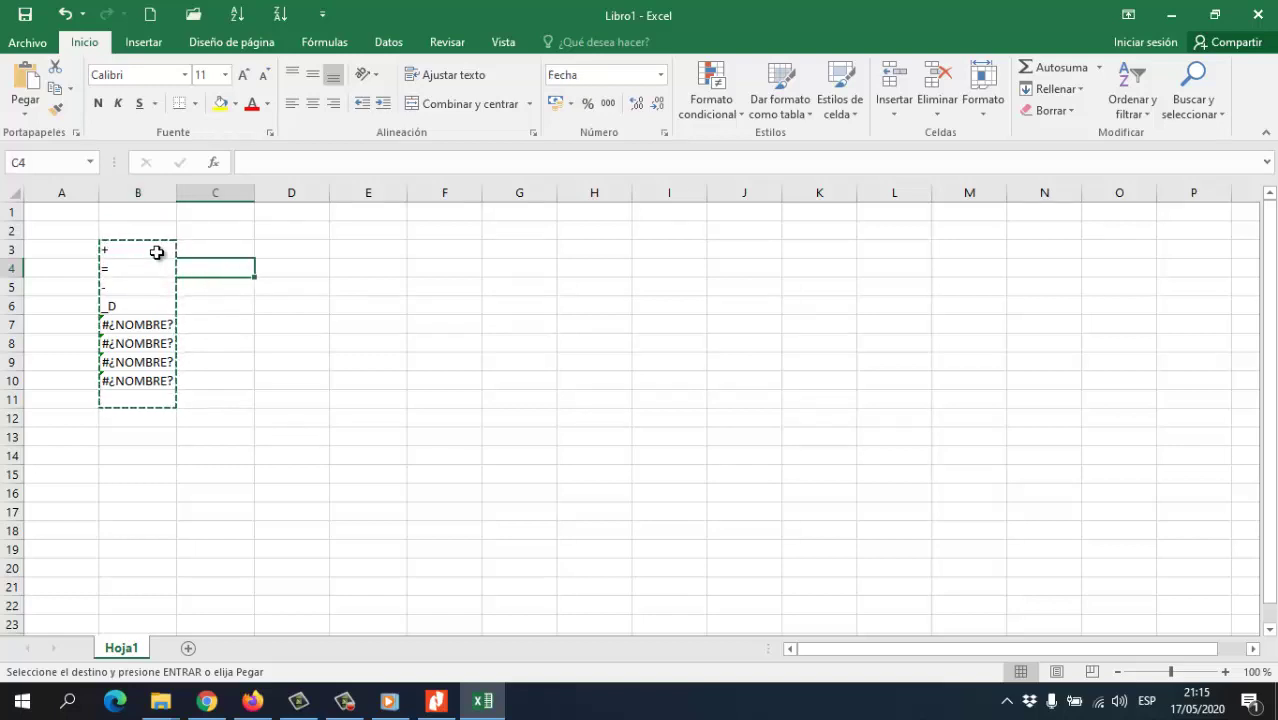
pyautogui.press('Down')
pyautogui.press('Left')
pyautogui.press('Left')
pyautogui.press('Right')
pyautogui.hotkey('shift', 'Up')
pyautogui.hotkey('shift', 'Up')
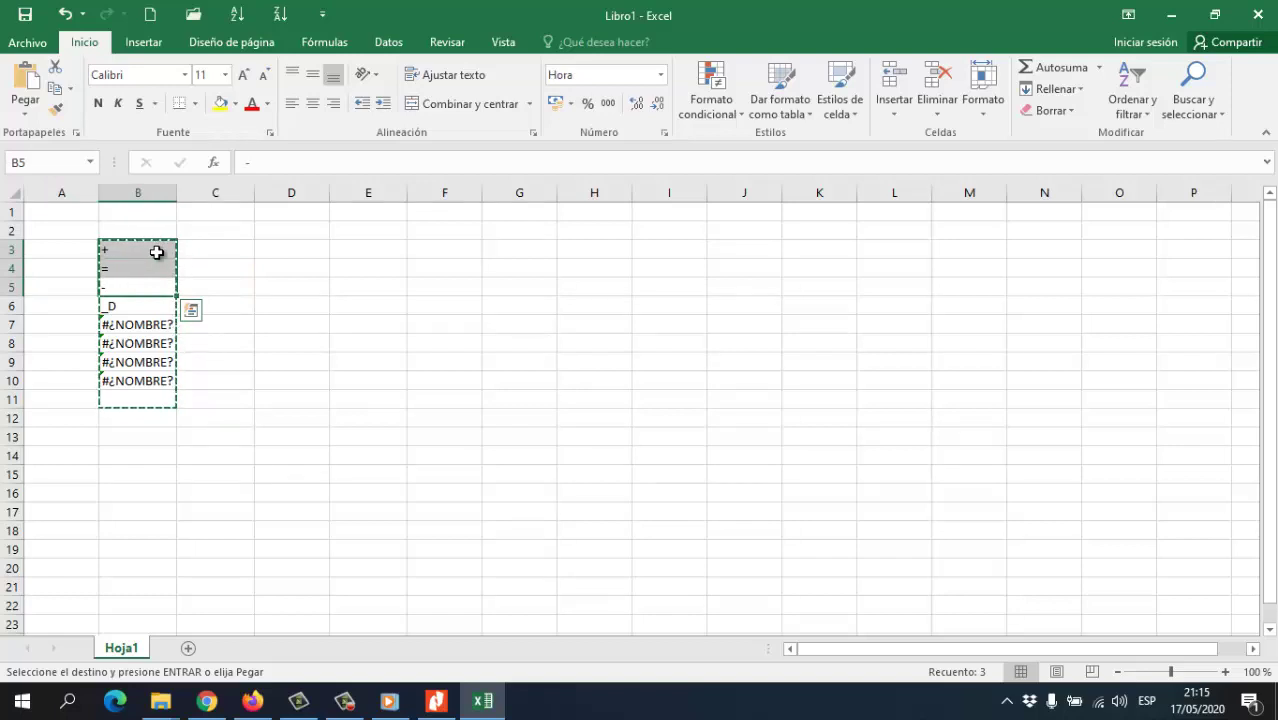
# Enter 9 in cell C5, -9 in cell C6 and =9 in cell C7
pyautogui.press('Right')
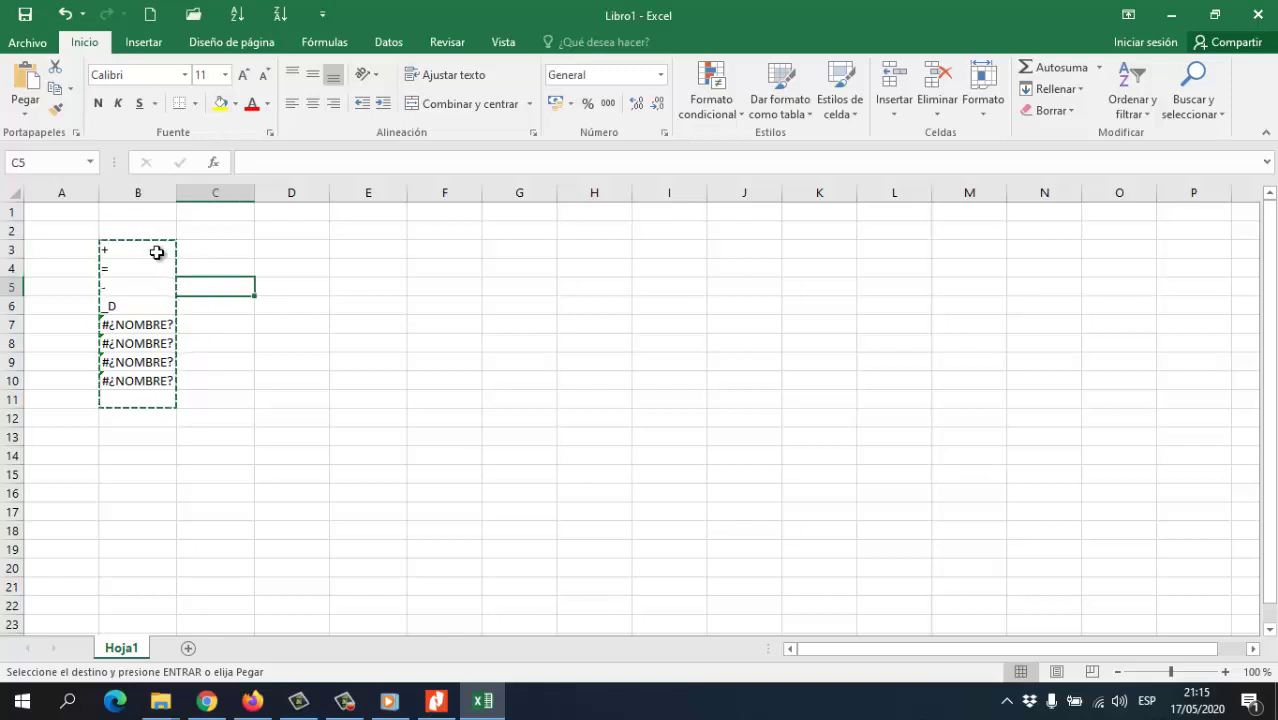
pyautogui.write('9')
pyautogui.press('Return')
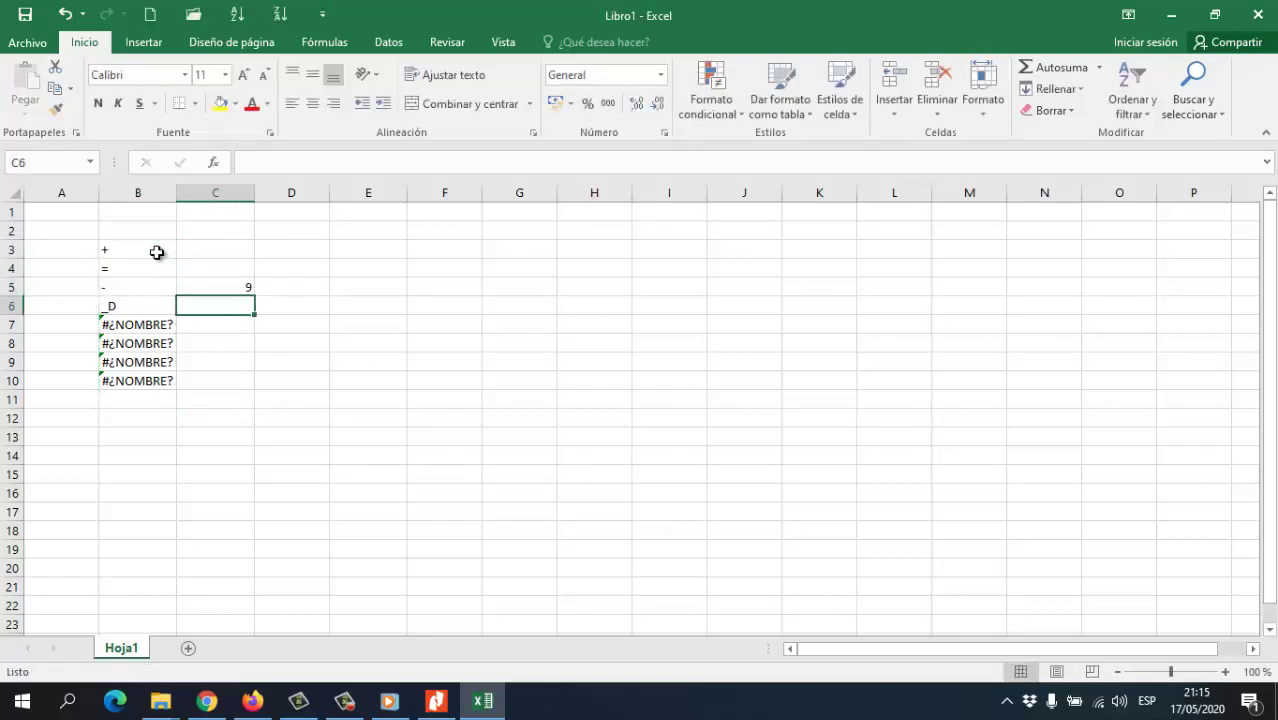
pyautogui.write('-9')
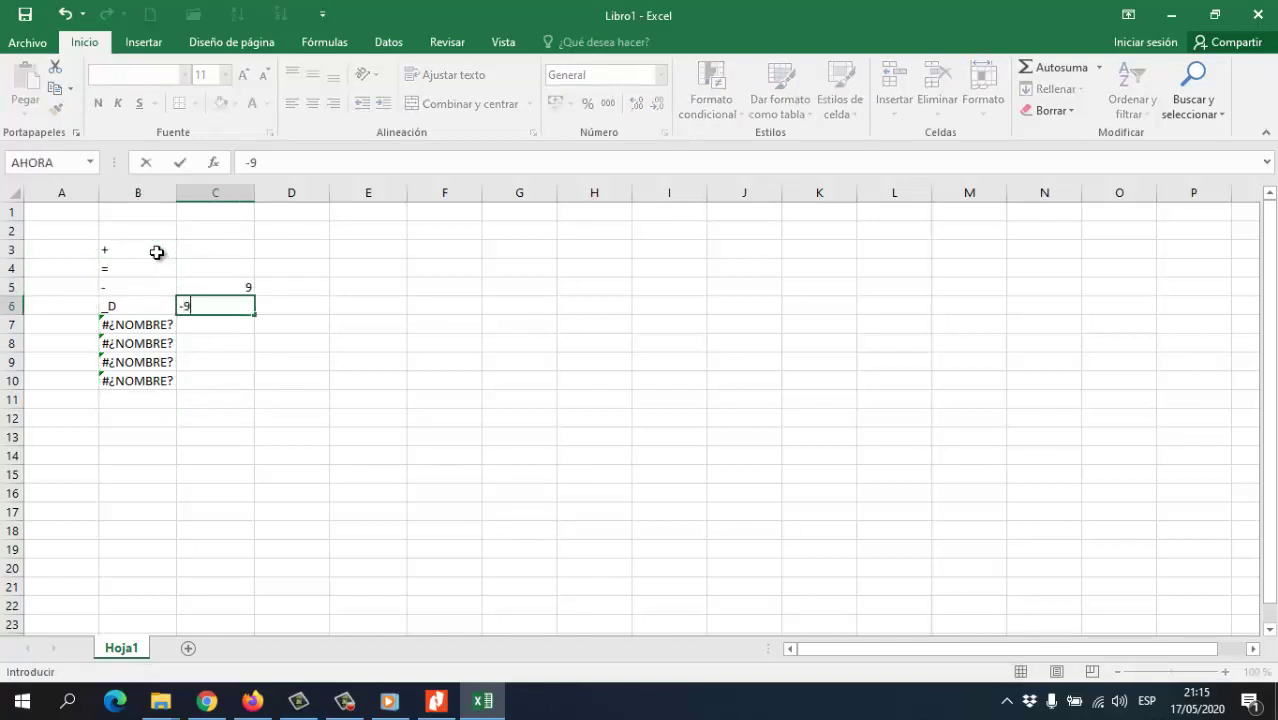
pyautogui.press('Return')
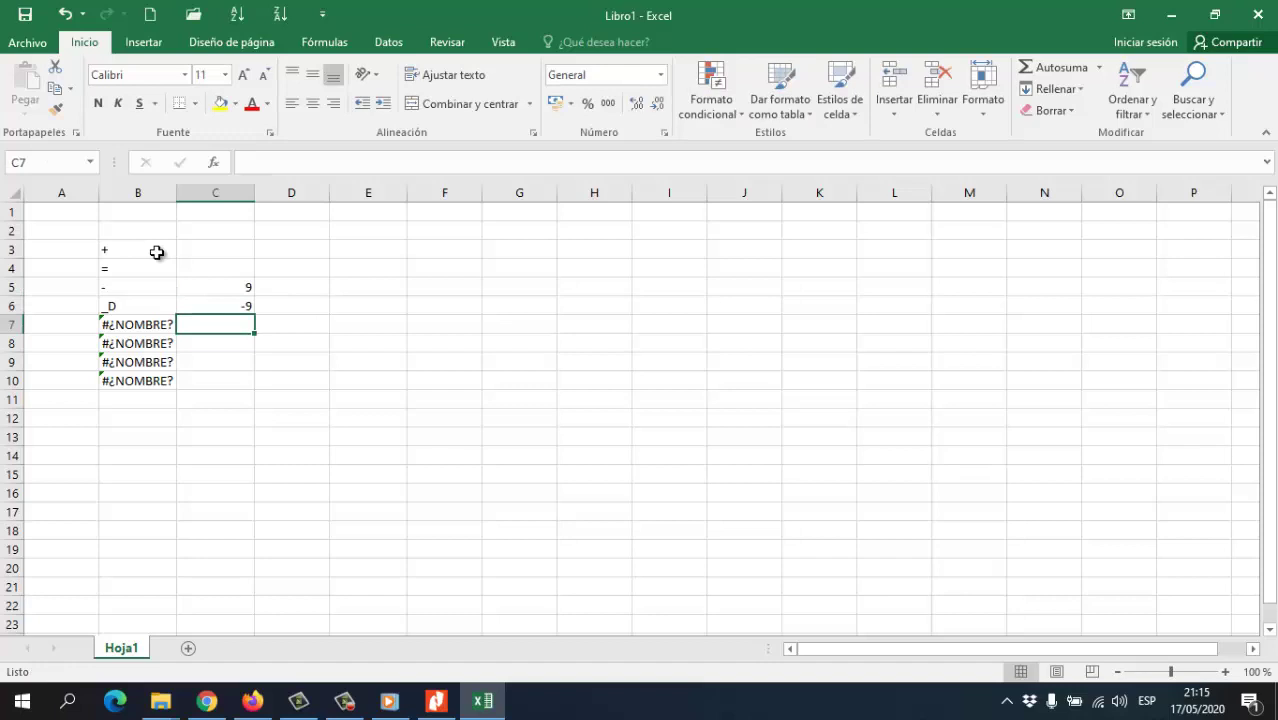
pyautogui.write('=9')
pyautogui.press('Return')
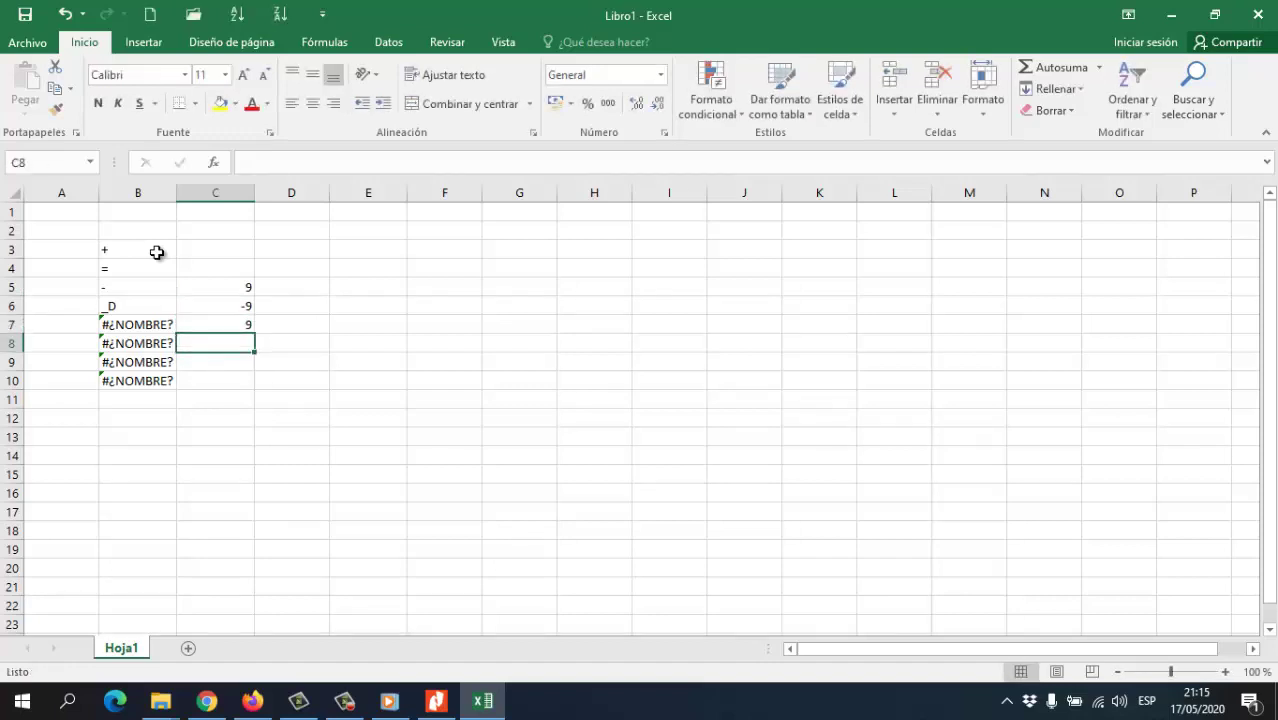
# Check the number entries in C7 and C6 and highlight the symbol cells from B5 up to B3
pyautogui.press('Up')
pyautogui.press('Up')
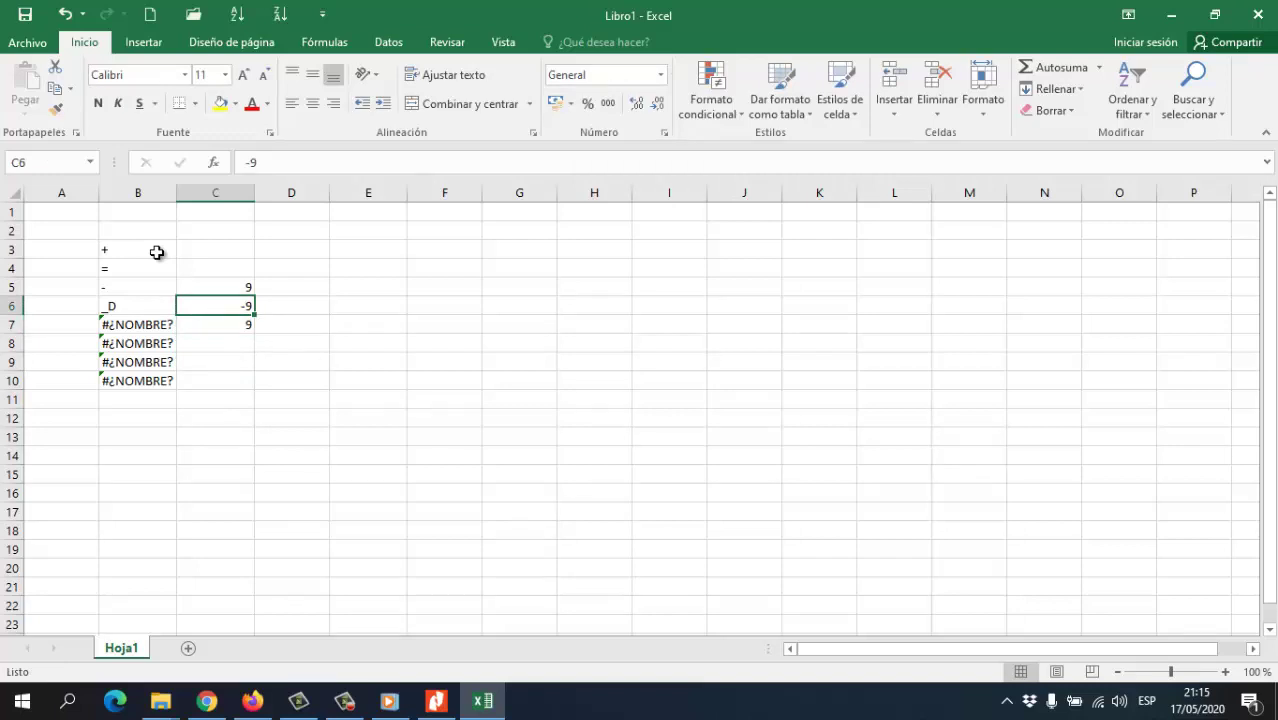
pyautogui.press('Left')
pyautogui.press('Up')
pyautogui.hotkey('shift', 'Up')
pyautogui.hotkey('shift', 'Up')
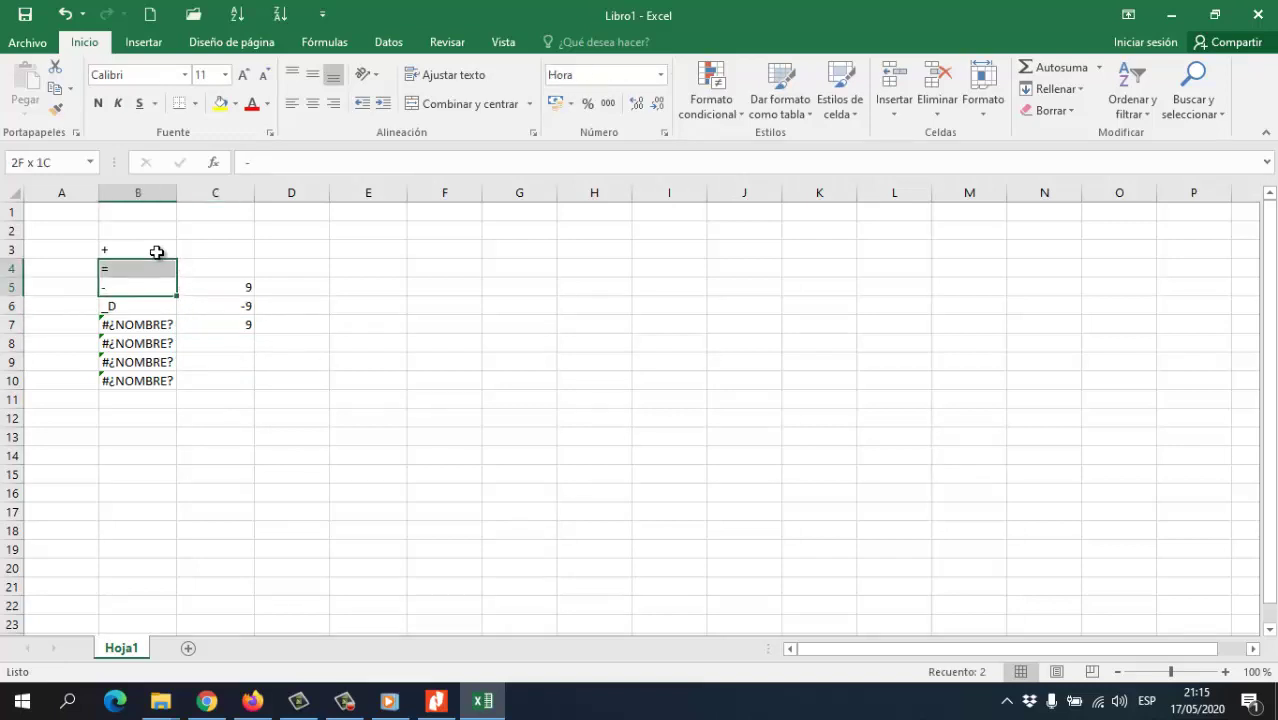
# Enter a lone * symbol in cell B2, above the other symbol entries
pyautogui.press('Up')
pyautogui.press('Up')
pyautogui.press('Up')
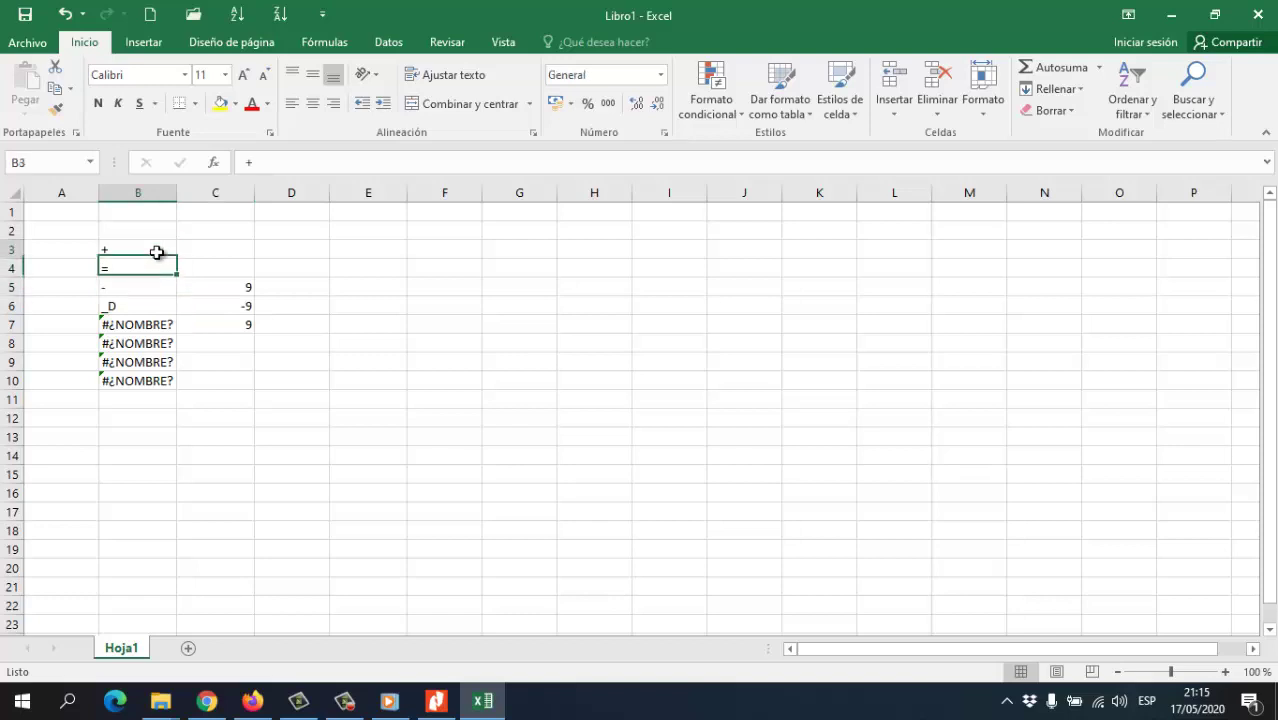
pyautogui.write('+')
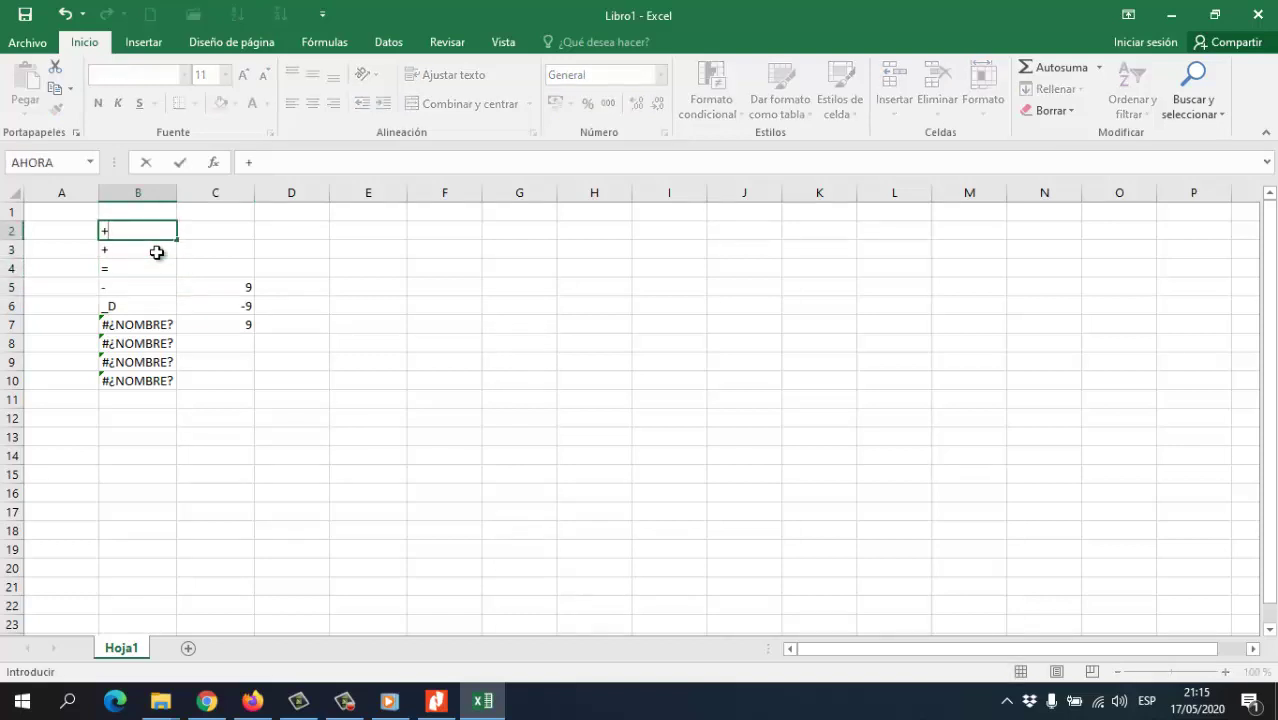
pyautogui.press('Escape')
# Enter *J in cell C3
pyautogui.press('Down')
pyautogui.press('Right')
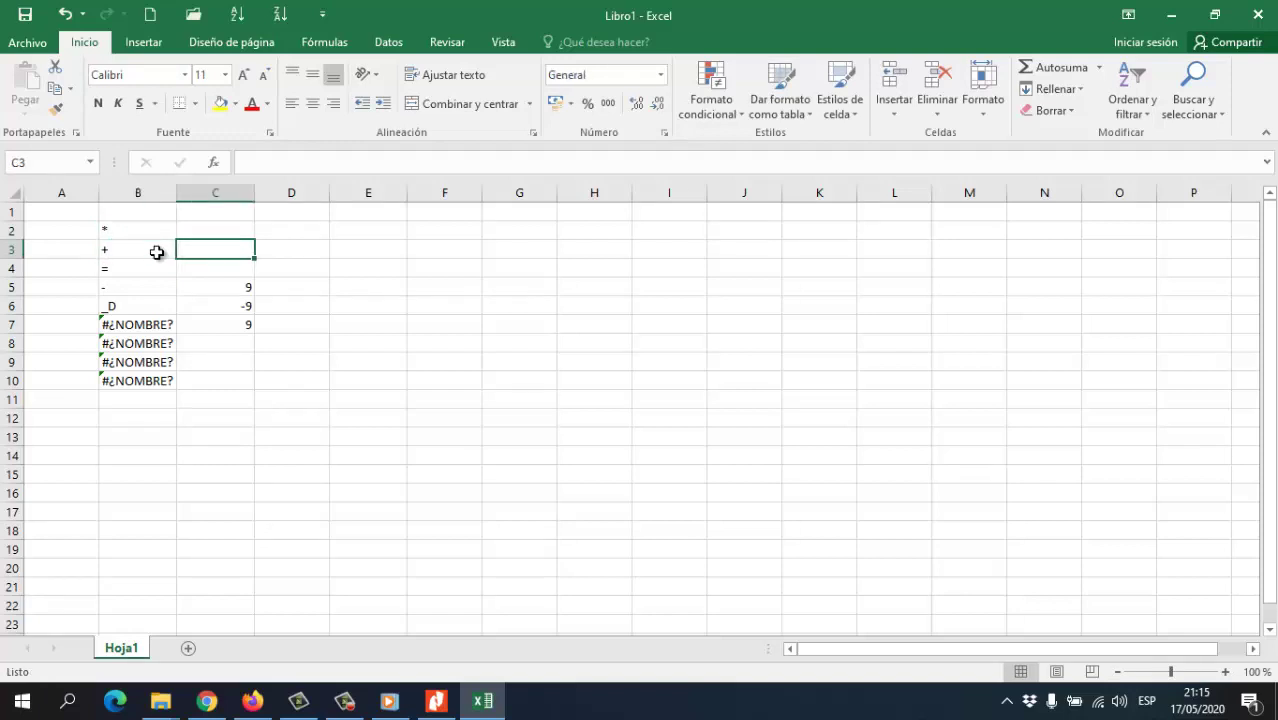
pyautogui.write('*J')
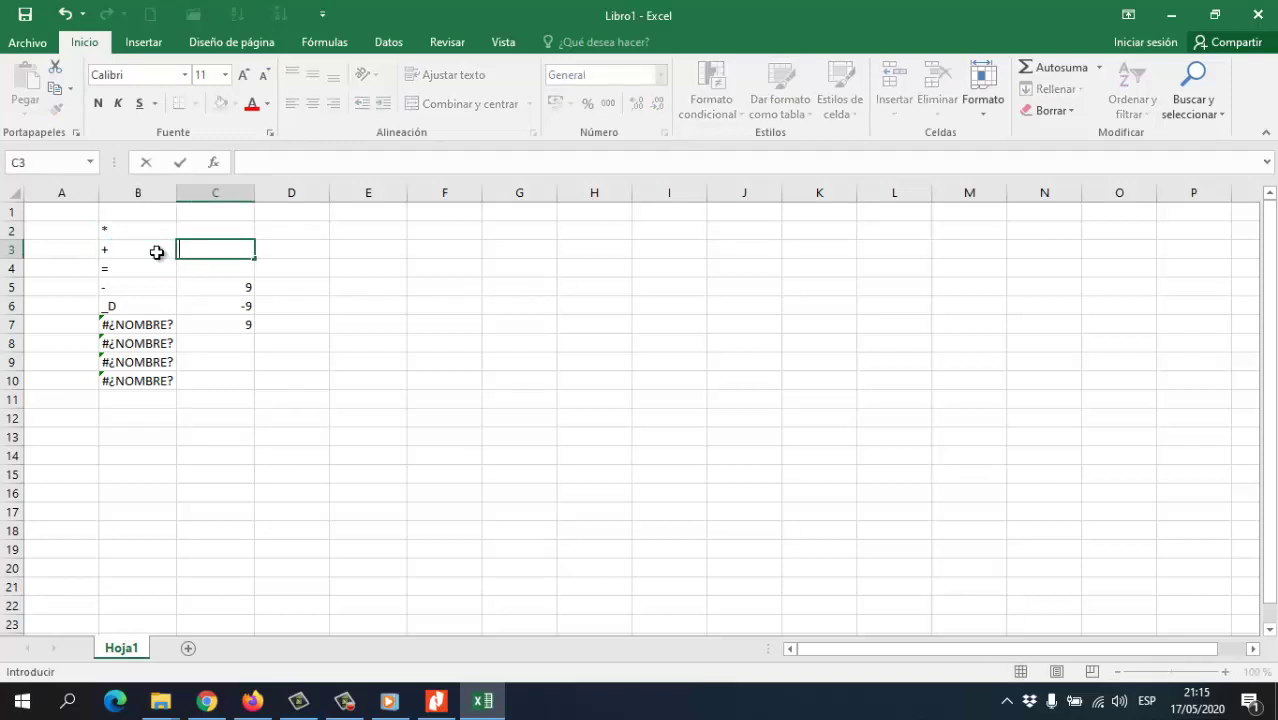
pyautogui.press('BackSpace')
pyautogui.press('BackSpace')
pyautogui.write('*J')
pyautogui.press('Return')
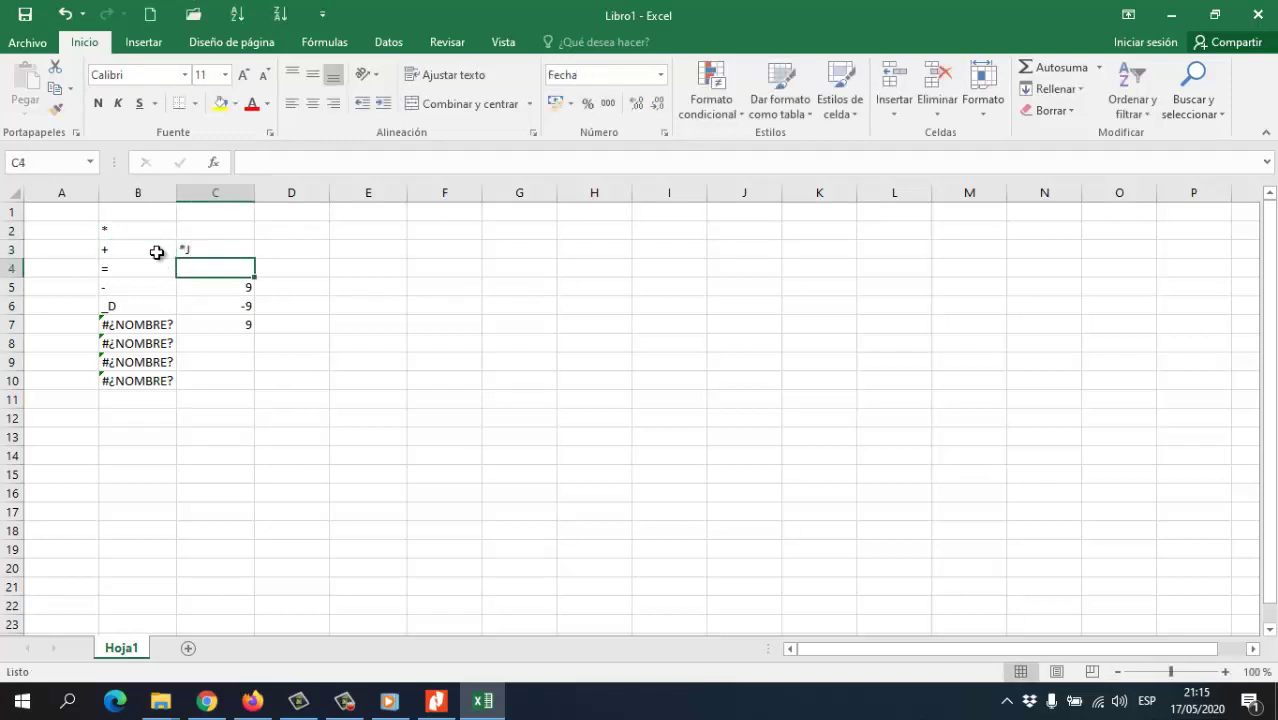
# Clear the lone * symbol from cell B2
pyautogui.press('Up')
pyautogui.press('Left')
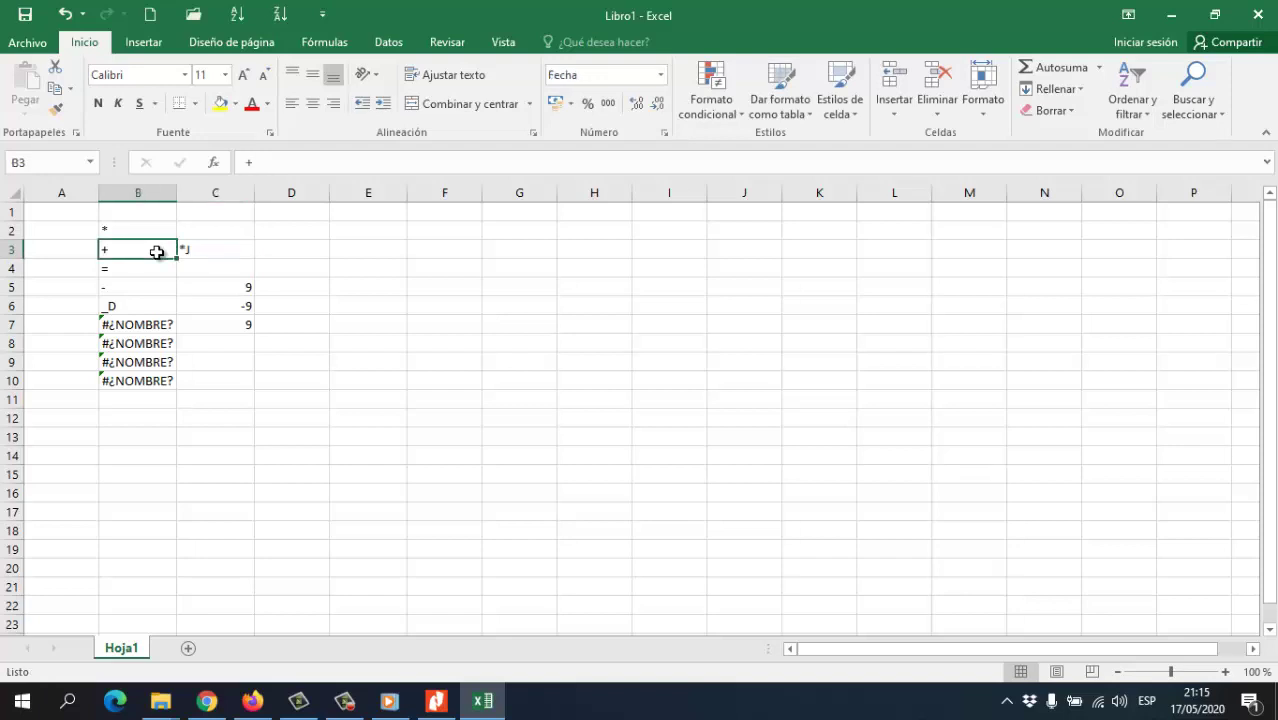
pyautogui.press('Left')
pyautogui.press('Right')
pyautogui.press('Up')
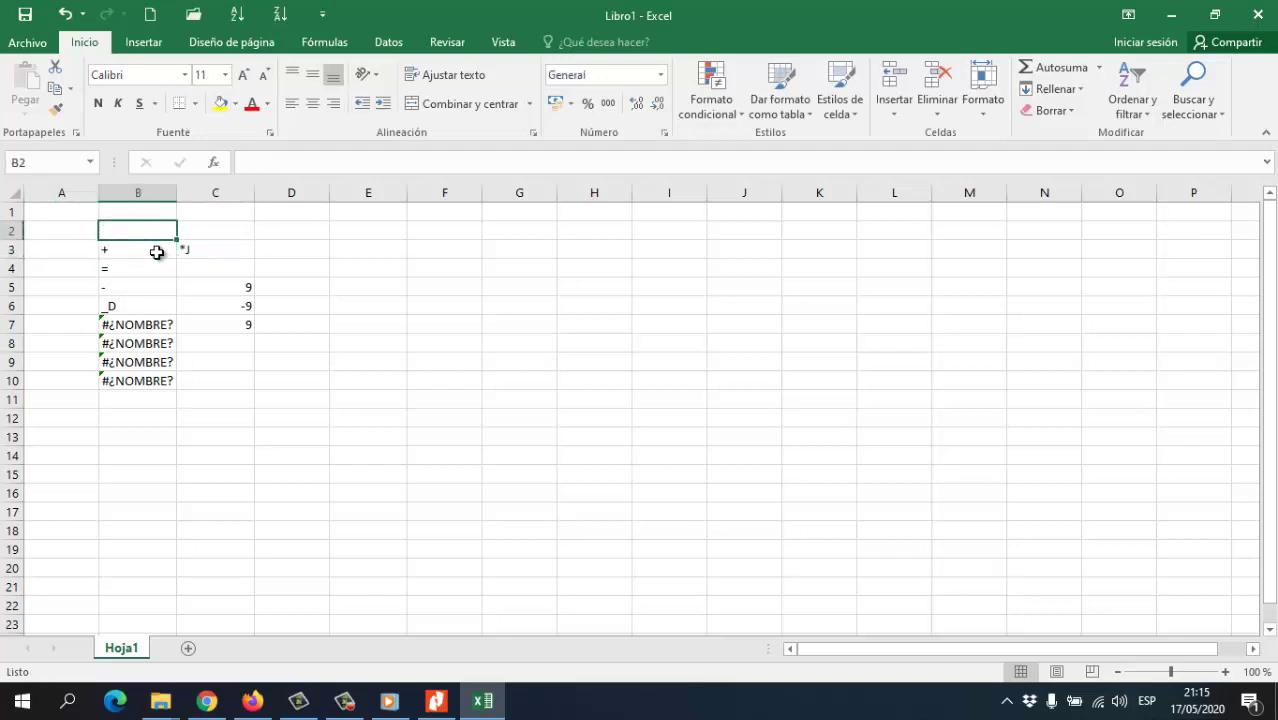
# Highlight the symbol cells from B3 down to B5, ending with cell B3 selected
pyautogui.press('Down')
pyautogui.hotkey('shift', 'Down')
pyautogui.hotkey('shift', 'Down')
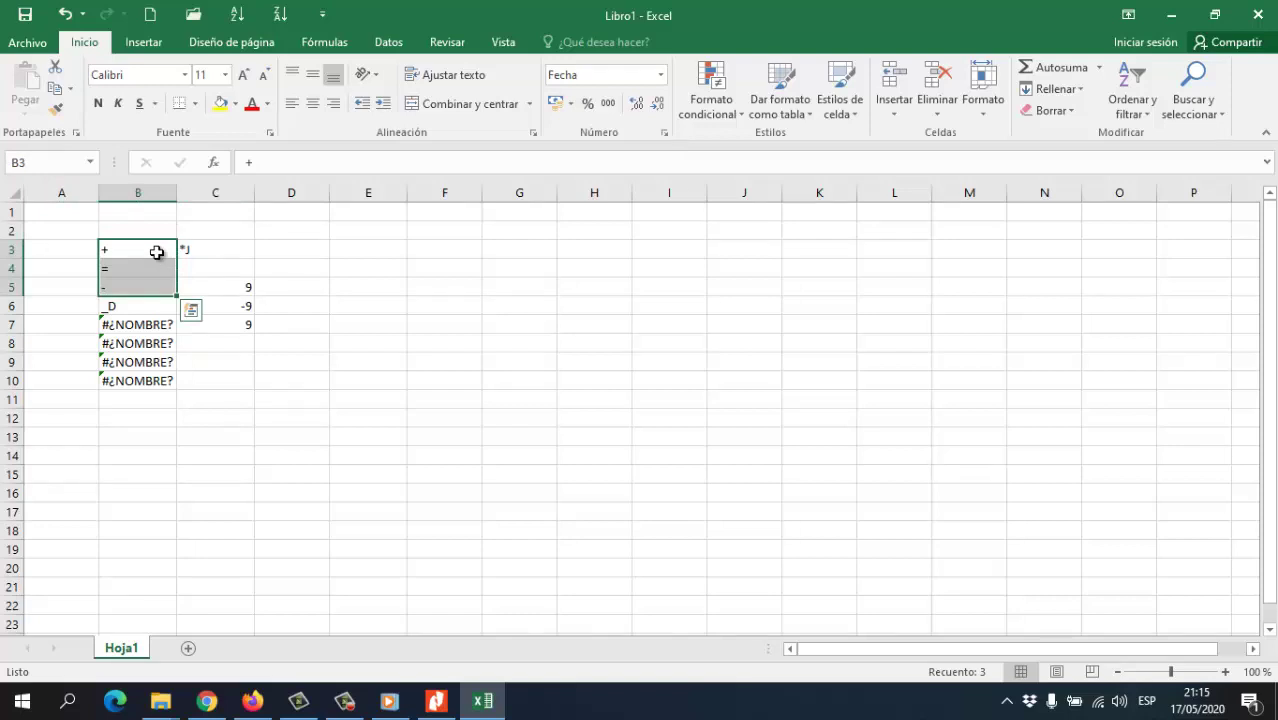
pyautogui.press('Right')
pyautogui.press('Left')
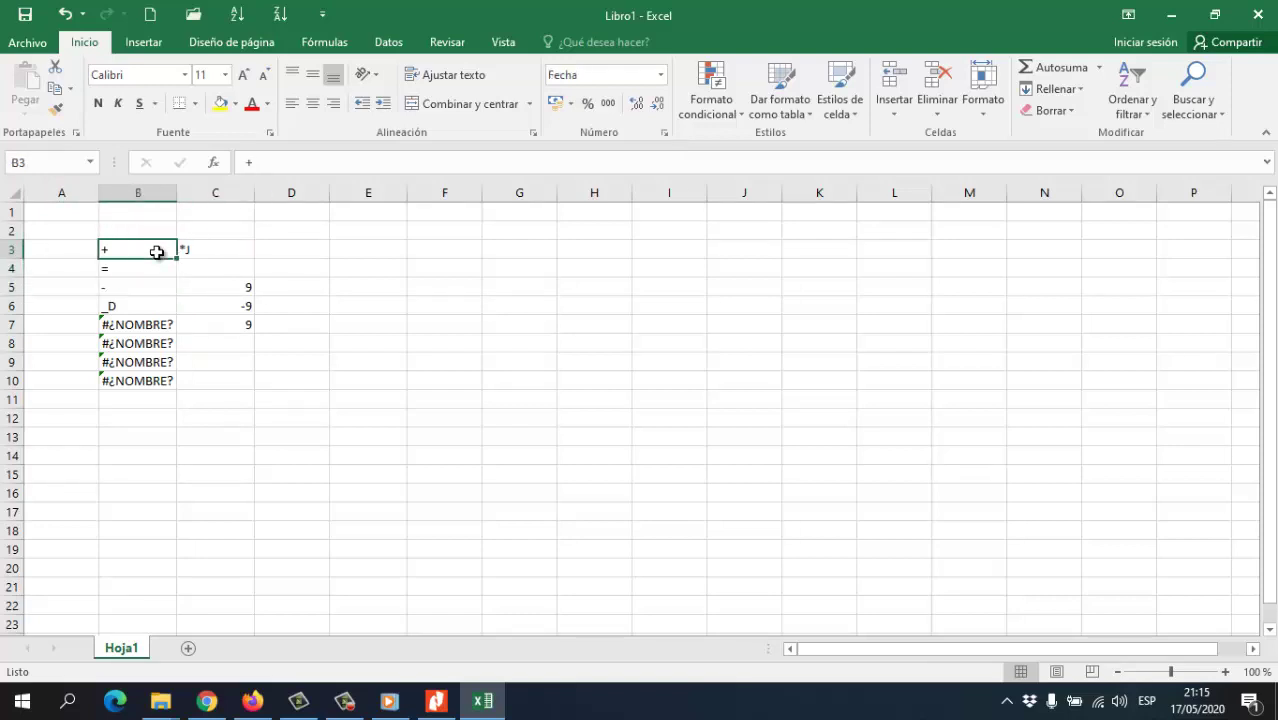
# Go through the entries in column B below B3, checking the content of the symbol cells and the #¿NOMBRE? formulas down to B10
pyautogui.press('Down')
pyautogui.press('Down')
pyautogui.press('Down')
pyautogui.press('Down')
pyautogui.press('Down')
pyautogui.press('Down')
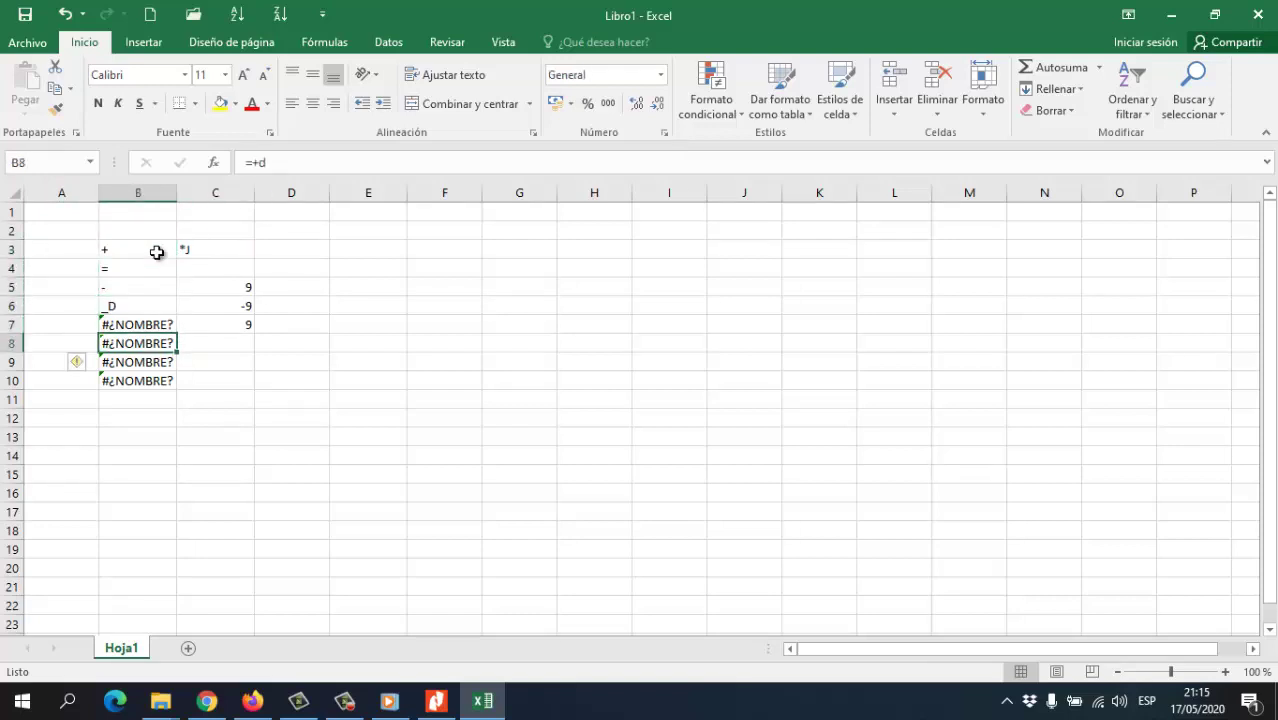
pyautogui.press('Up')
pyautogui.press('Up')
pyautogui.press('Up')
pyautogui.press('Down')
pyautogui.press('Down')
pyautogui.press('Down')
pyautogui.press('Down')
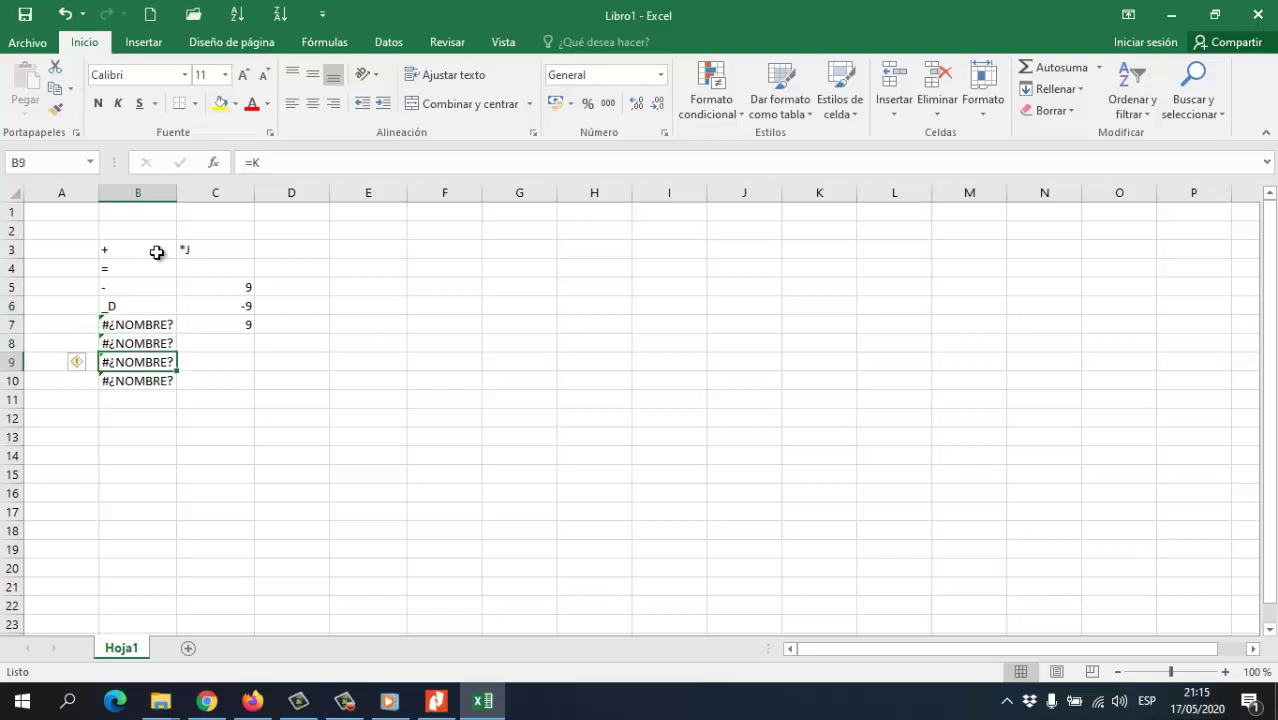
pyautogui.press('Down')
pyautogui.press('Down')
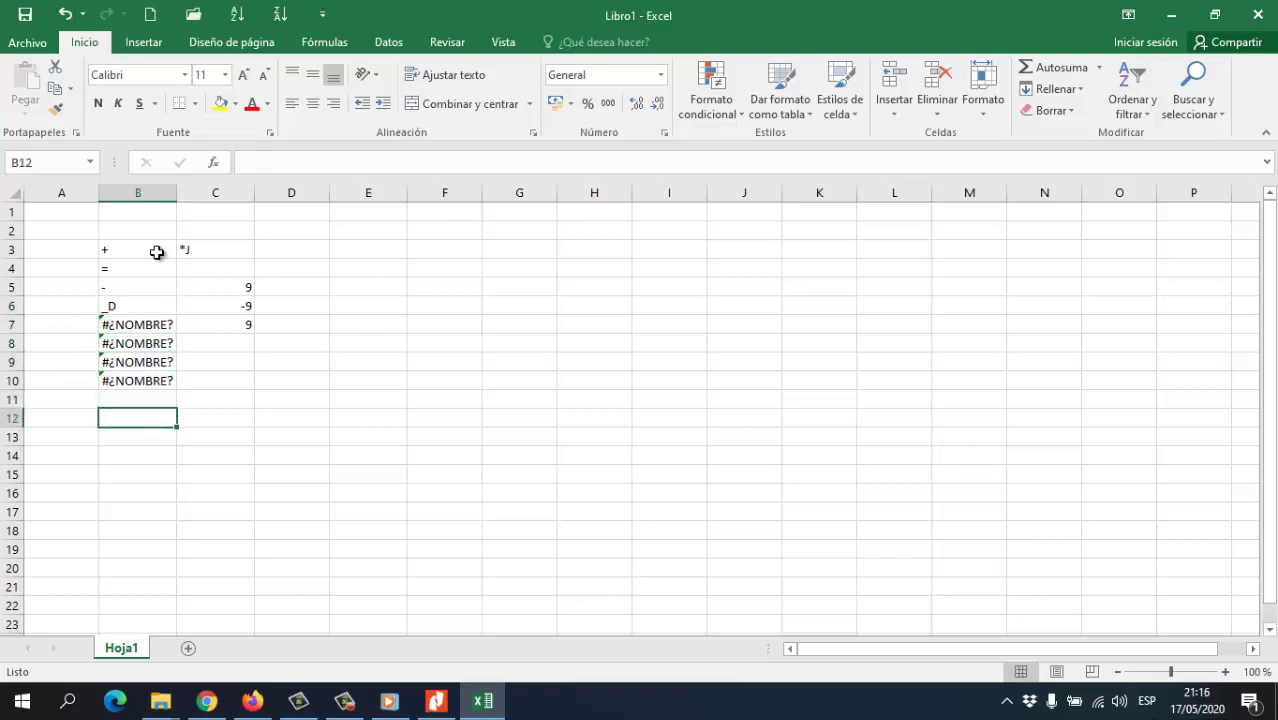
pyautogui.press('Down')
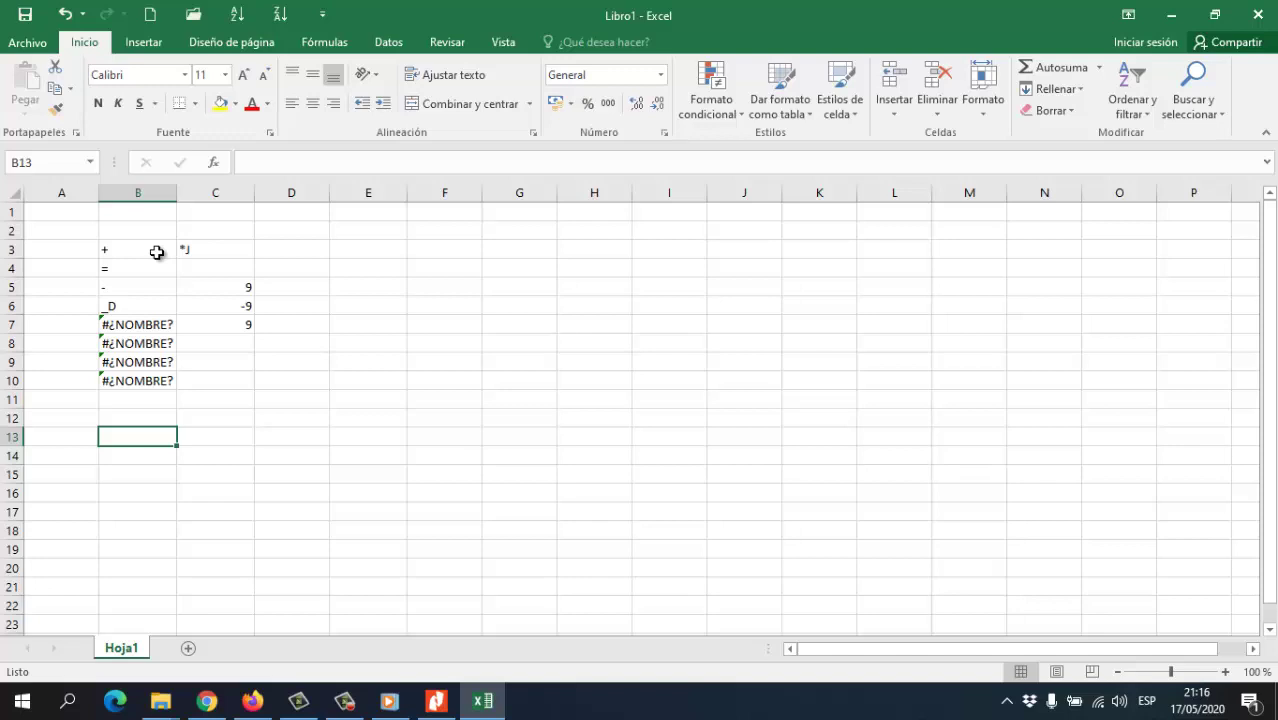
# Return up column B and review the lone symbol entries in cells B3, B4 and B5
pyautogui.press('Up')
pyautogui.press('Up')
pyautogui.press('Up')
pyautogui.press('Up')
pyautogui.press('Up')
pyautogui.press('Up')
pyautogui.press('Up')
pyautogui.press('Up')
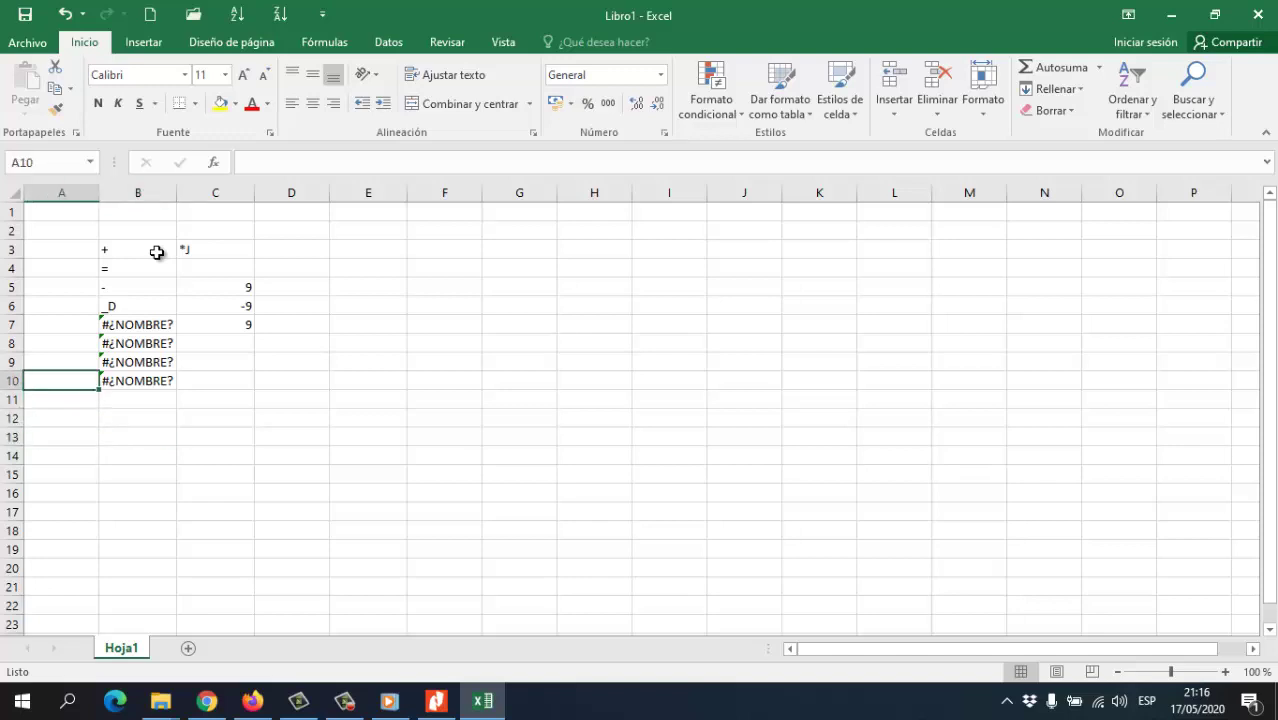
pyautogui.press('Up')
pyautogui.press('Up')
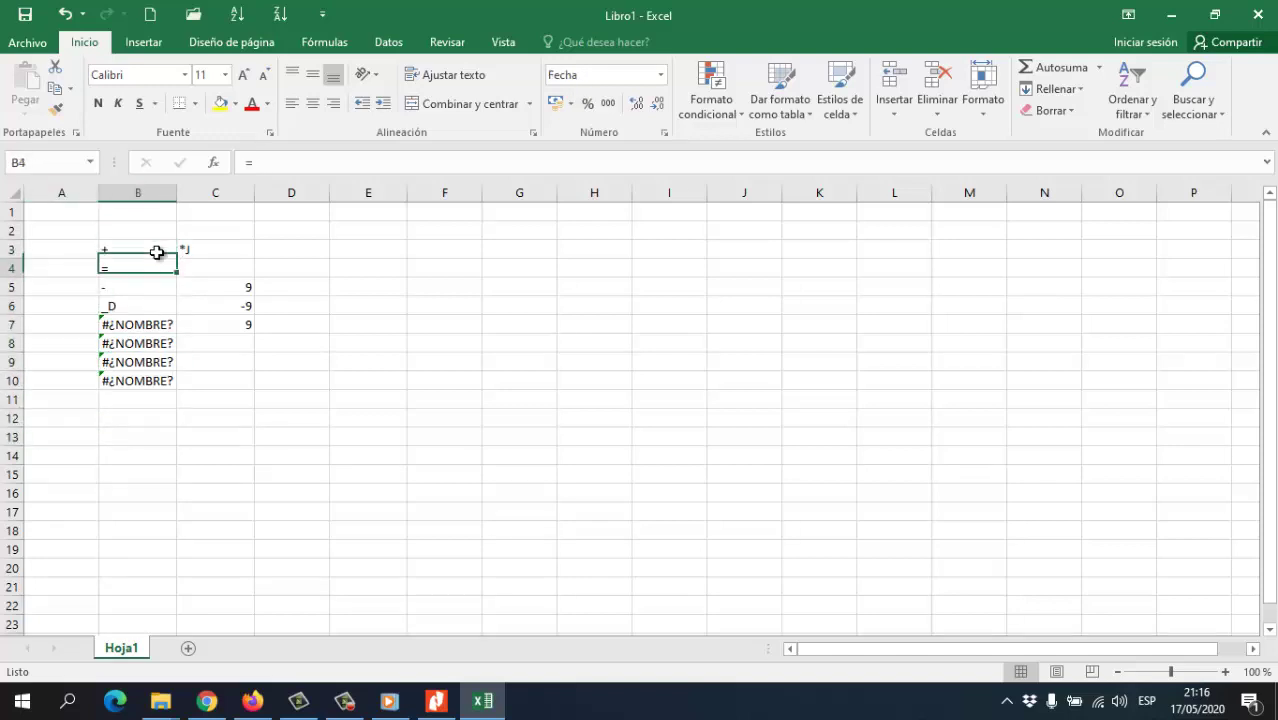
pyautogui.press('Down')
pyautogui.press('Down')
pyautogui.press('Up')
pyautogui.press('Up')
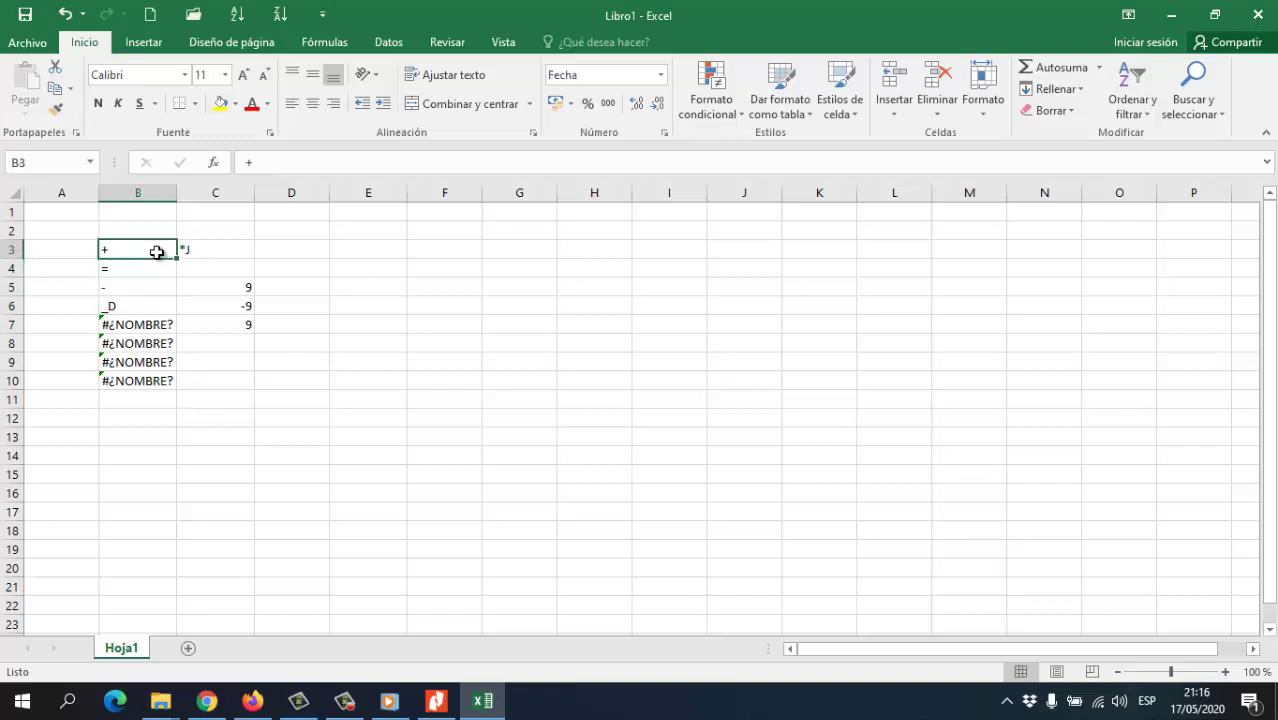
pyautogui.press('Down')
pyautogui.press('Down')
pyautogui.press('Up')
pyautogui.press('Up')
pyautogui.press('Up')
pyautogui.press('Down')
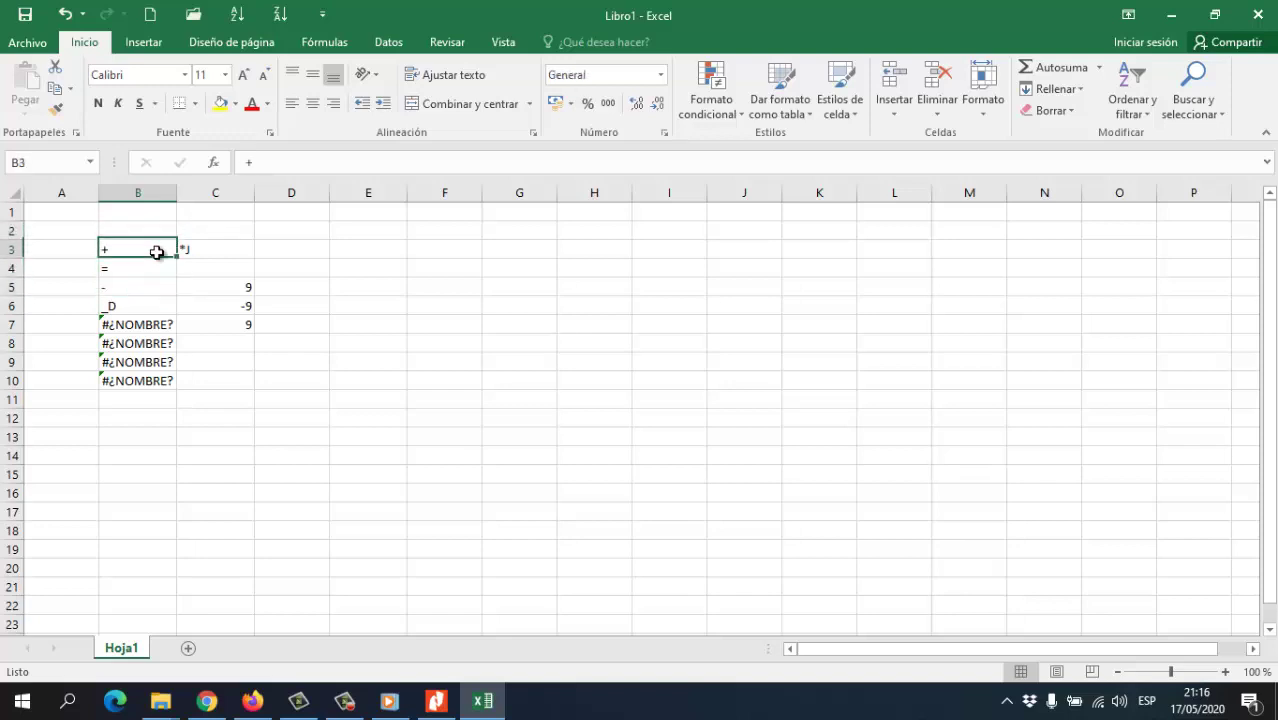
# Enter the text TEXT in cell D3, beside the *J entry
pyautogui.press('Right')
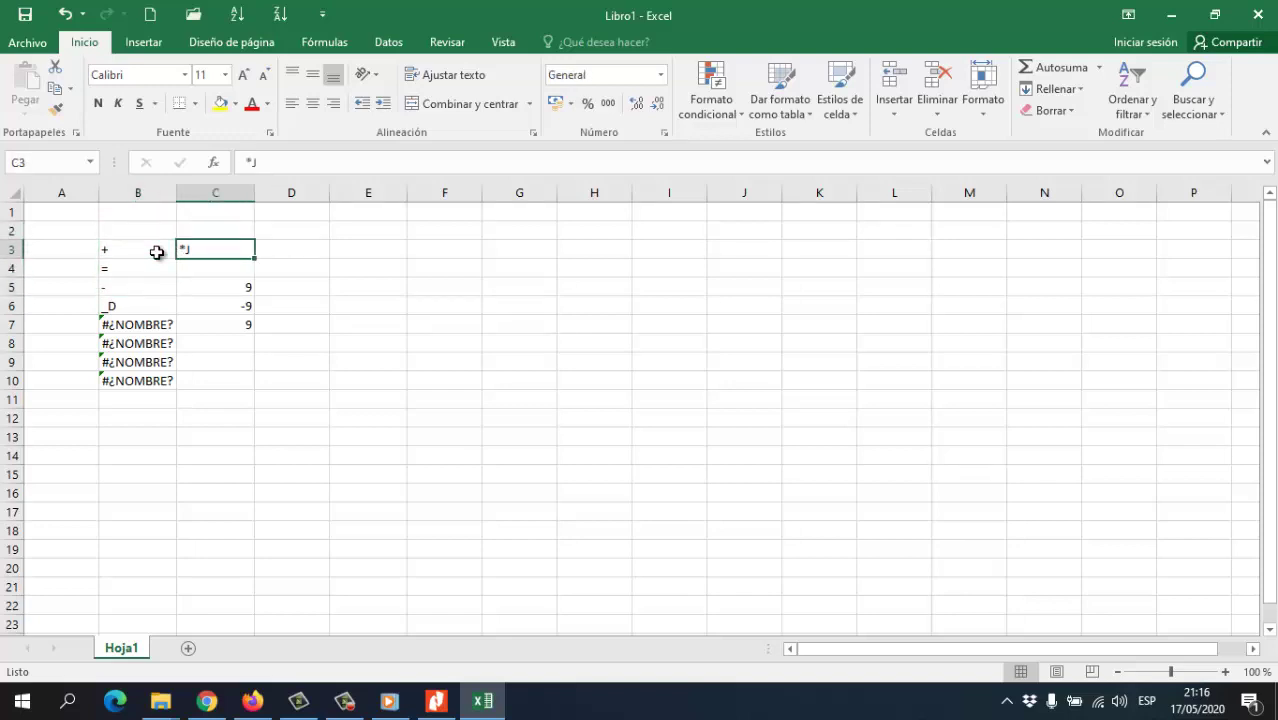
pyautogui.press('Right')
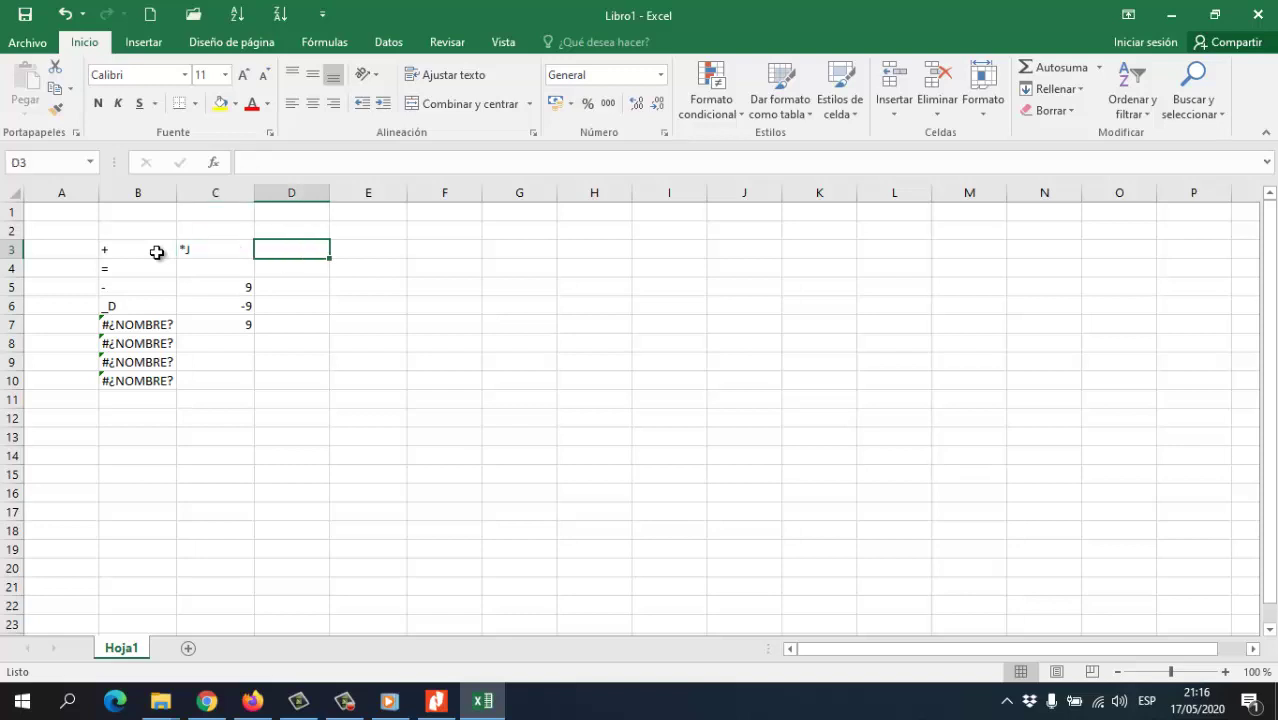
pyautogui.write('TEXT')
pyautogui.press('Return')
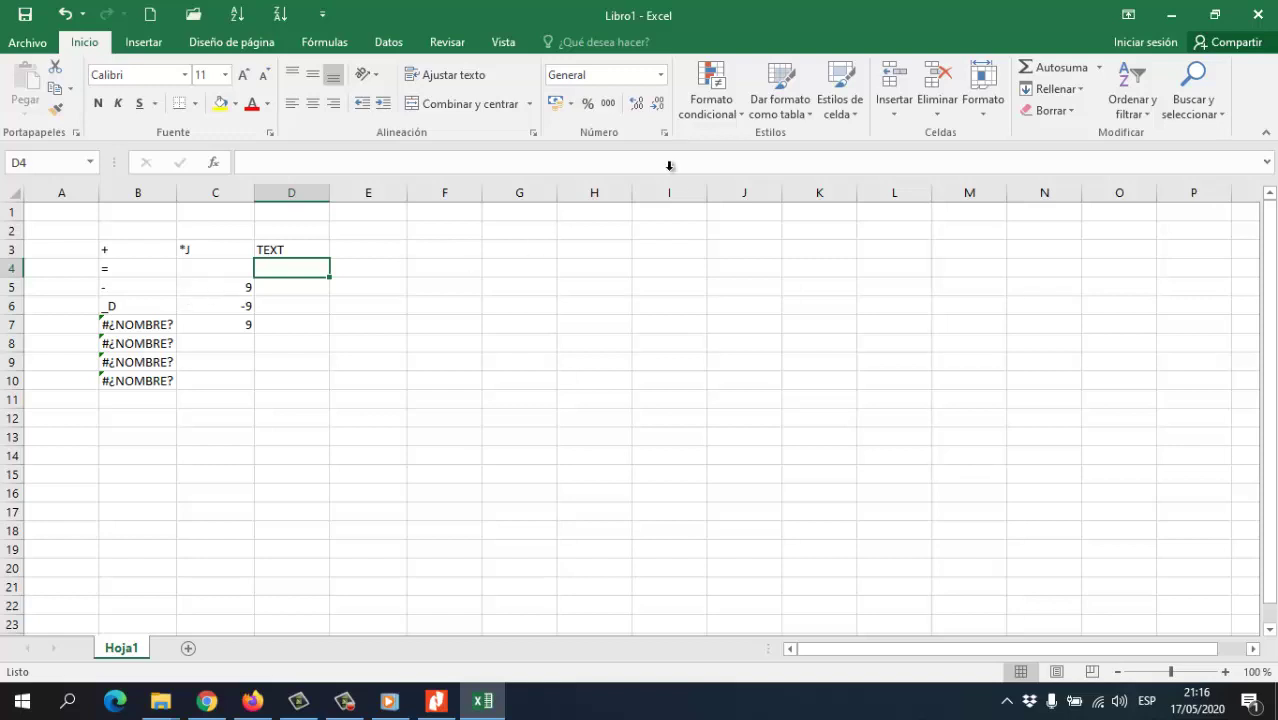
# Select the empty cell E7, and minimize both the workbook and the PDF document windows to show the desktop
pyautogui.click(603, 269)
pyautogui.click(399, 330)
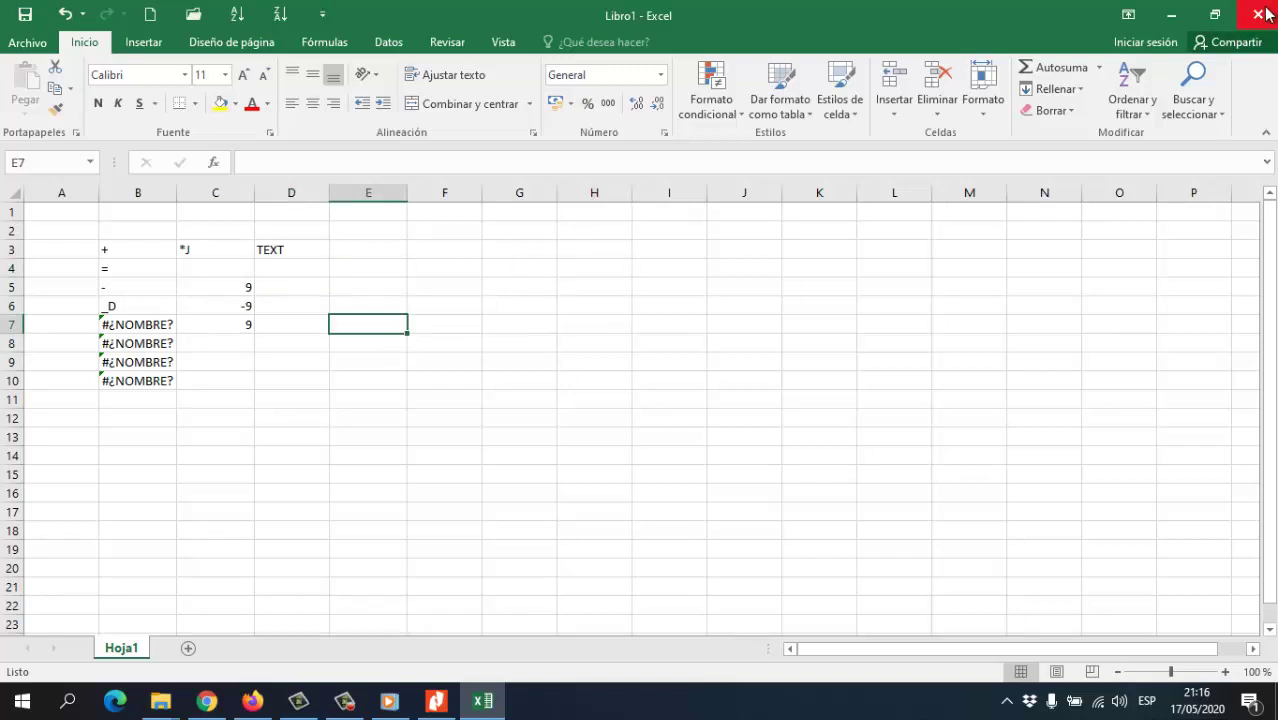
pyautogui.click(1180, 16)
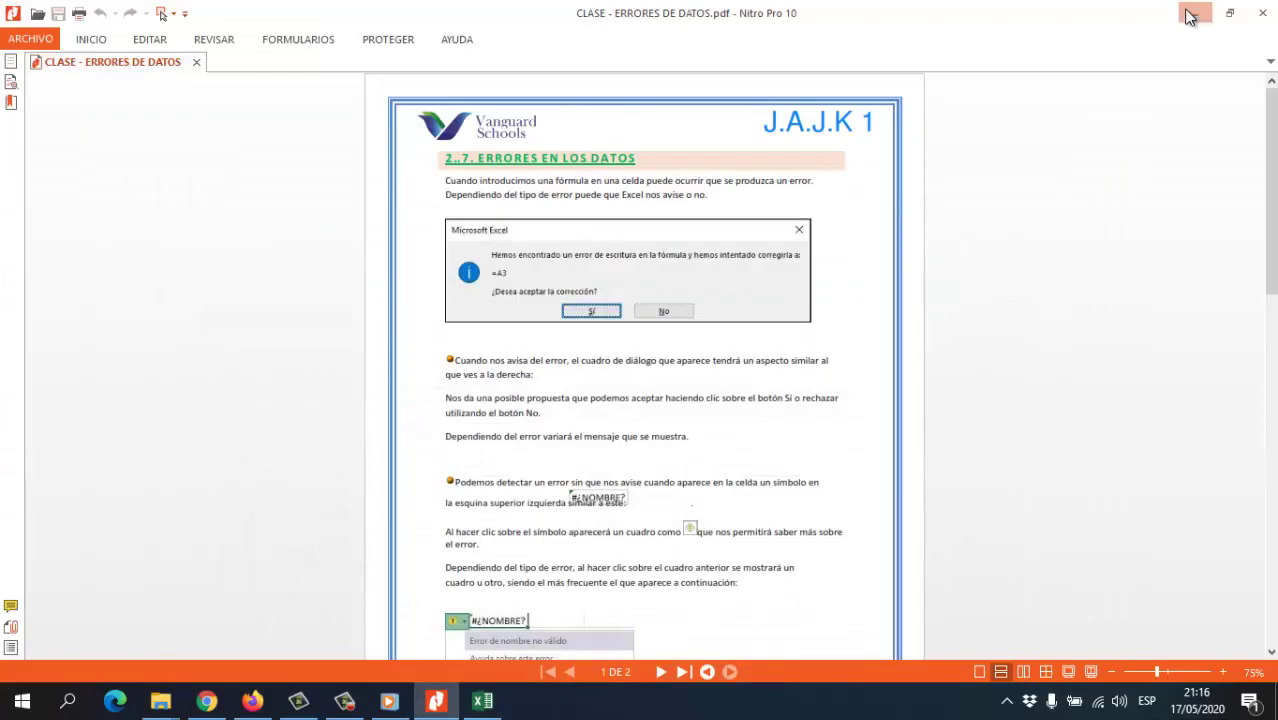
pyautogui.click(1192, 14)
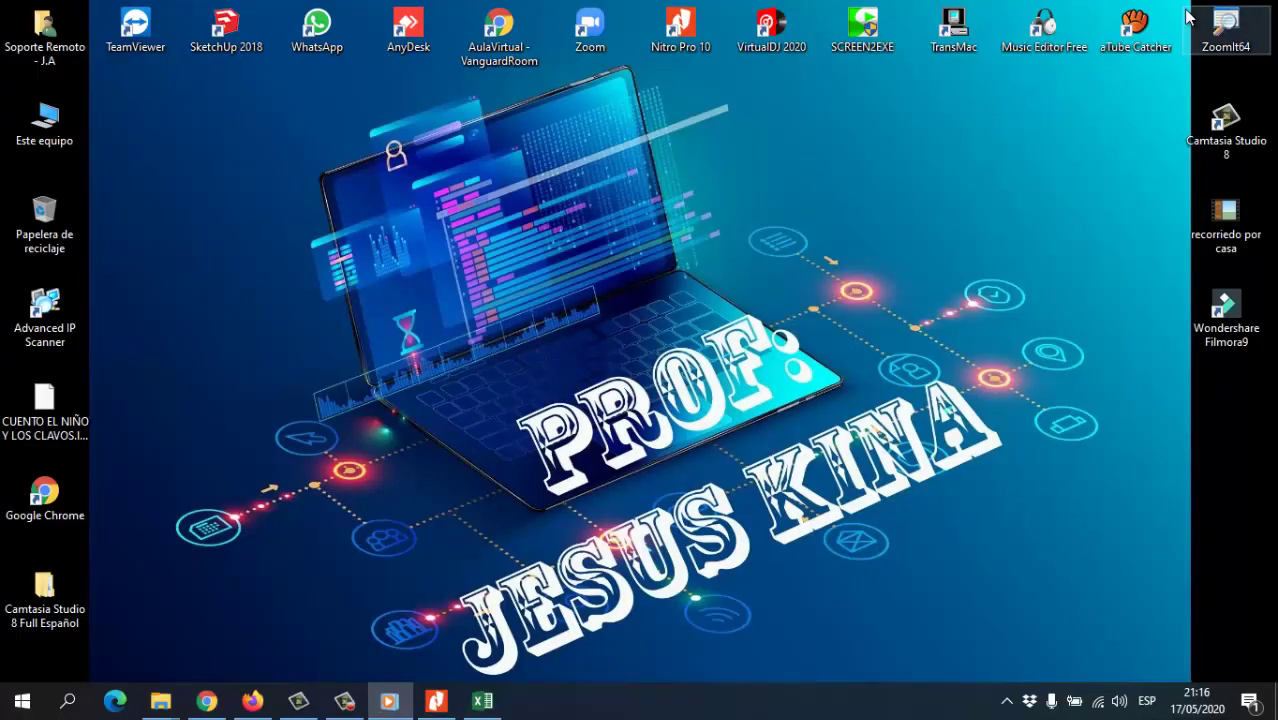